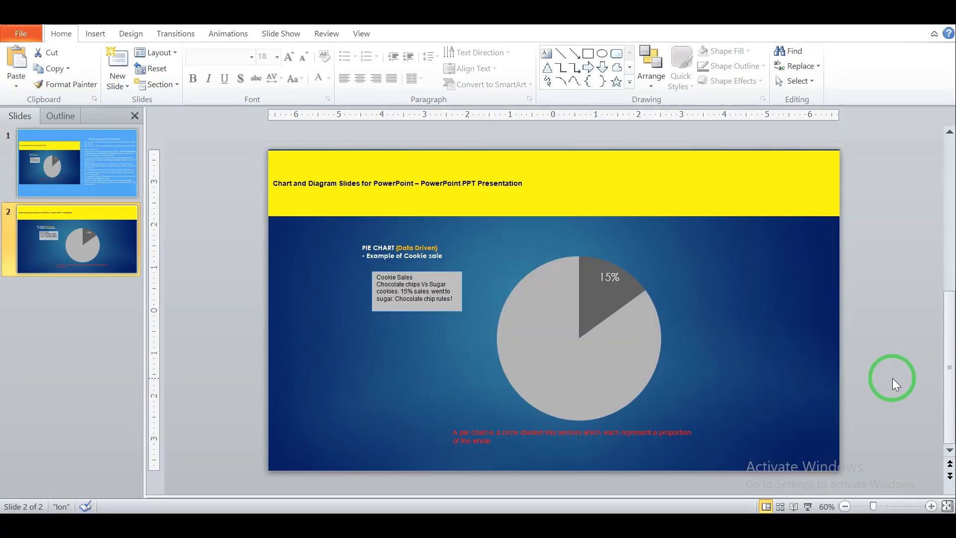
Step: Zoom in on slide 1 to read its ten numbered instructions beside the sample picture
{"action": "left_click", "coordinate": [562, 316]}
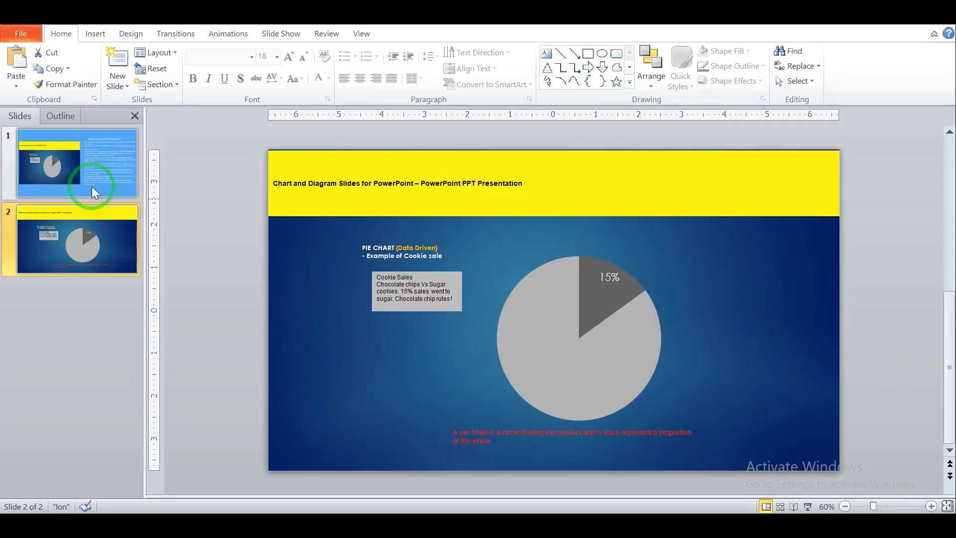
{"action": "left_click", "coordinate": [54, 158]}
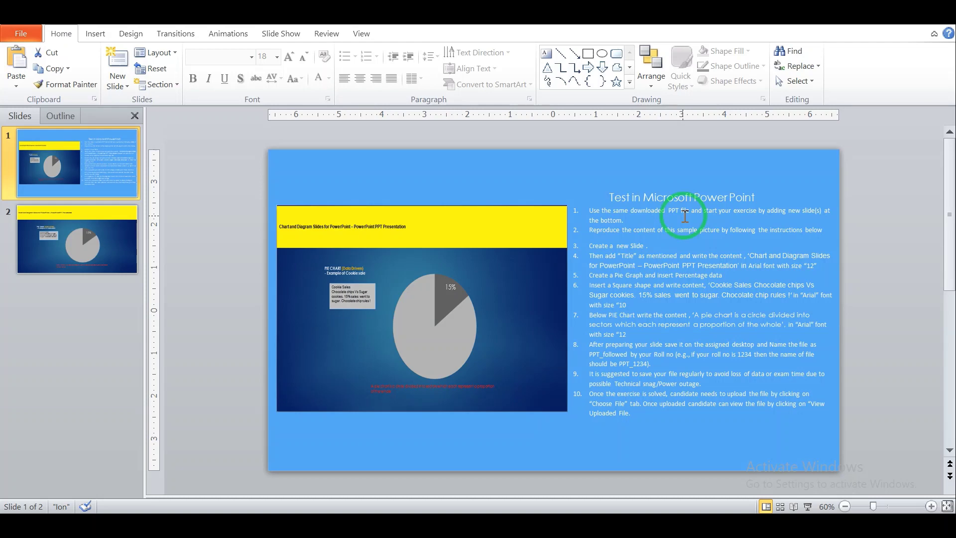
{"action": "left_click", "coordinate": [930, 506]}
{"action": "left_click", "coordinate": [930, 507]}
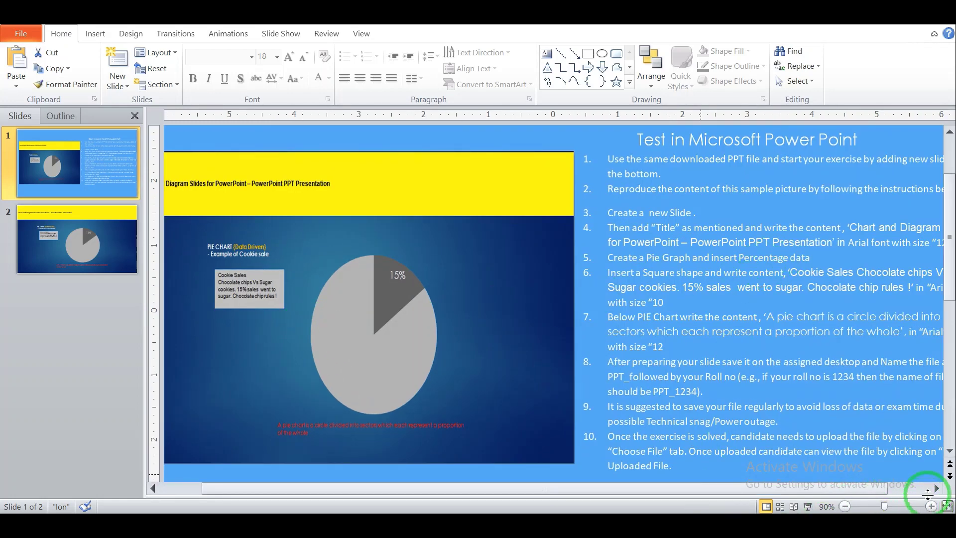
{"action": "left_click", "coordinate": [902, 487]}
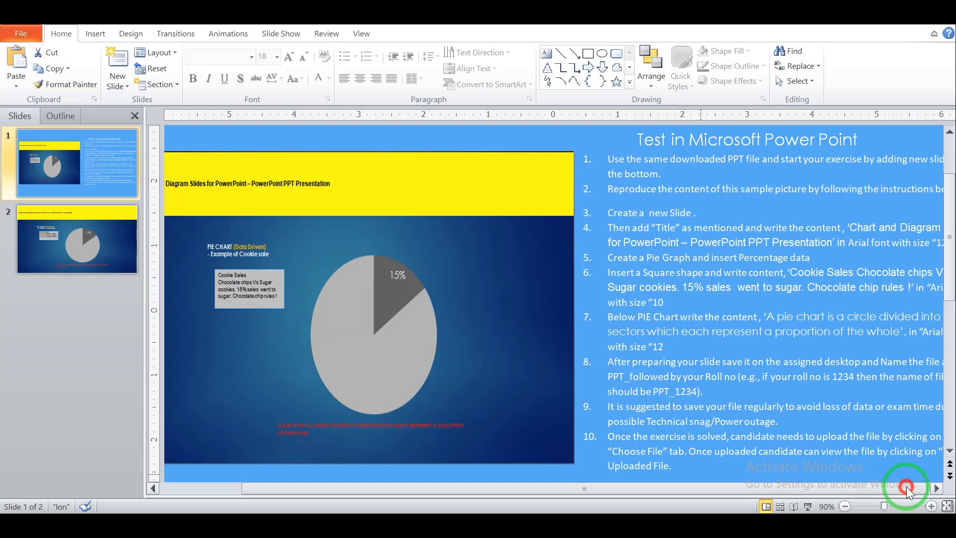
{"action": "left_click_drag", "start_coordinate": [902, 486], "coordinate": [916, 486]}
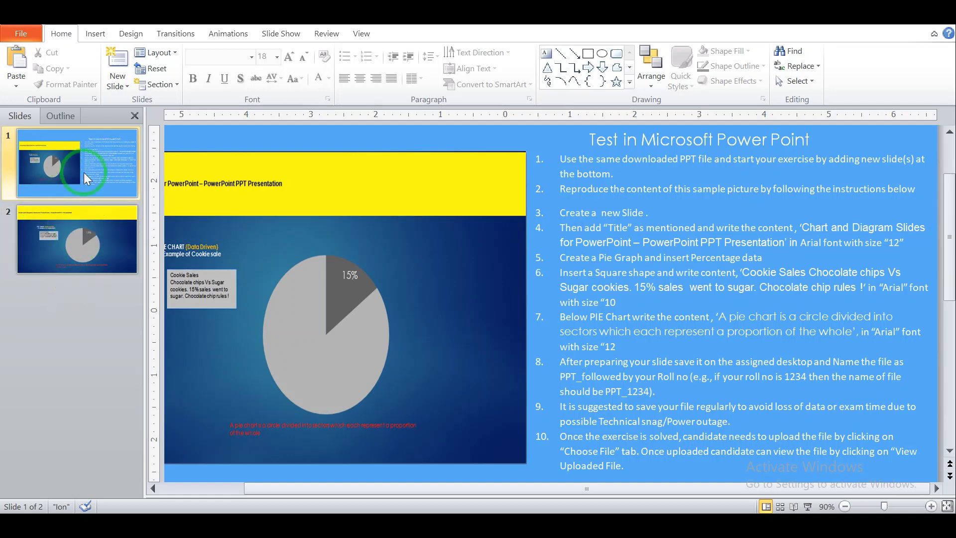
{"action": "left_click", "coordinate": [70, 304]}
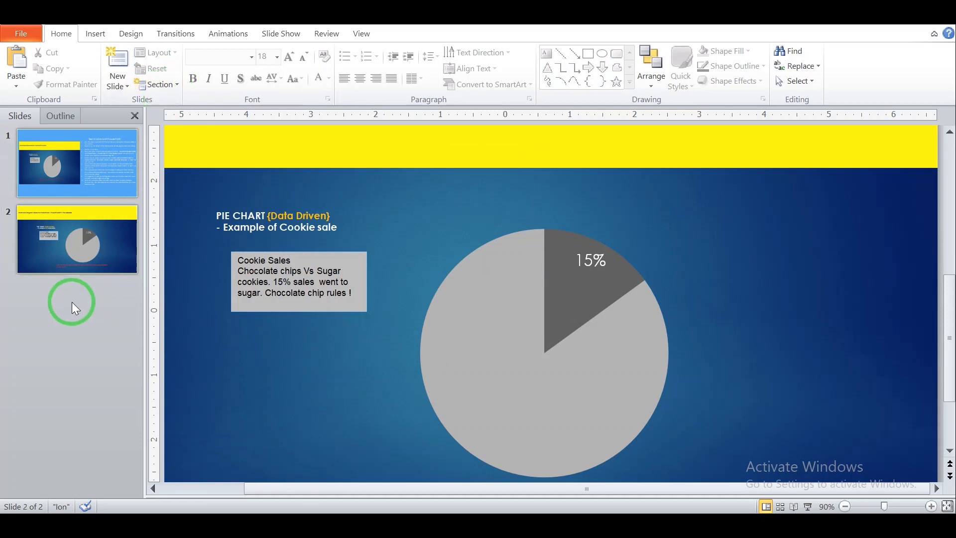
{"action": "left_click", "coordinate": [80, 153]}
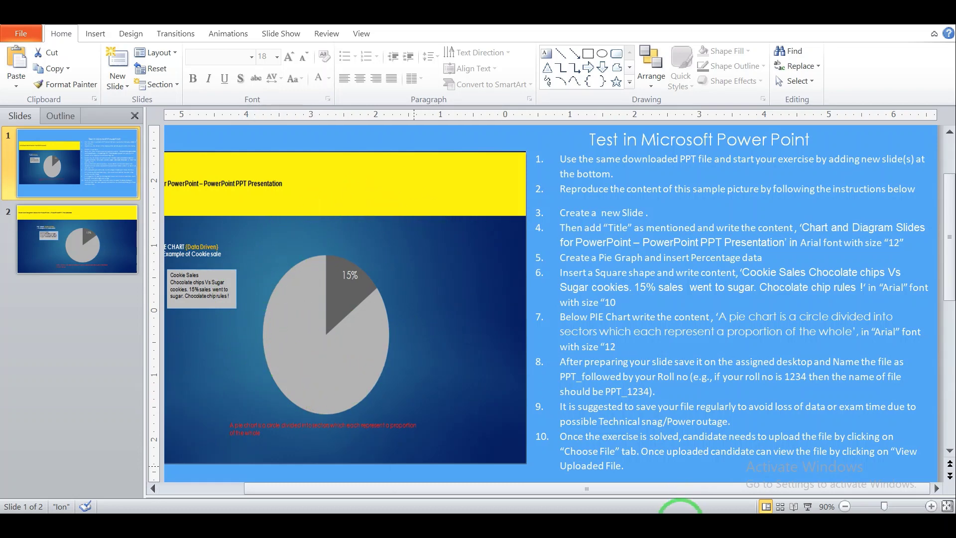
{"action": "left_click", "coordinate": [683, 512]}
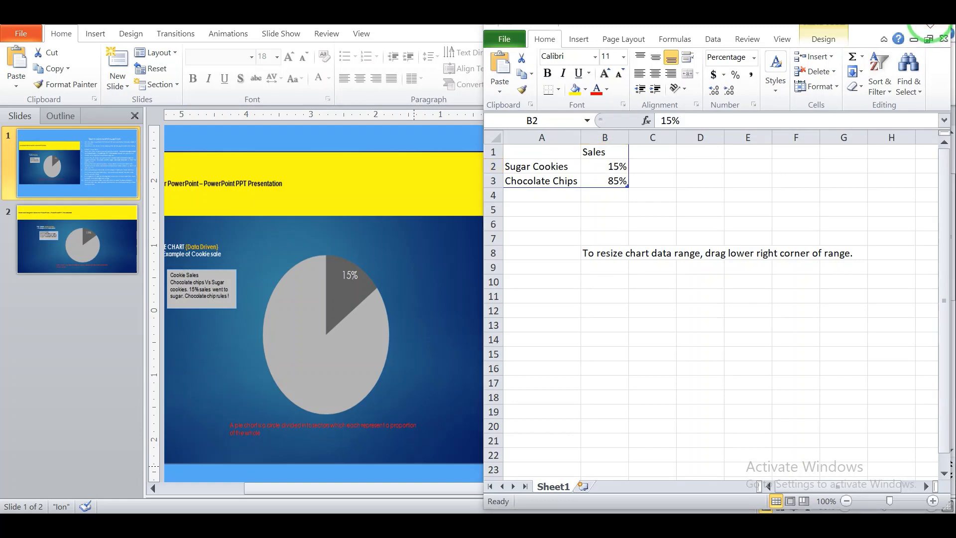
{"action": "left_click", "coordinate": [943, 38]}
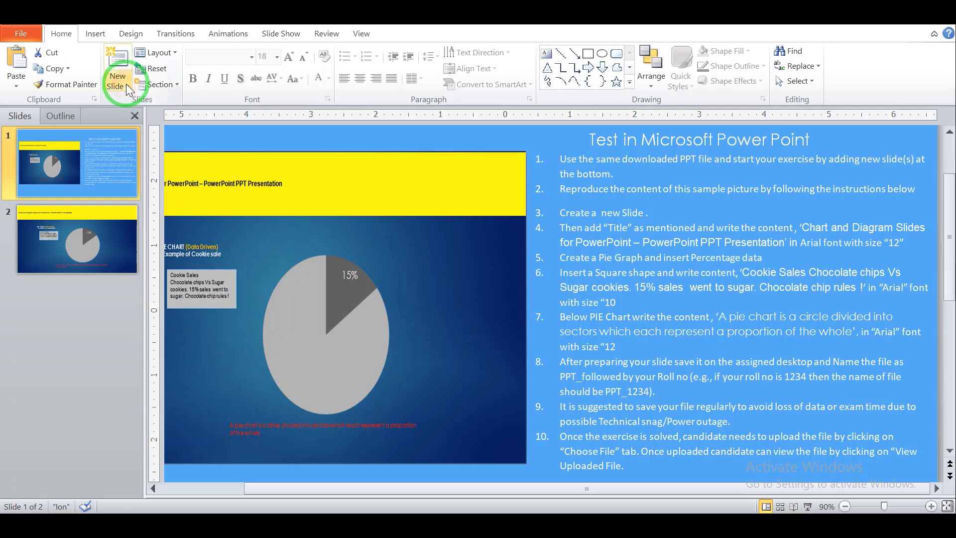
Step: Zoom out to fit the slide, then insert slide 3 with the Ion Title and Content layout
{"action": "left_click", "coordinate": [126, 84]}
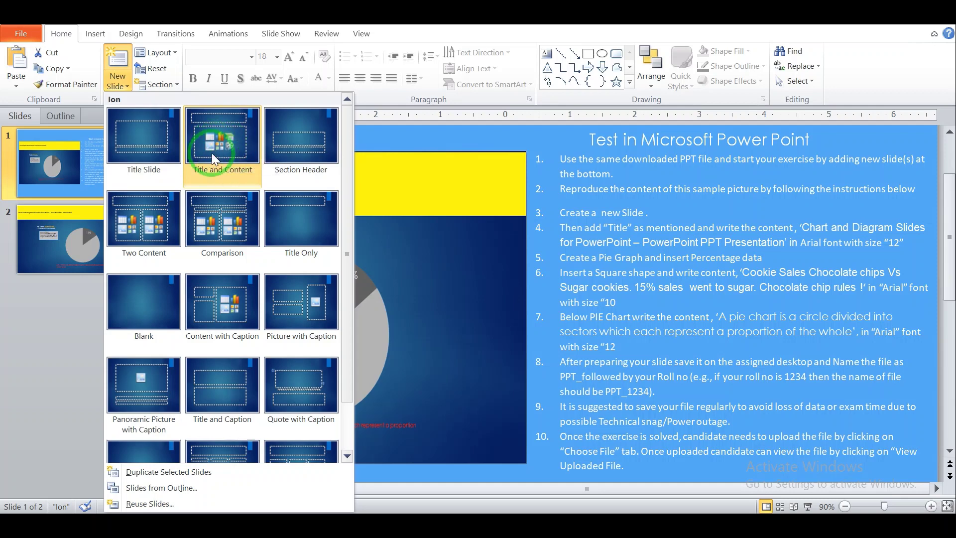
{"action": "left_click", "coordinate": [52, 231]}
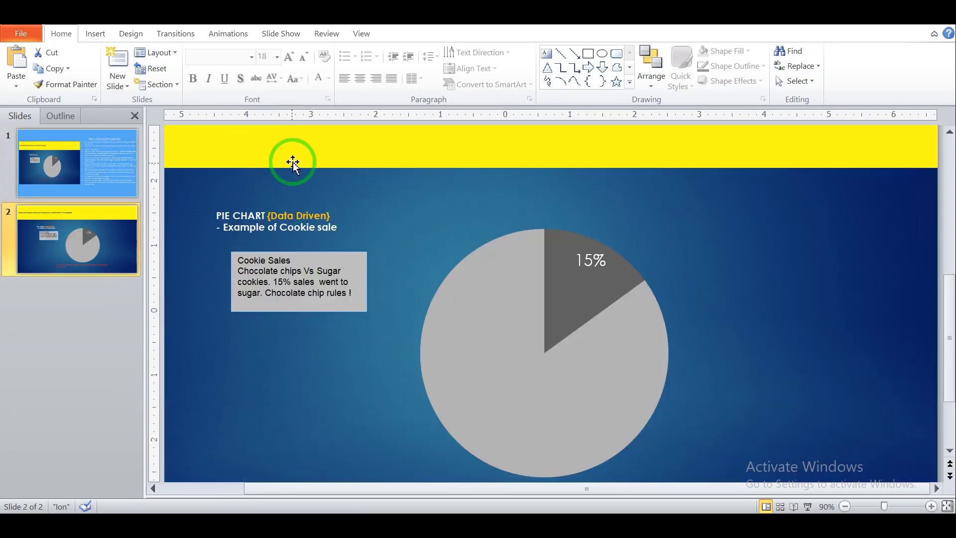
{"action": "left_click", "coordinate": [290, 158]}
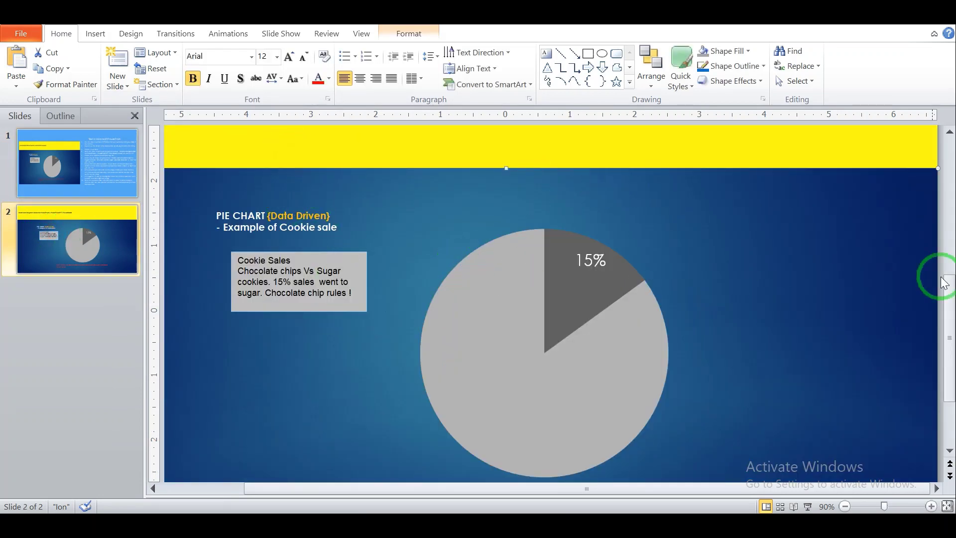
{"action": "left_click", "coordinate": [949, 132]}
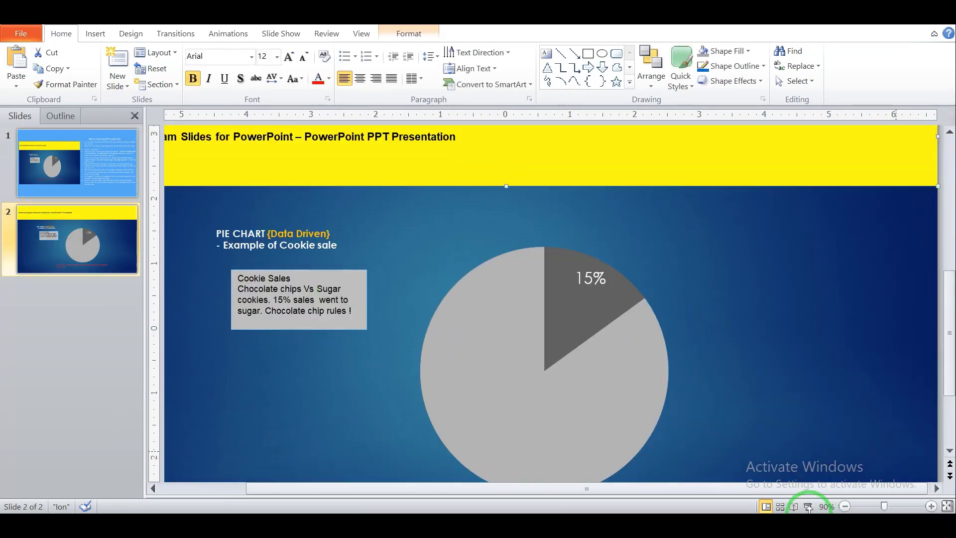
{"action": "left_click", "coordinate": [847, 506]}
{"action": "left_click", "coordinate": [848, 505]}
{"action": "left_click", "coordinate": [845, 505]}
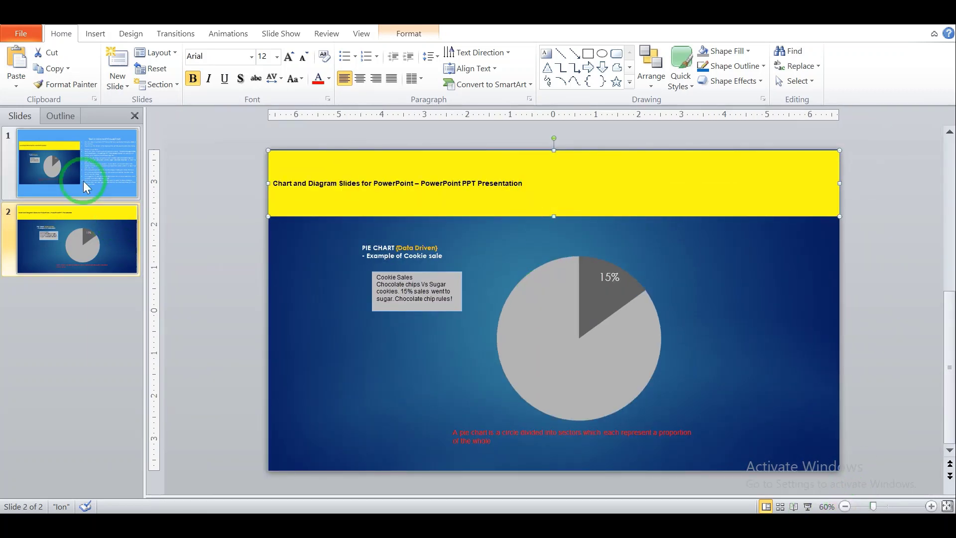
{"action": "left_click", "coordinate": [122, 85]}
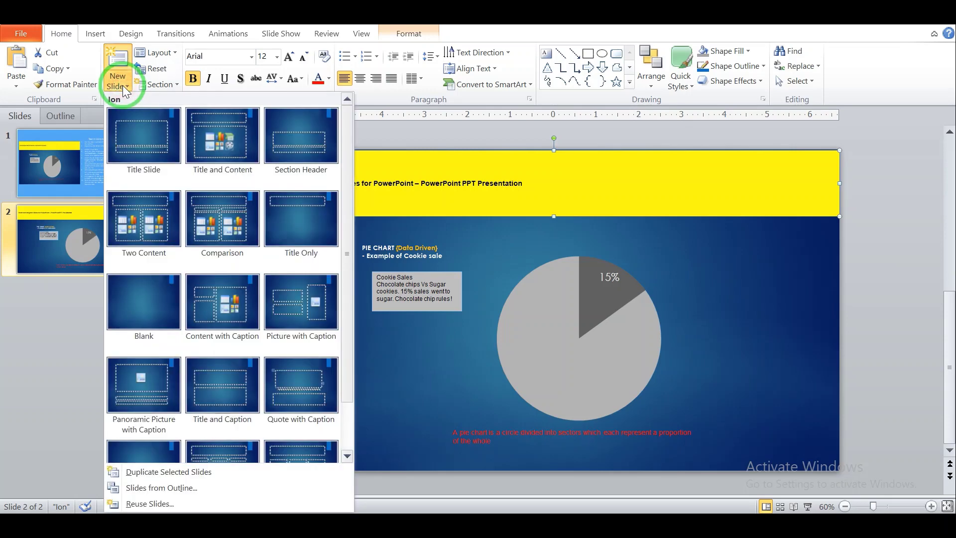
{"action": "left_click", "coordinate": [216, 155]}
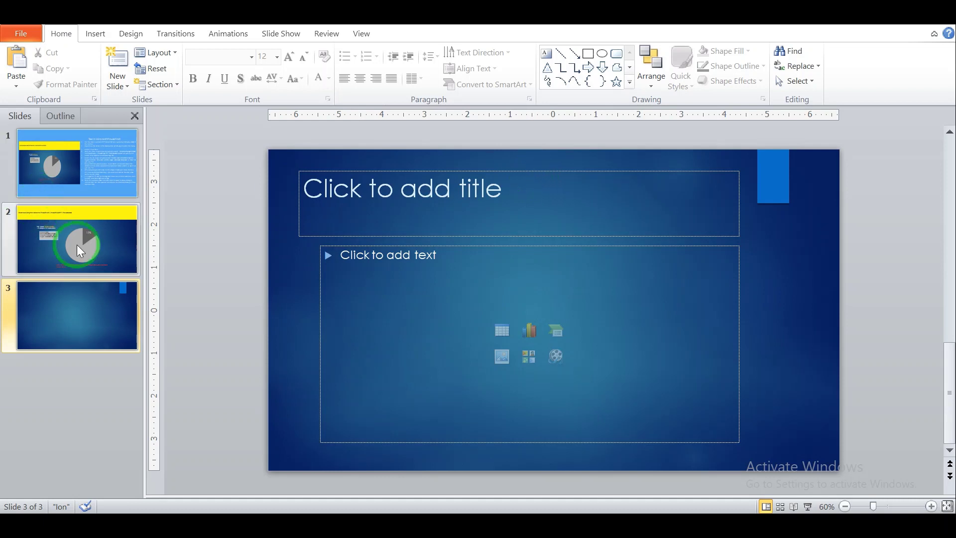
Step: On slide 1, select item 4's quoted title 'Chart and Diagram Slides … PowerPoint PPT Presentation'
{"action": "left_click", "coordinate": [97, 159]}
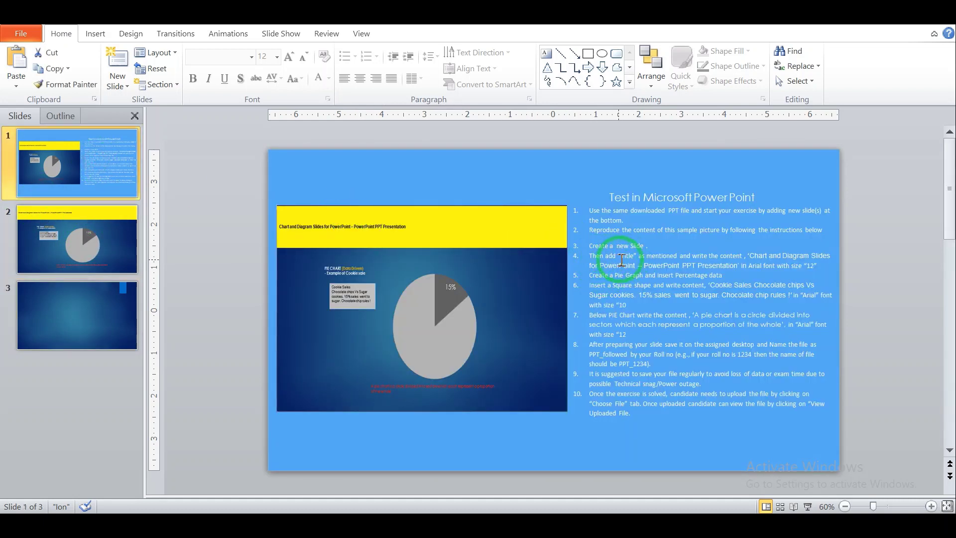
{"action": "left_click", "coordinate": [930, 506]}
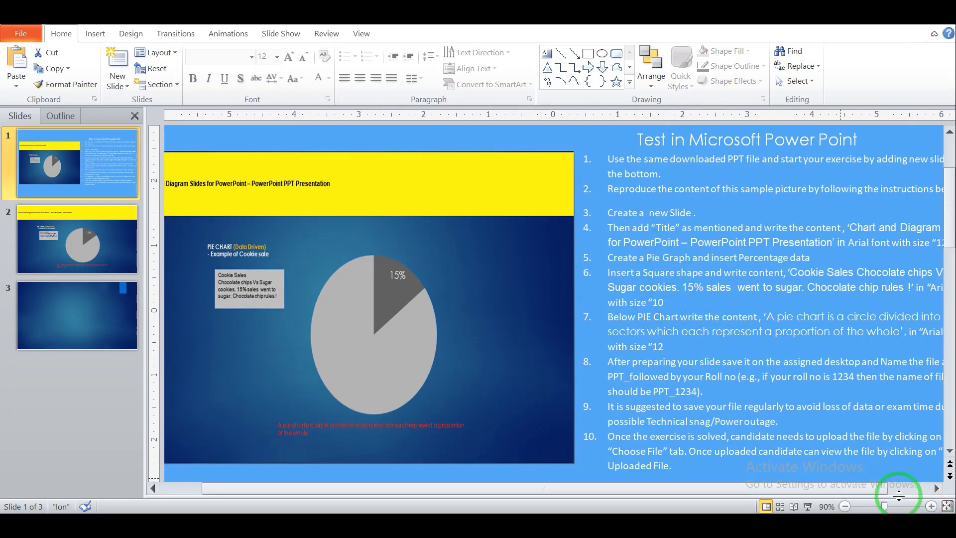
{"action": "left_click", "coordinate": [845, 506]}
{"action": "left_click", "coordinate": [844, 506]}
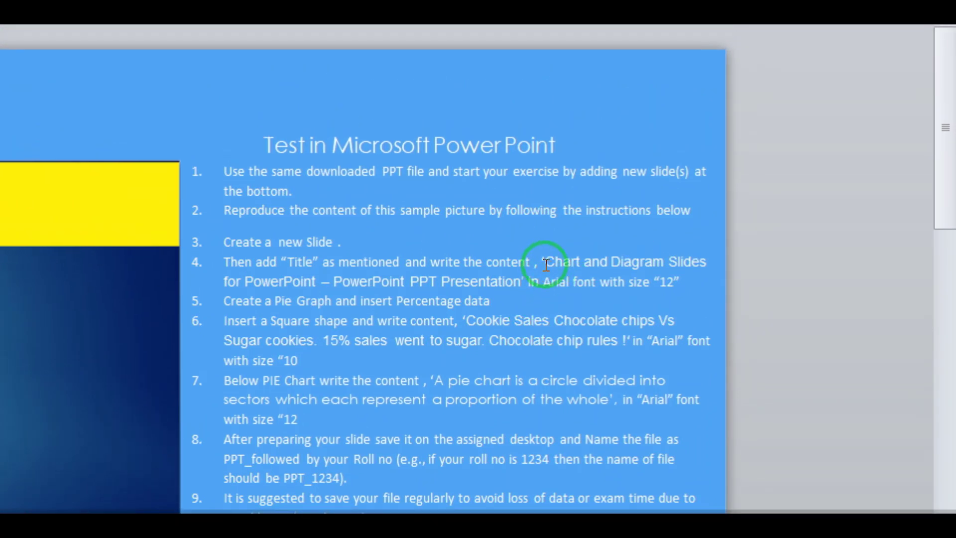
{"action": "left_click_drag", "start_coordinate": [544, 246], "coordinate": [597, 269]}
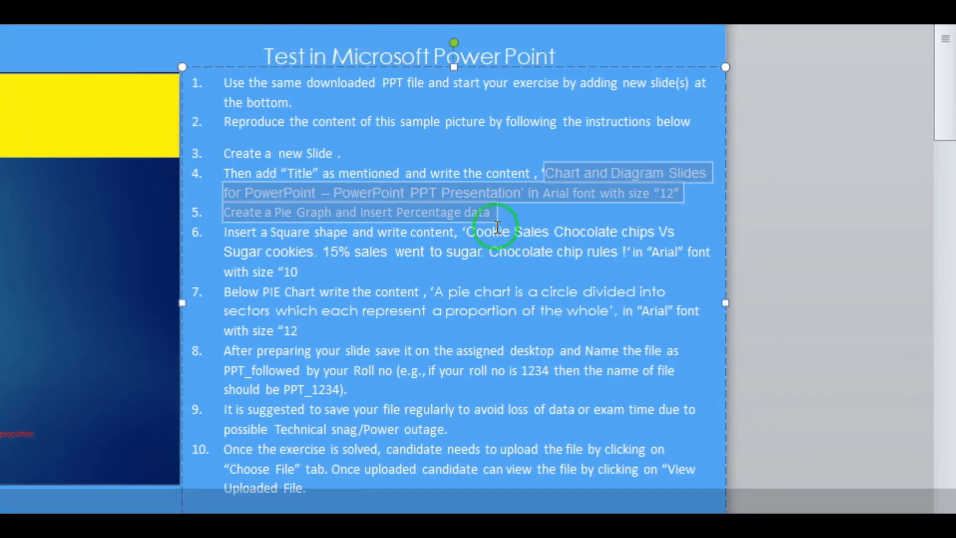
{"action": "left_click", "coordinate": [556, 217]}
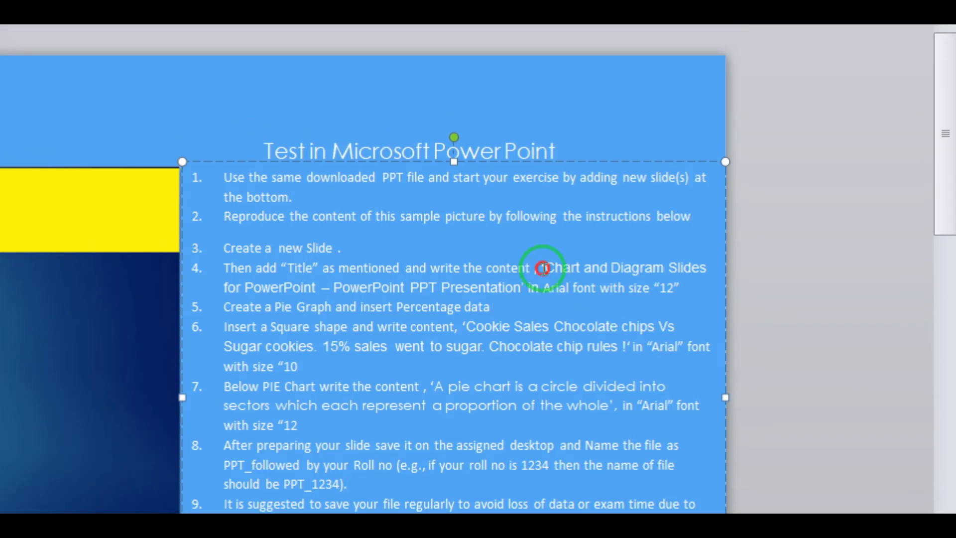
{"action": "left_click_drag", "start_coordinate": [542, 267], "coordinate": [545, 307]}
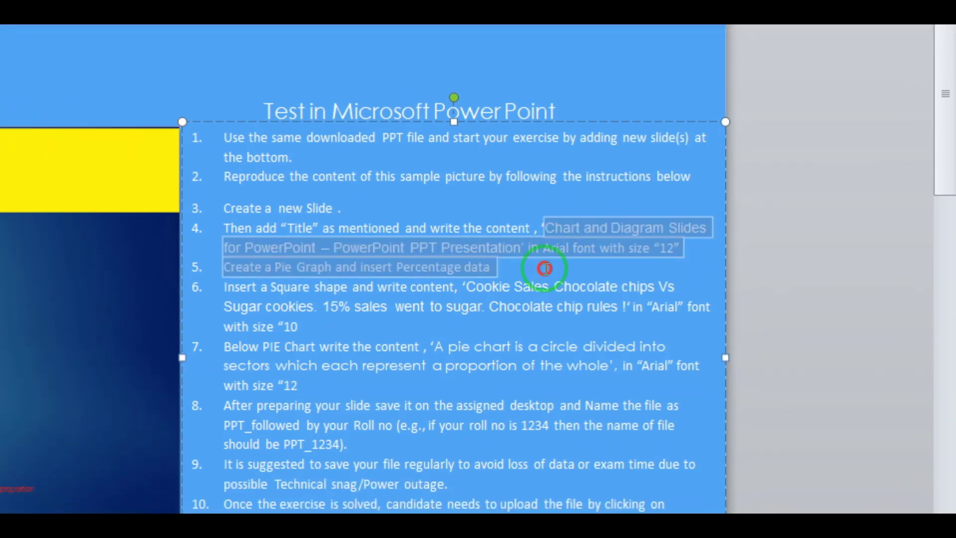
{"action": "left_click", "coordinate": [513, 267]}
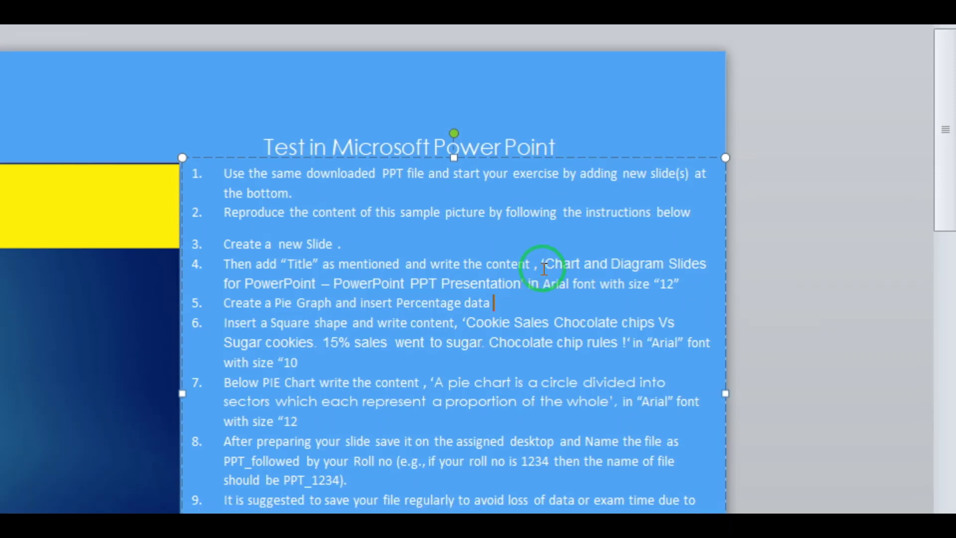
{"action": "left_click_drag", "start_coordinate": [542, 269], "coordinate": [582, 269]}
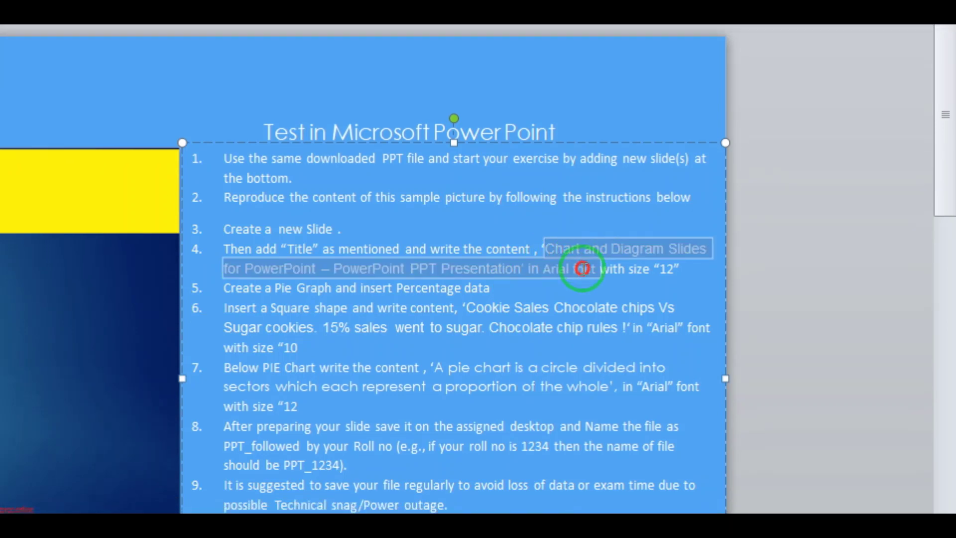
{"action": "mouse_move", "coordinate": [582, 269]}
{"action": "left_mouse_down"}
{"action": "mouse_move", "coordinate": [491, 270]}
{"action": "mouse_move", "coordinate": [516, 268]}
{"action": "left_mouse_up"}
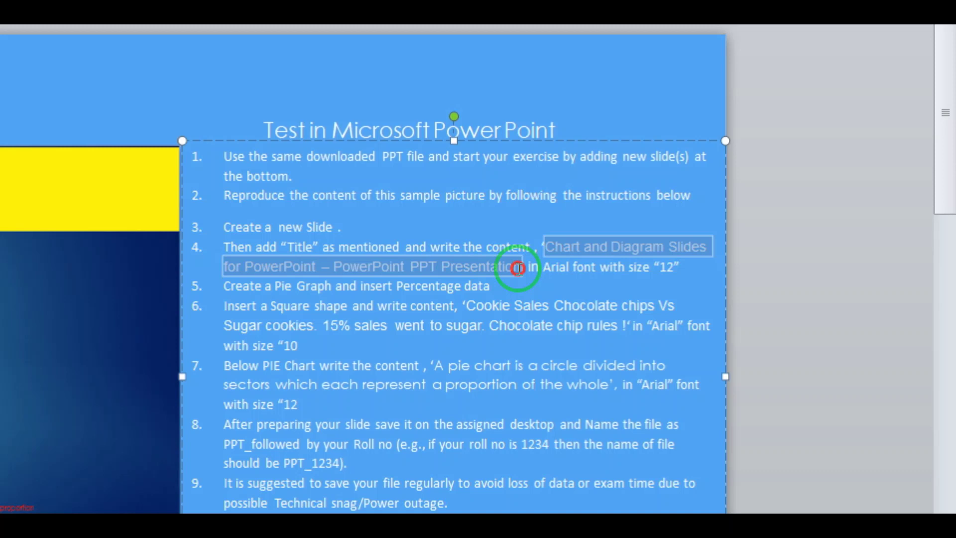
{"action": "left_click_drag", "start_coordinate": [518, 269], "coordinate": [480, 272]}
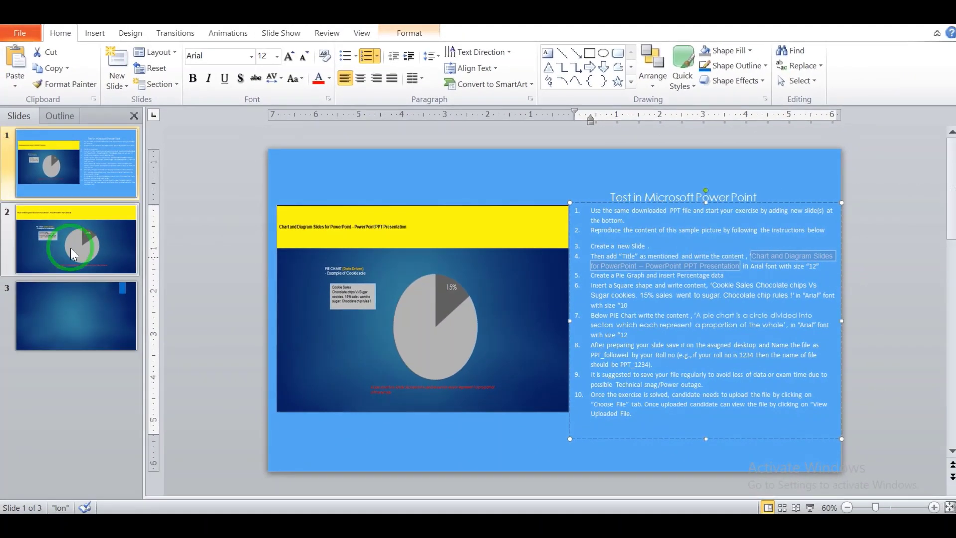
Step: Paste the copied pie-chart sentence into slide 3's title placeholder
{"action": "left_click", "coordinate": [53, 299]}
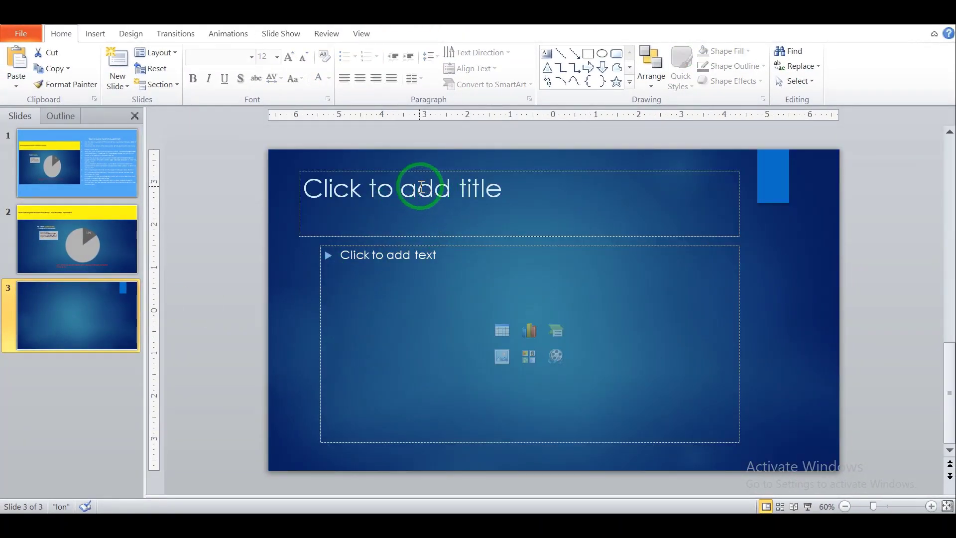
{"action": "left_click", "coordinate": [421, 187]}
{"action": "type", "text": "A pie chart is a circle divided into sectors which each represent a proportion of the whole"}
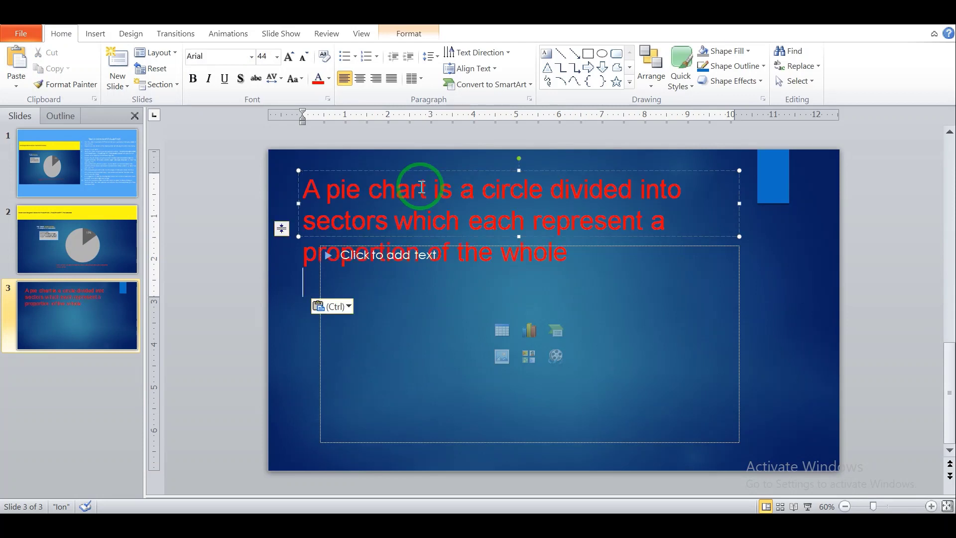
{"action": "left_click", "coordinate": [574, 259]}
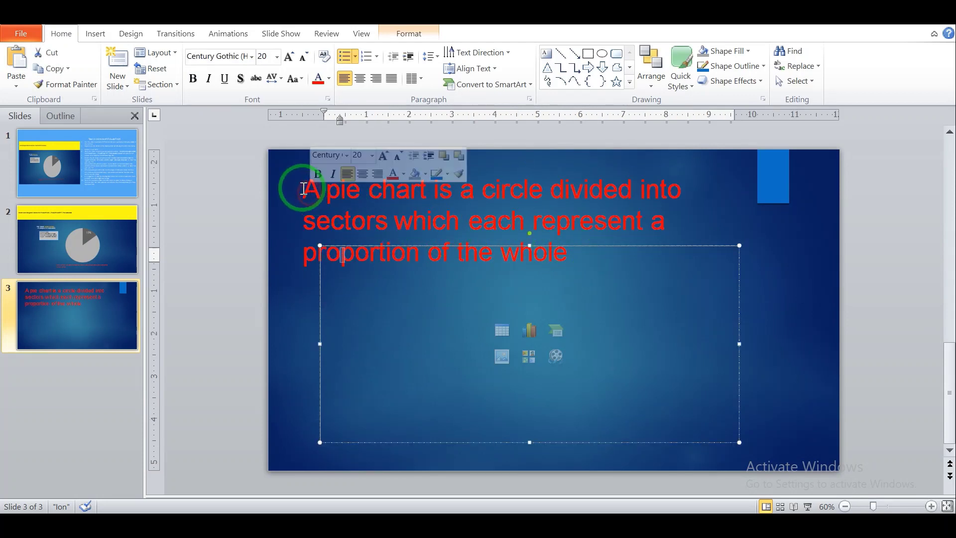
Step: Recolour the title sentence black and shrink it to 12 point
{"action": "left_click_drag", "start_coordinate": [300, 190], "coordinate": [572, 269]}
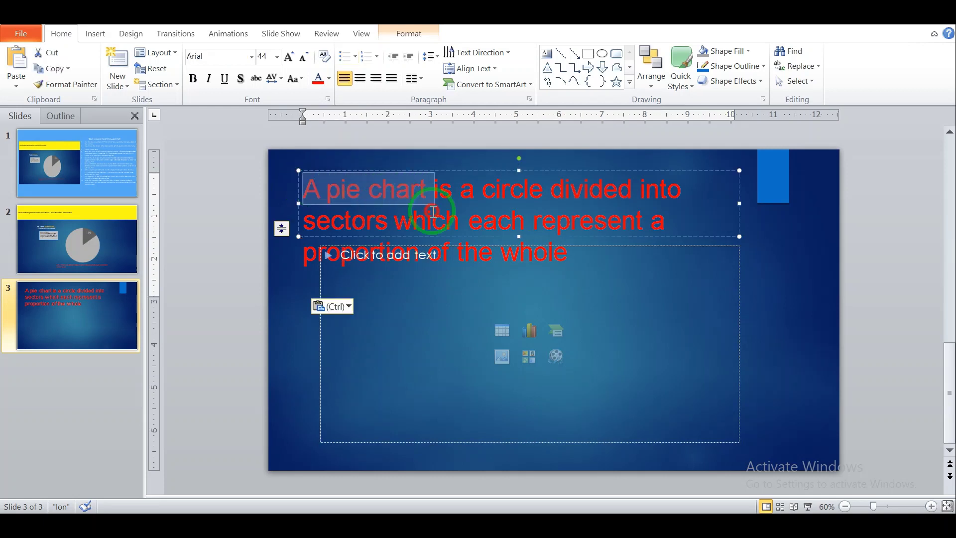
{"action": "left_click", "coordinate": [329, 79]}
{"action": "left_click", "coordinate": [317, 105]}
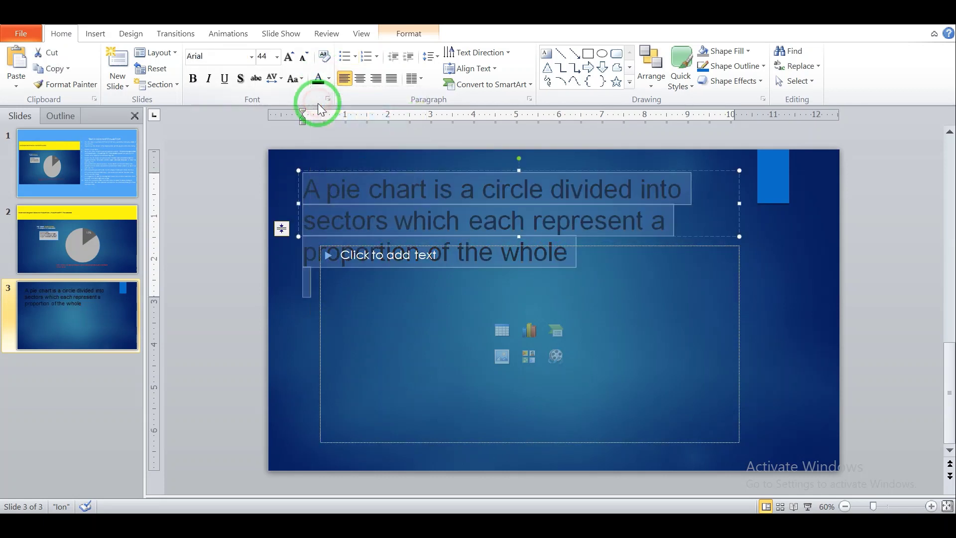
{"action": "left_click", "coordinate": [304, 59]}
{"action": "left_click", "coordinate": [304, 58]}
{"action": "left_click", "coordinate": [305, 59]}
{"action": "left_click", "coordinate": [304, 58]}
{"action": "left_click", "coordinate": [304, 58]}
{"action": "left_click", "coordinate": [304, 58]}
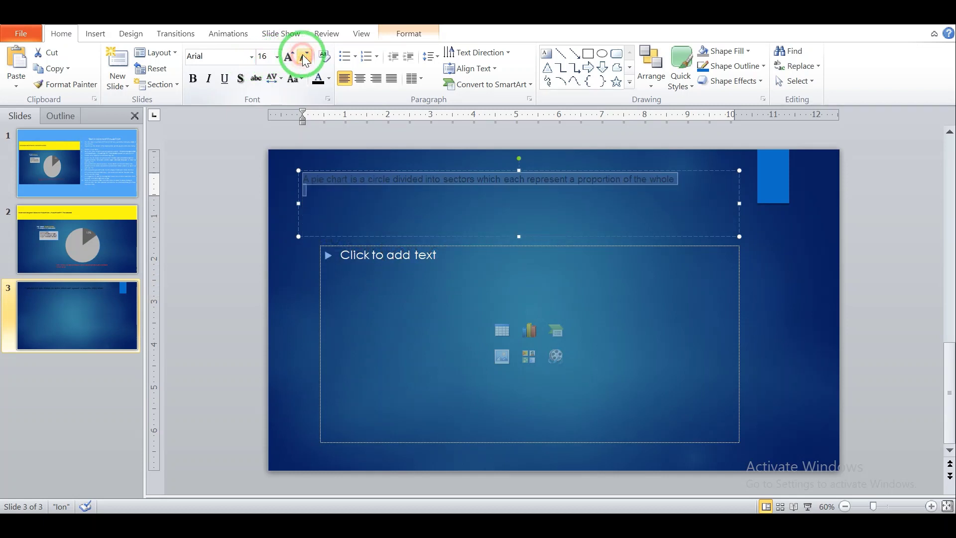
{"action": "left_click", "coordinate": [305, 59]}
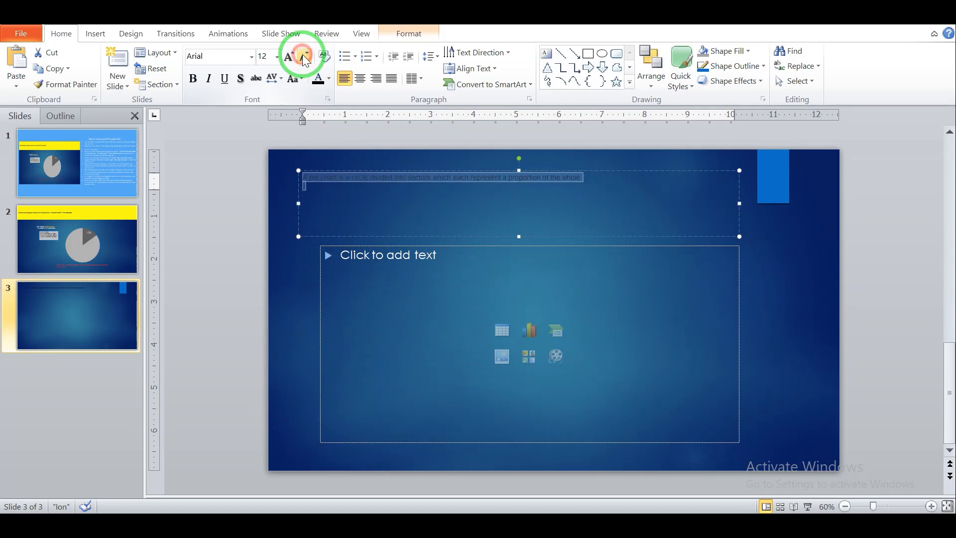
{"action": "left_click", "coordinate": [423, 208]}
{"action": "left_click", "coordinate": [302, 178]}
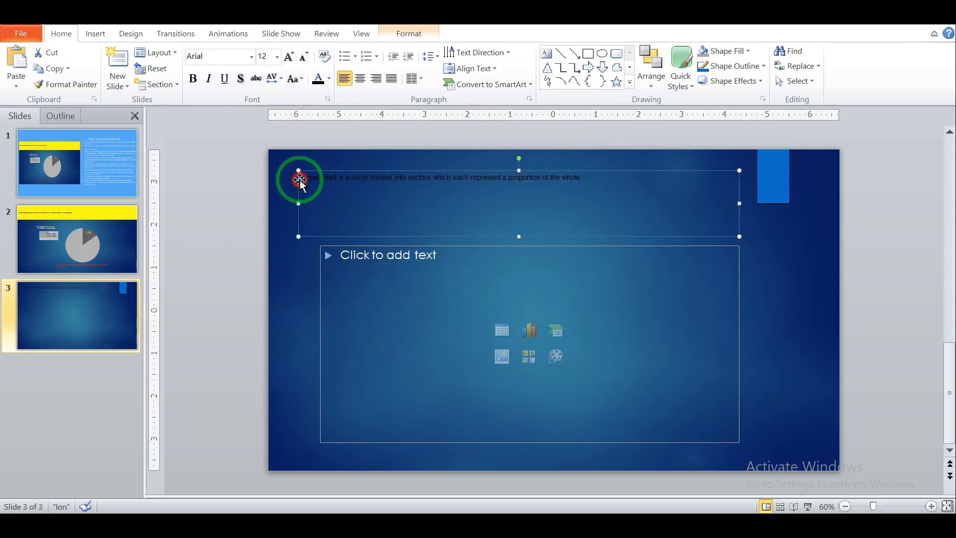
{"action": "left_click", "coordinate": [302, 177]}
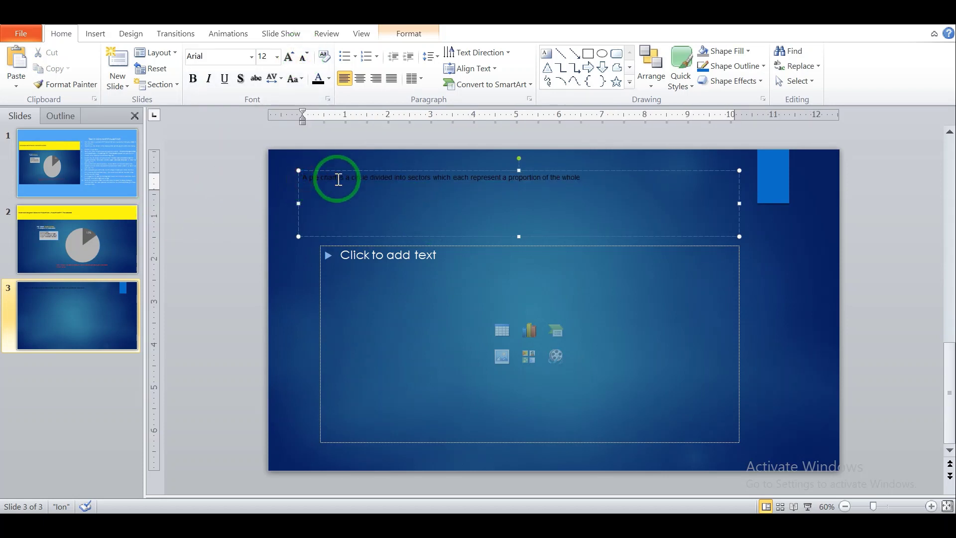
Step: Select the quoted title wording in slide 1's instructions
{"action": "left_click", "coordinate": [44, 231]}
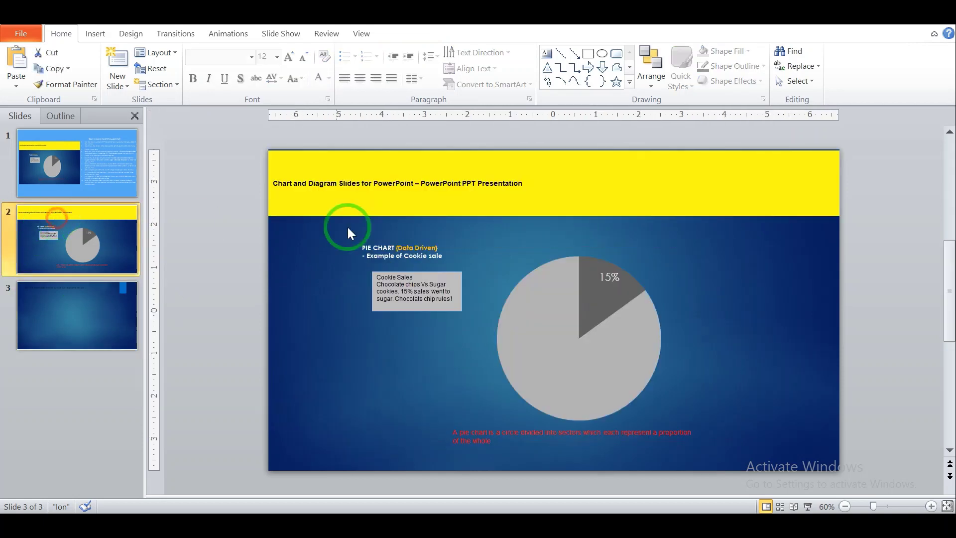
{"action": "left_click", "coordinate": [95, 302]}
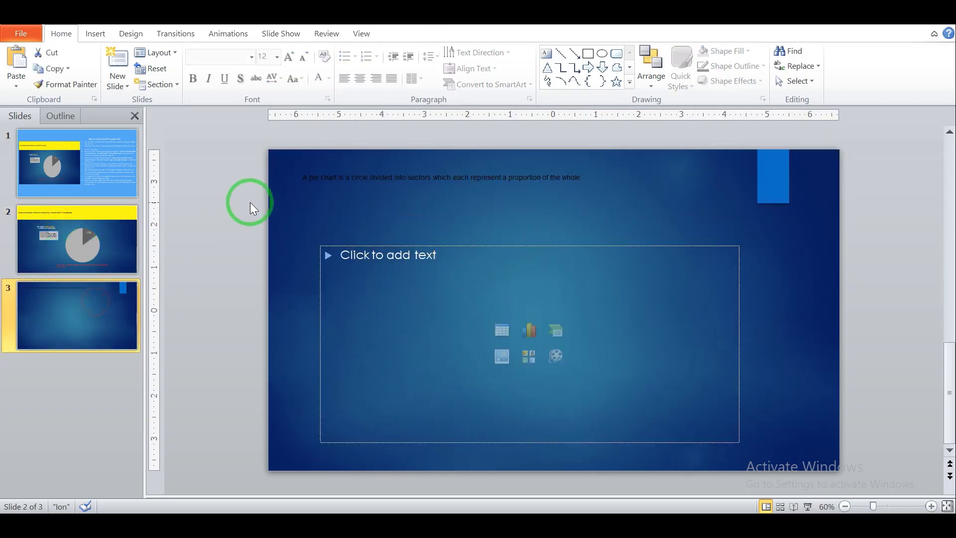
{"action": "left_click", "coordinate": [102, 222]}
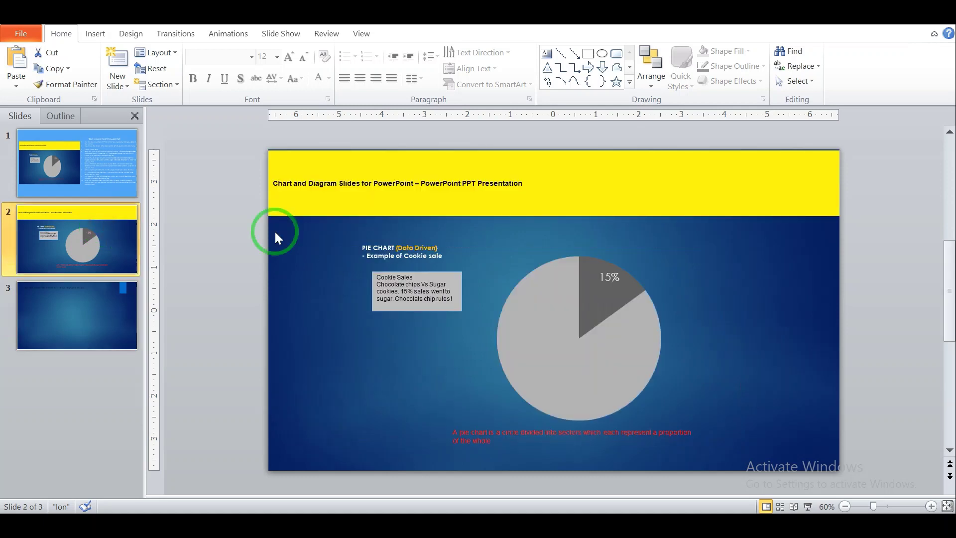
{"action": "left_click", "coordinate": [82, 170]}
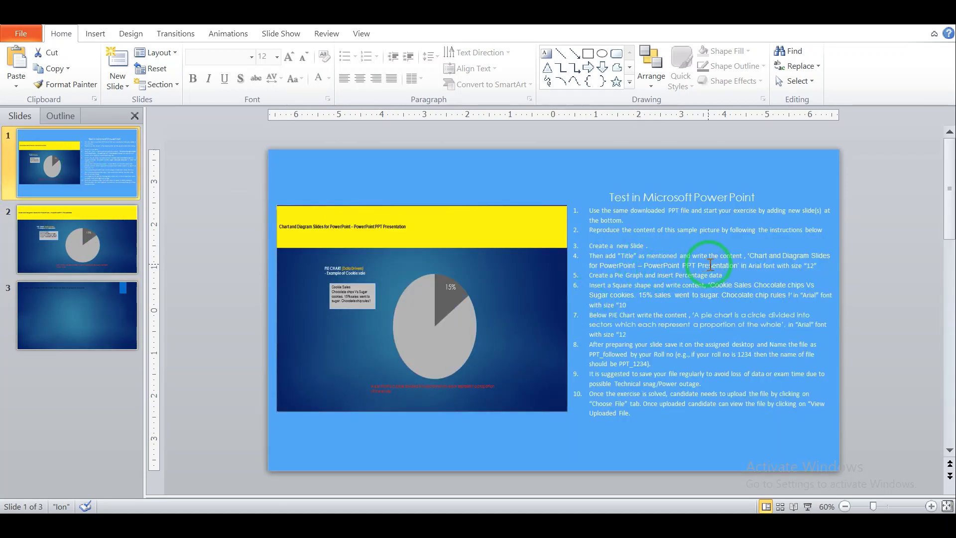
{"action": "left_click", "coordinate": [750, 258]}
{"action": "mouse_move", "coordinate": [750, 258]}
{"action": "left_mouse_down"}
{"action": "mouse_move", "coordinate": [764, 266]}
{"action": "mouse_move", "coordinate": [734, 267]}
{"action": "left_mouse_up"}
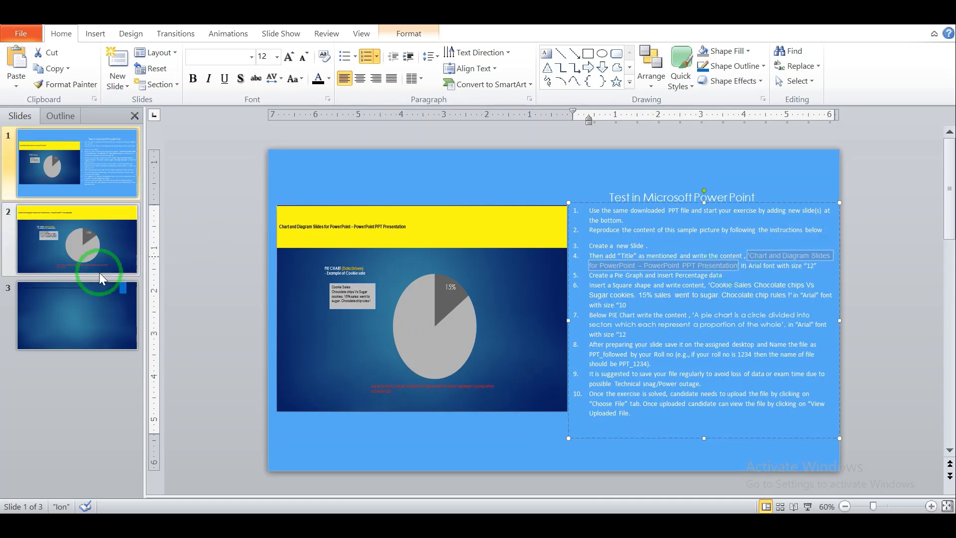
Step: Paste it over slide 3's title, delete the stray quote and push the text down two lines
{"action": "left_click", "coordinate": [80, 292]}
{"action": "left_click", "coordinate": [348, 178]}
{"action": "left_click_drag", "start_coordinate": [311, 180], "coordinate": [576, 181]}
{"action": "type", "text": "'Chart and Diagram Slides for PowerPoint – PowerPoint PPT Presentation"}
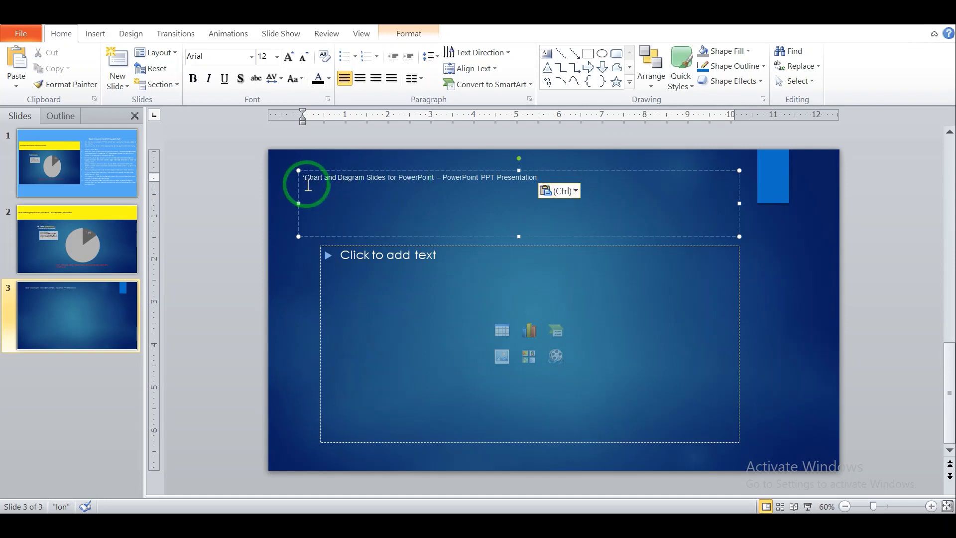
{"action": "left_click", "coordinate": [307, 183]}
{"action": "key", "text": "BackSpace"}
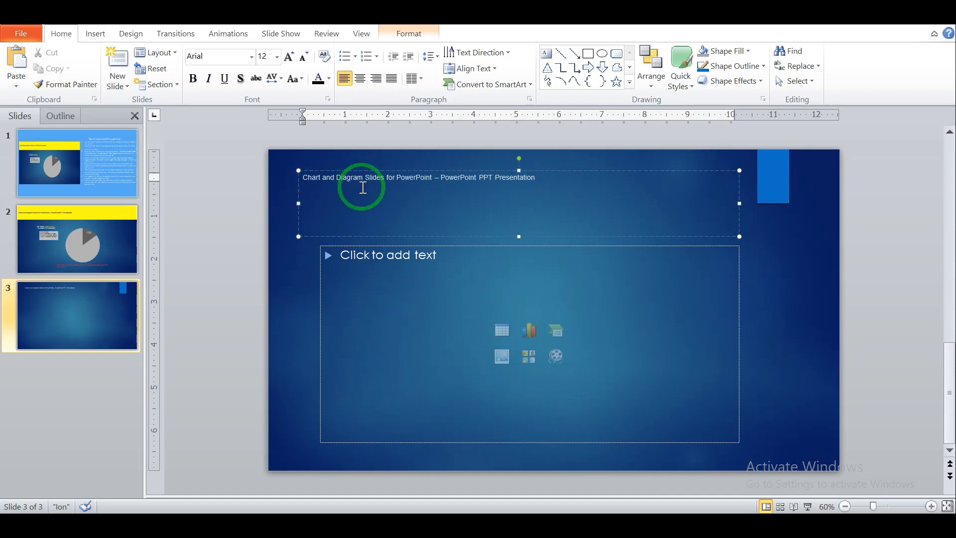
{"action": "key", "text": "Return"}
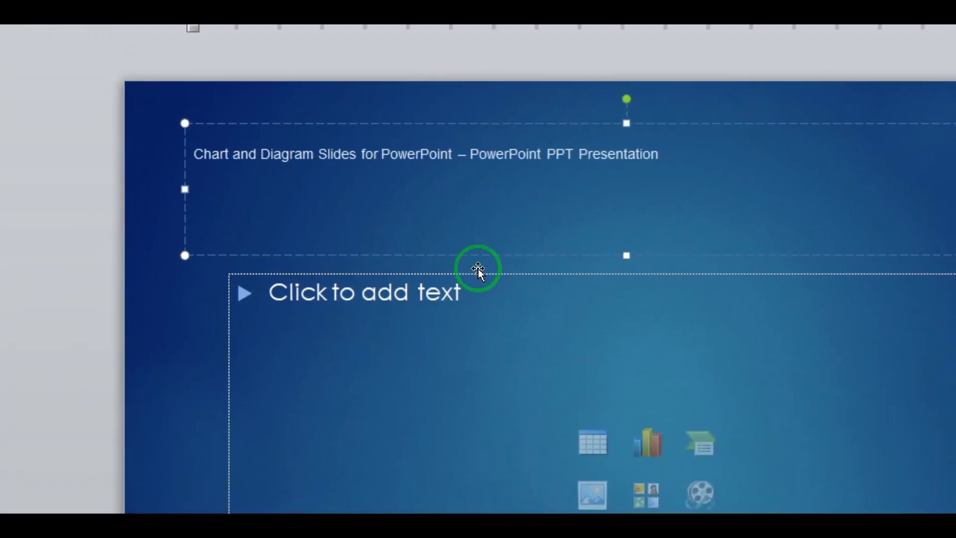
{"action": "key", "text": "Return"}
{"action": "key", "text": "Return"}
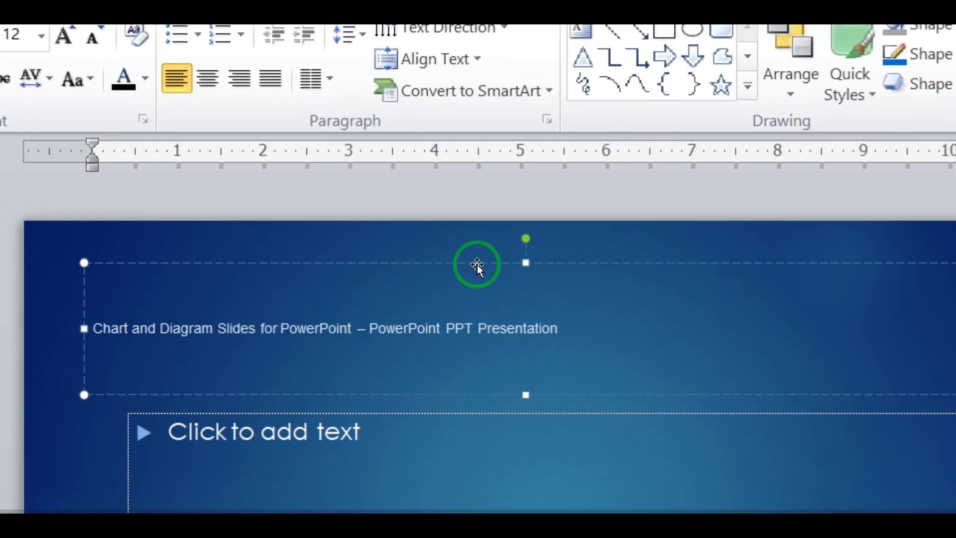
Step: Move the title box to the top-left and stretch it to the slide's right edge
{"action": "mouse_move", "coordinate": [495, 274]}
{"action": "left_mouse_down"}
{"action": "mouse_move", "coordinate": [458, 265]}
{"action": "mouse_move", "coordinate": [682, 271]}
{"action": "left_mouse_up"}
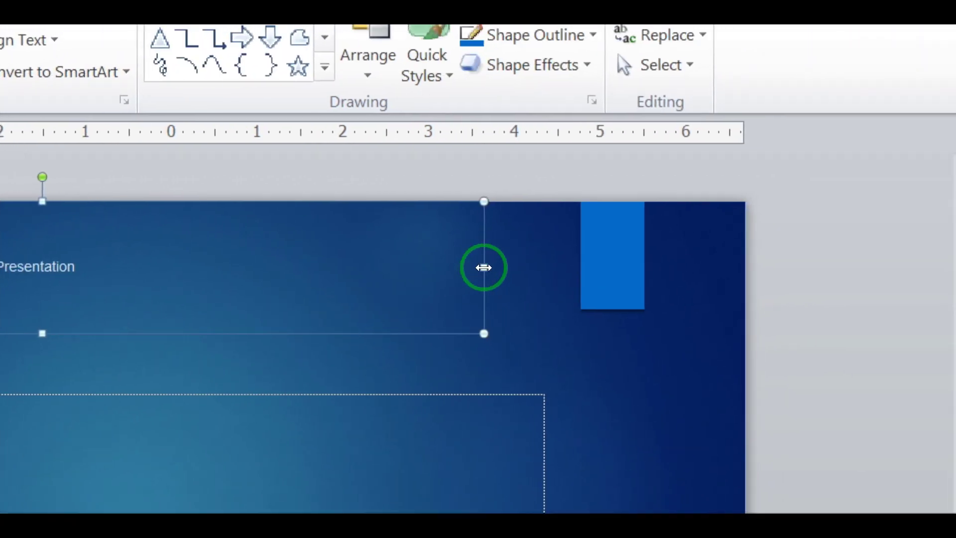
{"action": "left_click_drag", "start_coordinate": [471, 269], "coordinate": [721, 268]}
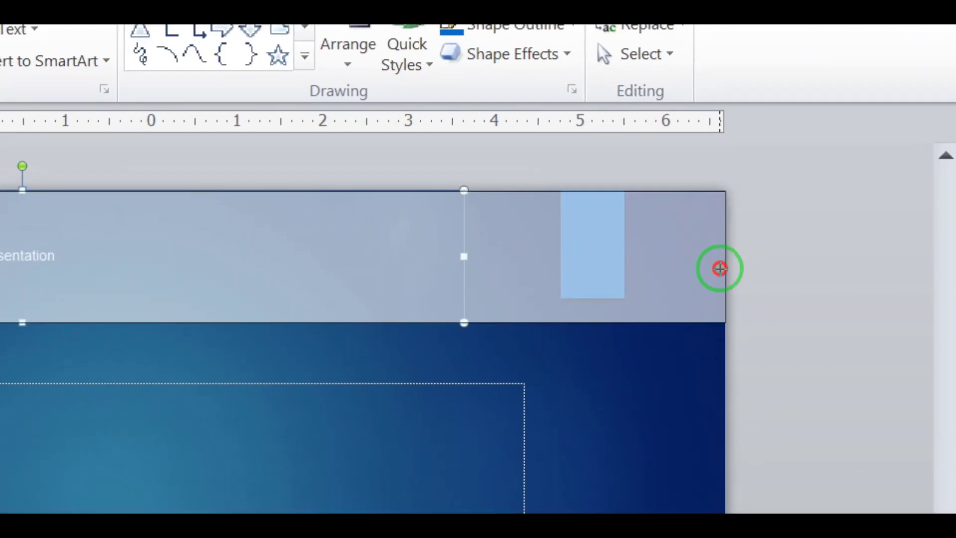
{"action": "left_click_drag", "start_coordinate": [720, 269], "coordinate": [720, 269]}
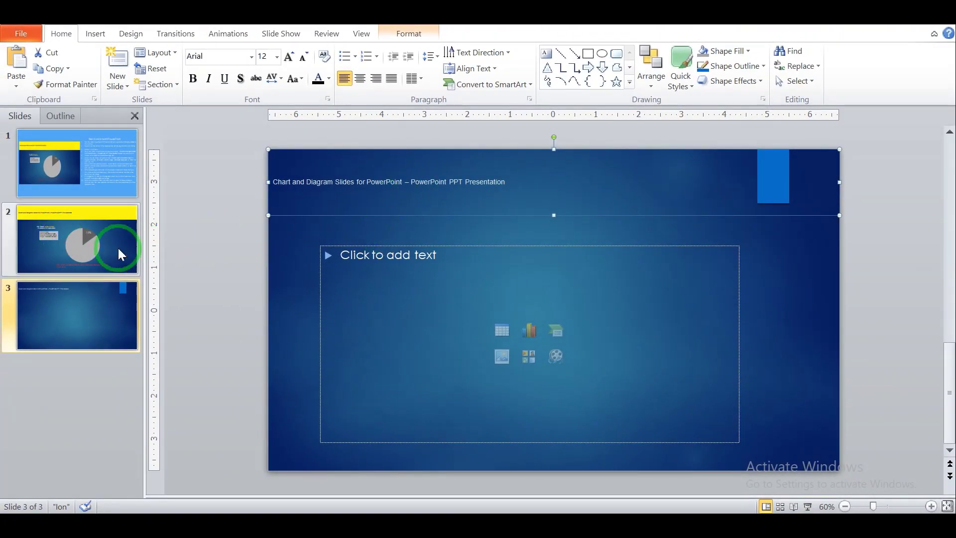
{"action": "left_click", "coordinate": [106, 248]}
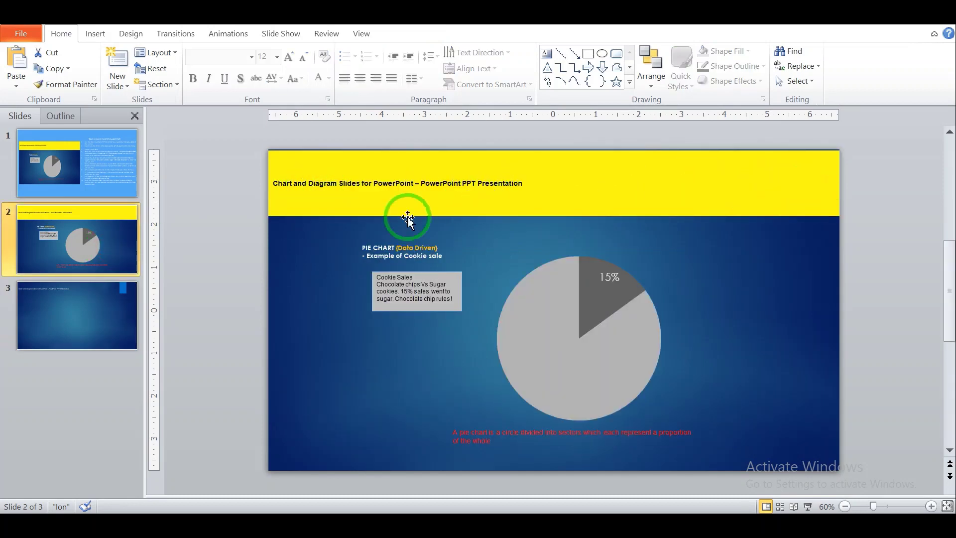
{"action": "left_click", "coordinate": [91, 310]}
{"action": "left_click", "coordinate": [410, 173]}
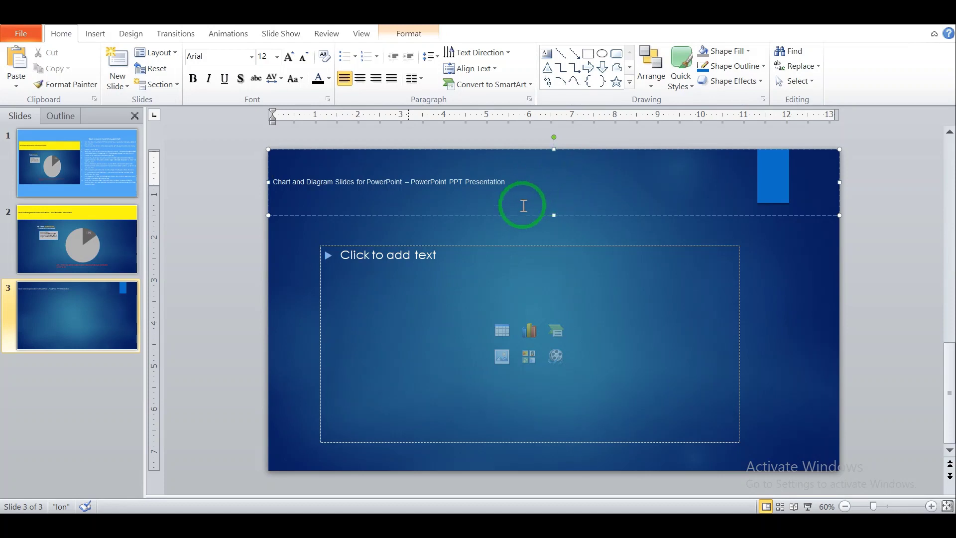
Step: Fill slide 3's title box with yellow and make its text black
{"action": "left_click", "coordinate": [500, 215]}
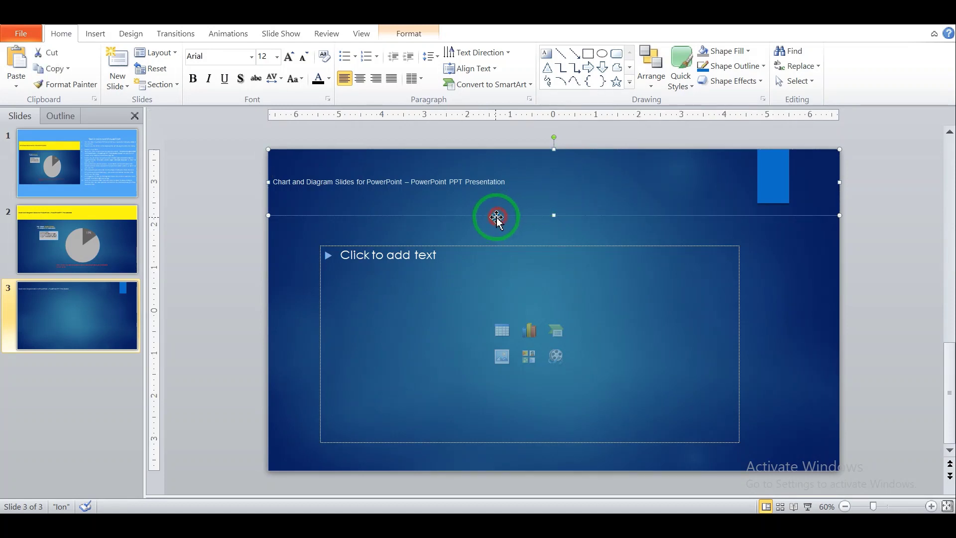
{"action": "left_click", "coordinate": [732, 53]}
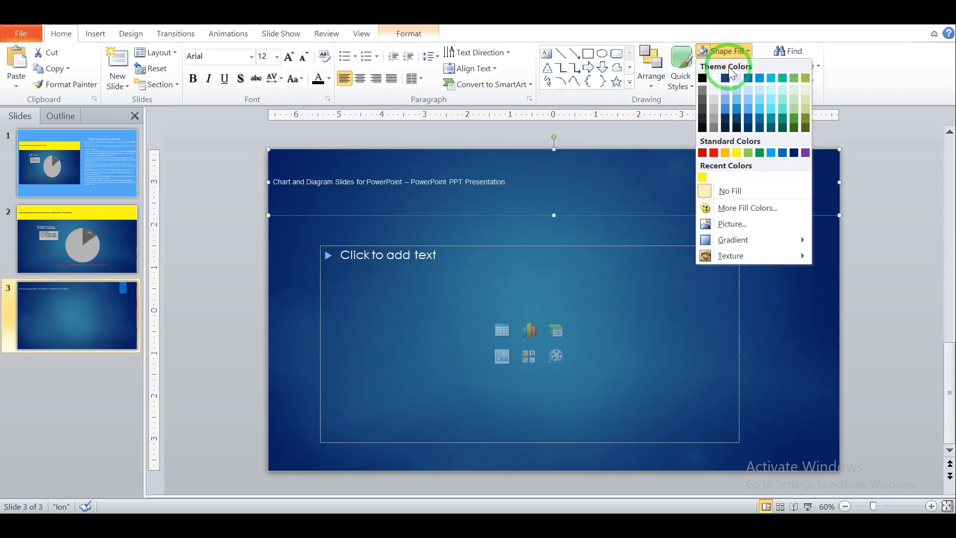
{"action": "left_click", "coordinate": [737, 152]}
{"action": "left_click", "coordinate": [473, 184]}
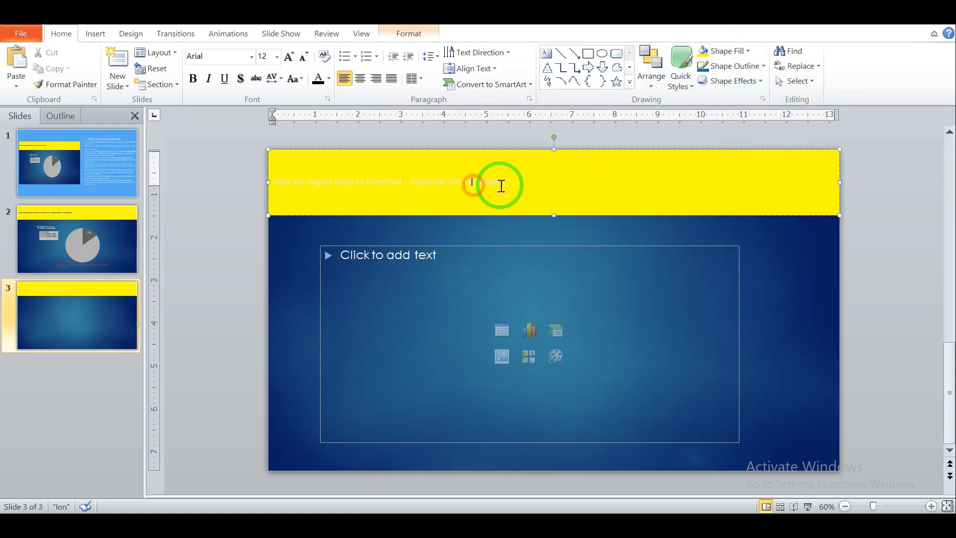
{"action": "left_click_drag", "start_coordinate": [503, 183], "coordinate": [266, 181]}
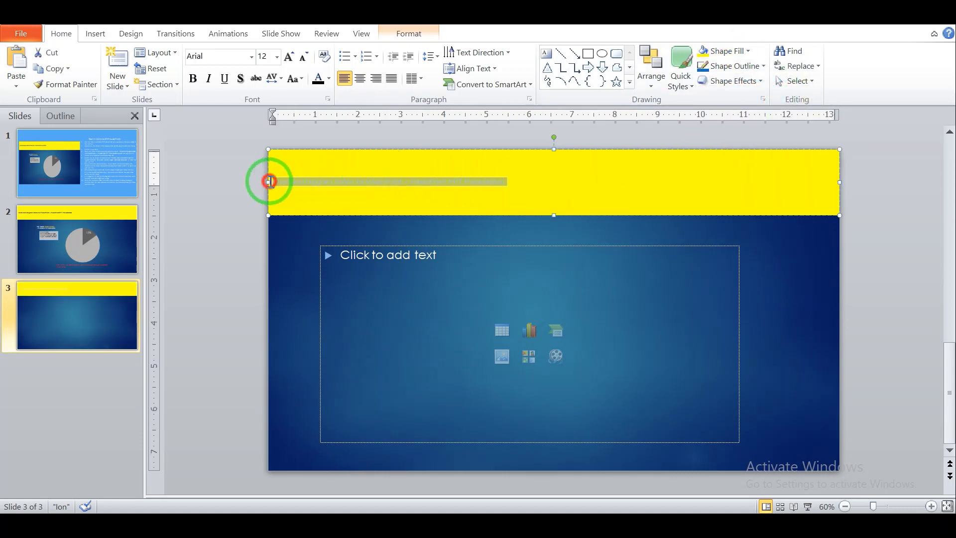
{"action": "left_click", "coordinate": [319, 80]}
Step: Compare the title formatting with slide 2, then reselect all of slide 3's title text
{"action": "left_click", "coordinate": [345, 234]}
{"action": "left_click", "coordinate": [314, 188]}
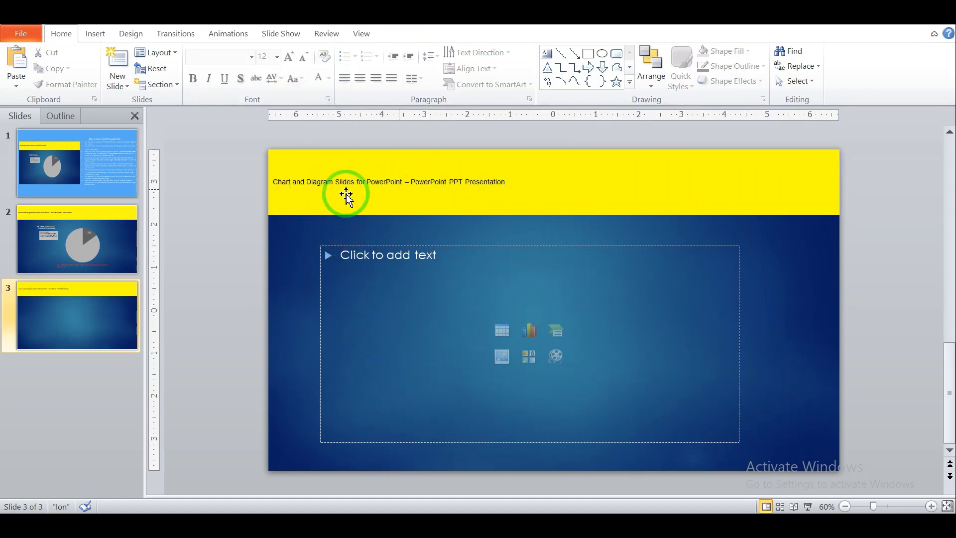
{"action": "left_click", "coordinate": [124, 225]}
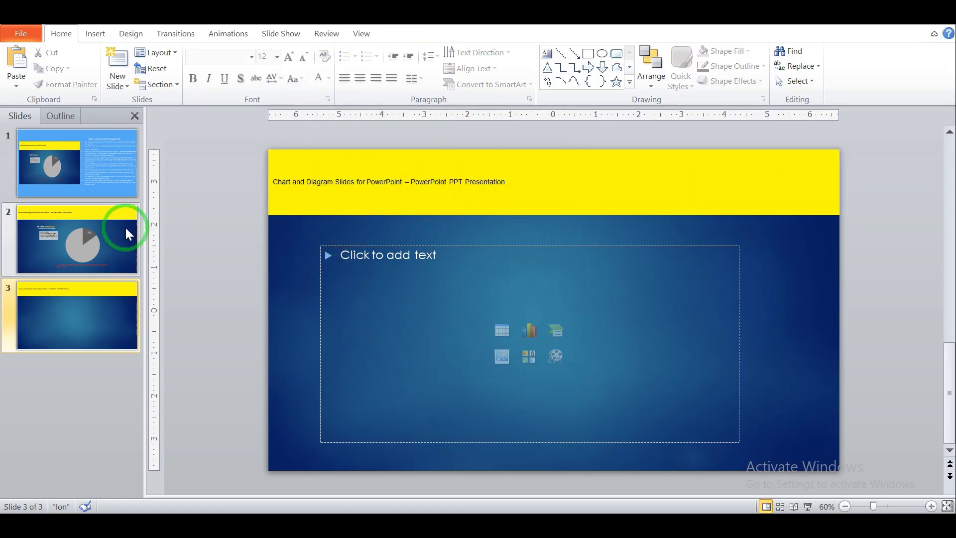
{"action": "left_click", "coordinate": [460, 182]}
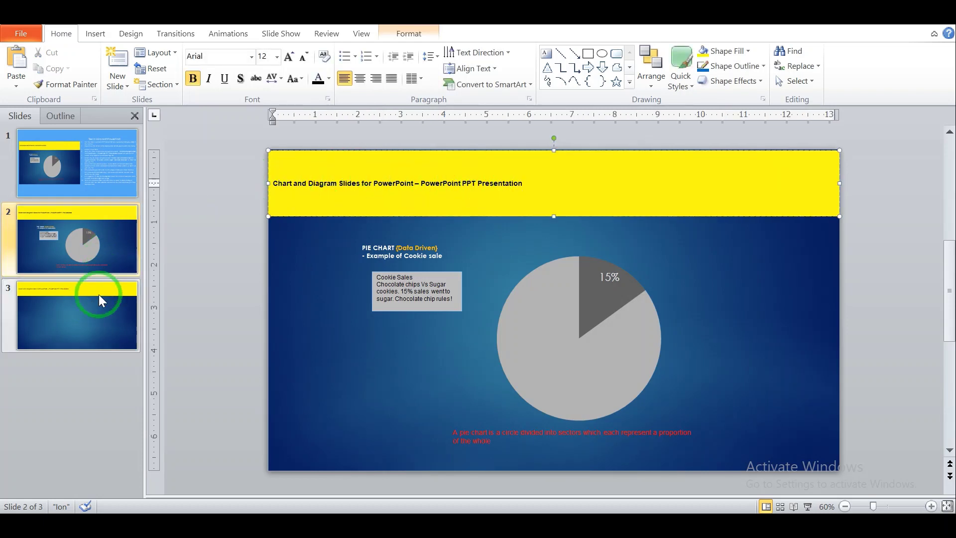
{"action": "left_click", "coordinate": [121, 302]}
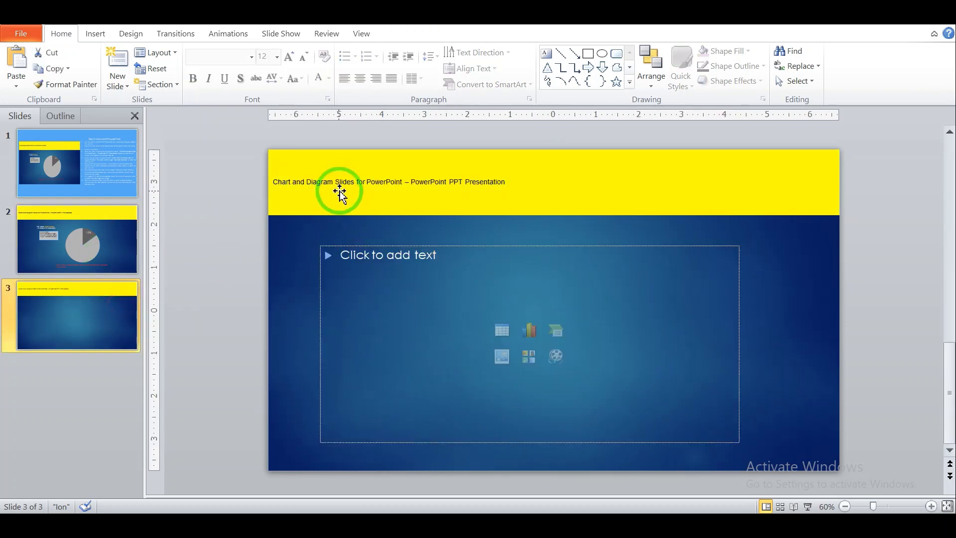
{"action": "left_click", "coordinate": [121, 252]}
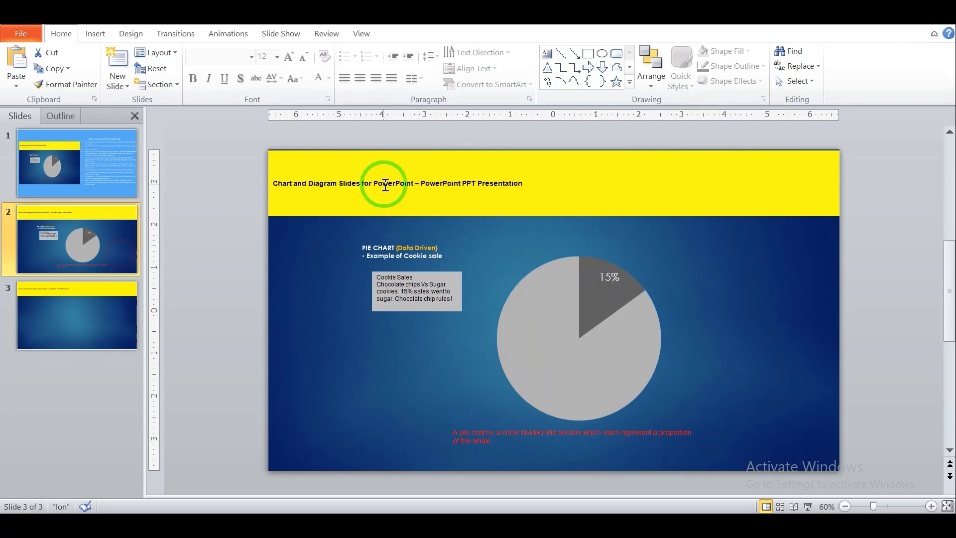
{"action": "left_click", "coordinate": [89, 302]}
{"action": "left_click", "coordinate": [275, 185]}
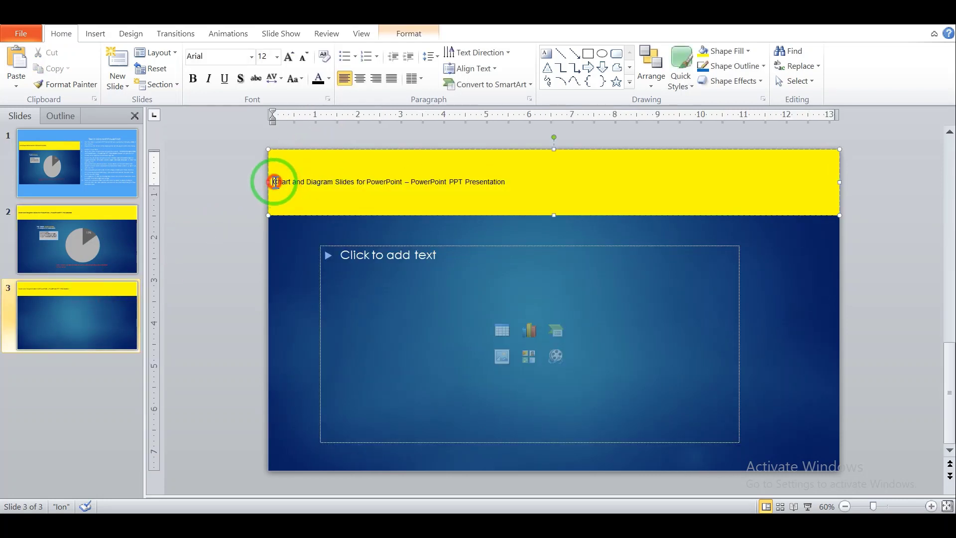
{"action": "left_click_drag", "start_coordinate": [279, 181], "coordinate": [504, 181]}
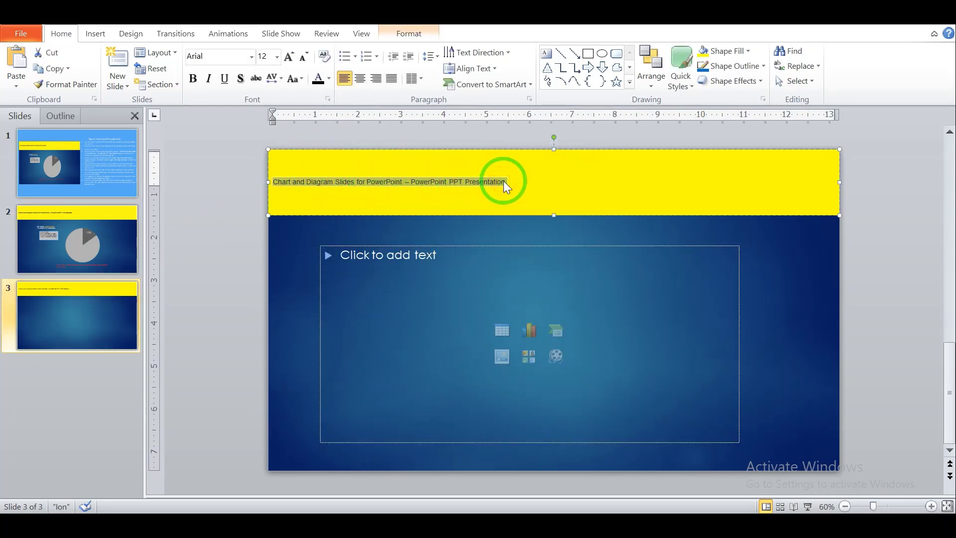
Step: Make slide 3's title bold and compare it against slide 2
{"action": "key", "text": "ctrl+b"}
{"action": "left_click", "coordinate": [448, 304]}
{"action": "left_click", "coordinate": [115, 238]}
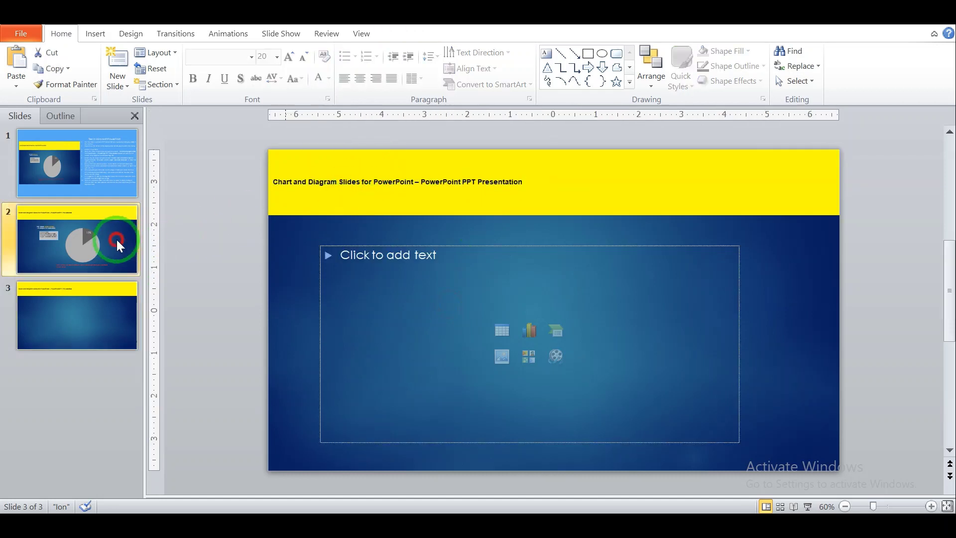
{"action": "left_click", "coordinate": [98, 292]}
{"action": "left_click", "coordinate": [85, 235]}
{"action": "left_click", "coordinate": [73, 291]}
{"action": "left_click", "coordinate": [82, 243]}
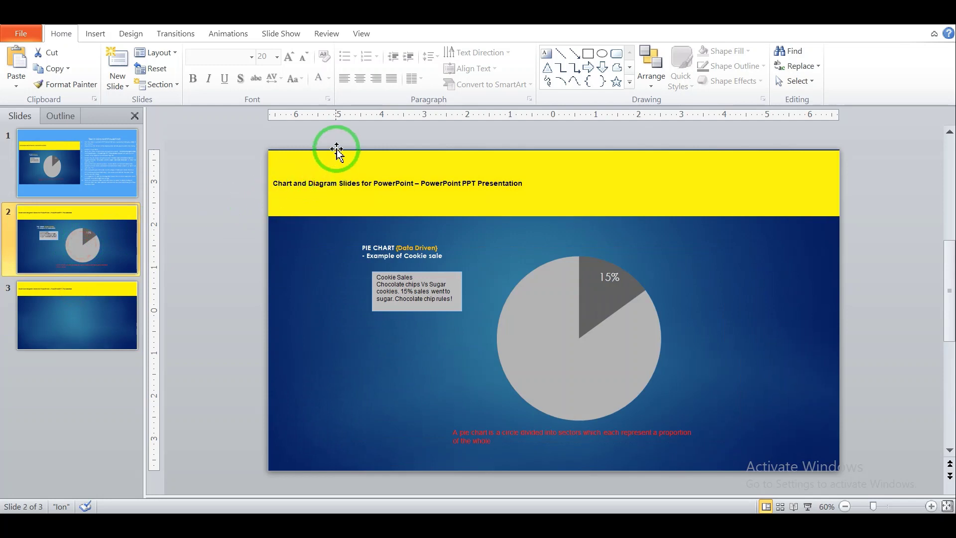
{"action": "left_click", "coordinate": [64, 302]}
Step: Nudge the yellow title band on slide 3 slightly down
{"action": "left_click", "coordinate": [476, 187]}
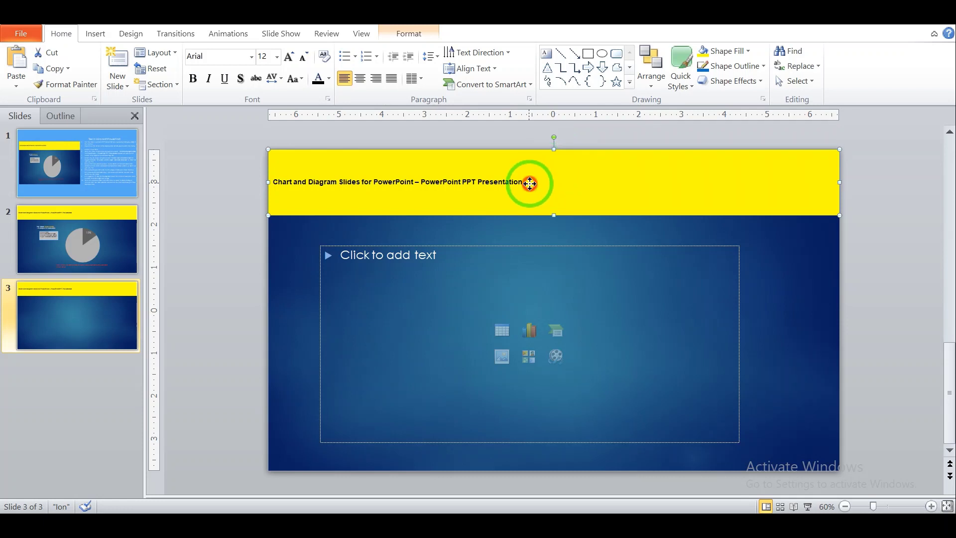
{"action": "left_click_drag", "start_coordinate": [529, 183], "coordinate": [531, 184]}
{"action": "left_click", "coordinate": [548, 182]}
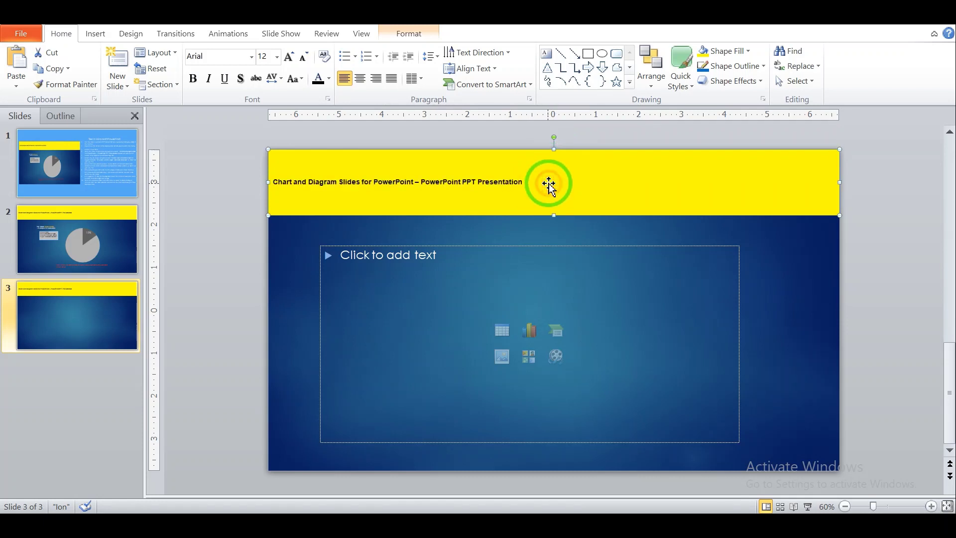
{"action": "left_click", "coordinate": [479, 225]}
{"action": "left_click_drag", "start_coordinate": [546, 164], "coordinate": [545, 167]}
{"action": "left_click", "coordinate": [657, 227]}
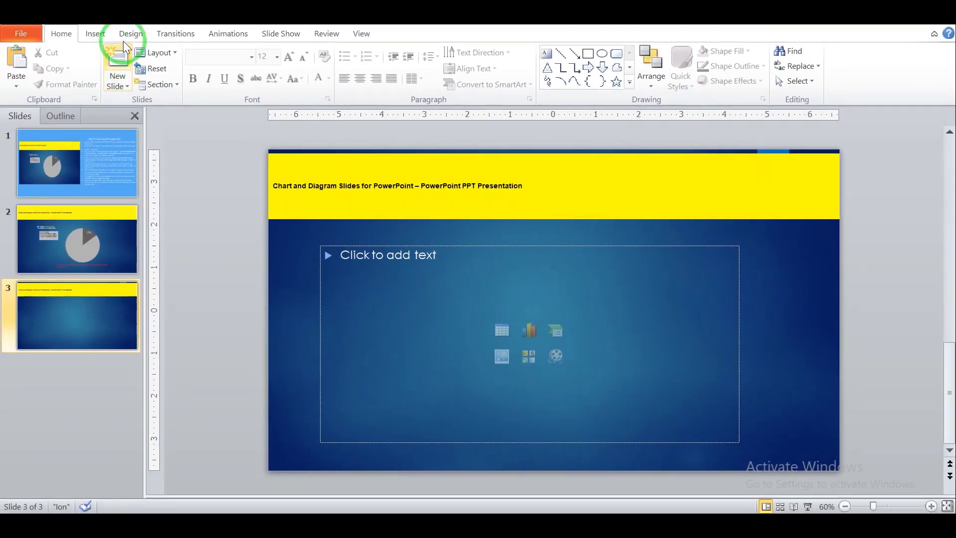
Step: Hide background graphics on slide 3 and move the yellow band flush to the top
{"action": "left_click", "coordinate": [138, 34]}
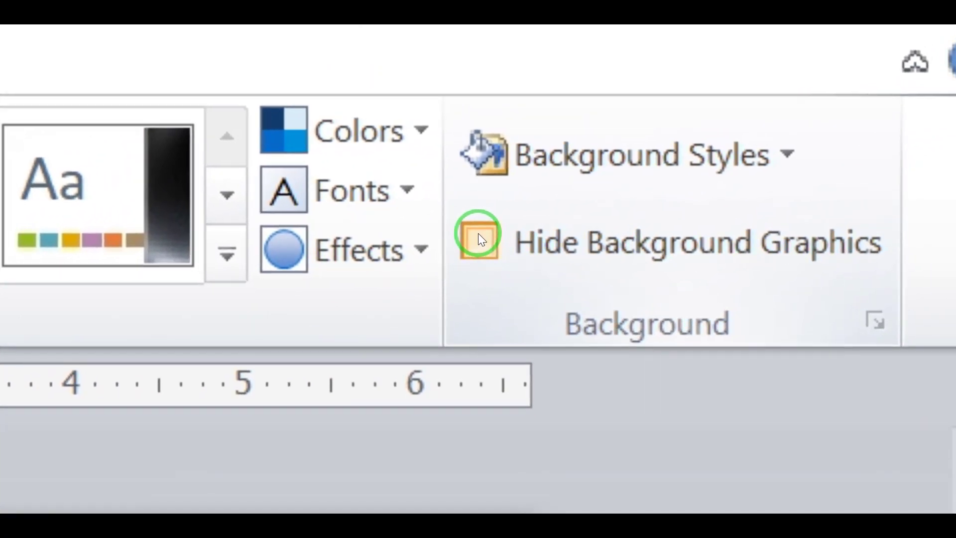
{"action": "left_click", "coordinate": [499, 230]}
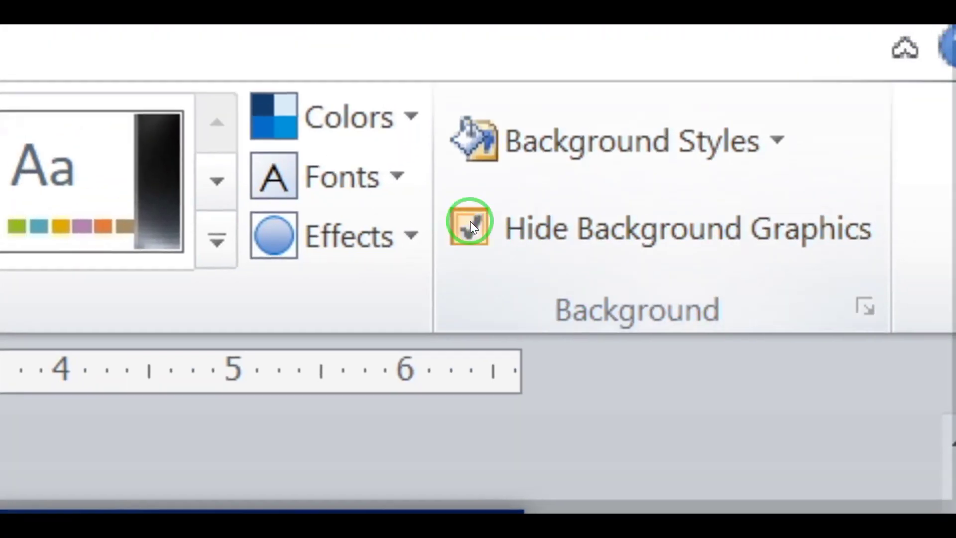
{"action": "left_click", "coordinate": [466, 222]}
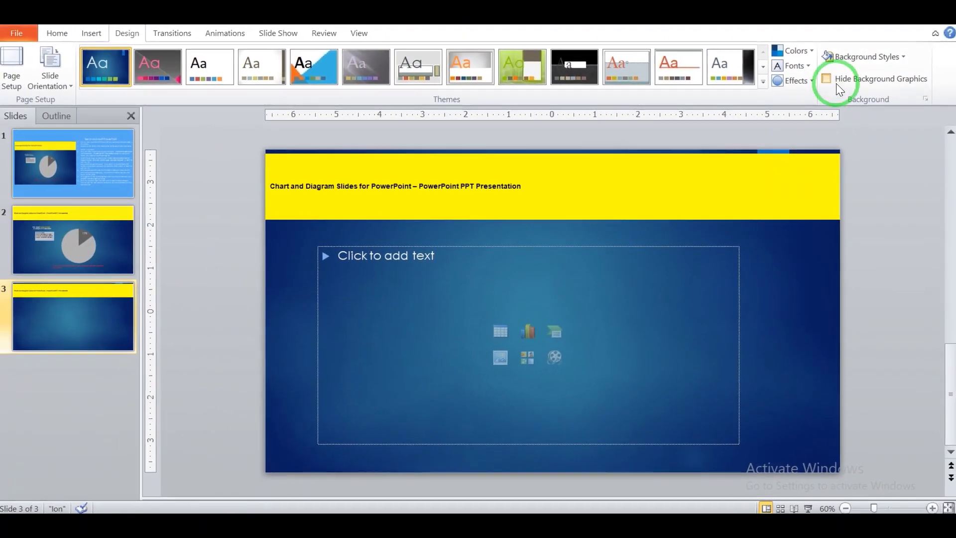
{"action": "left_click", "coordinate": [825, 80]}
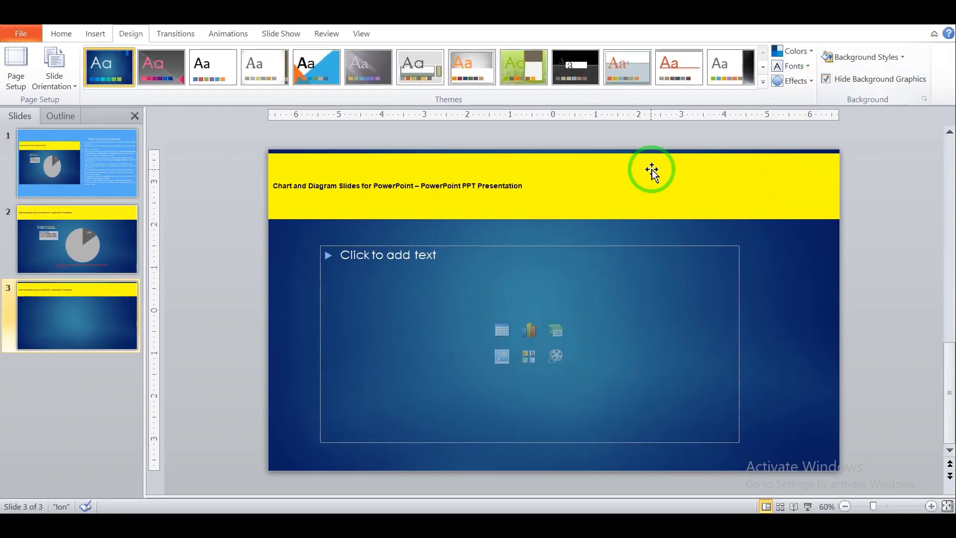
{"action": "left_click_drag", "start_coordinate": [652, 167], "coordinate": [653, 164]}
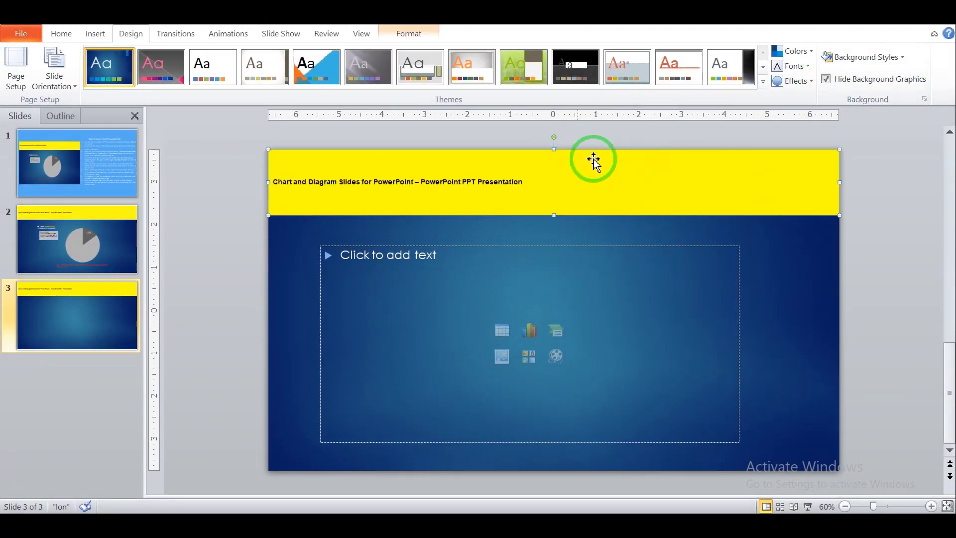
Step: Check the yellow band's position against slide 2's heading
{"action": "left_click", "coordinate": [948, 205]}
{"action": "left_click", "coordinate": [723, 246]}
{"action": "left_click", "coordinate": [853, 192]}
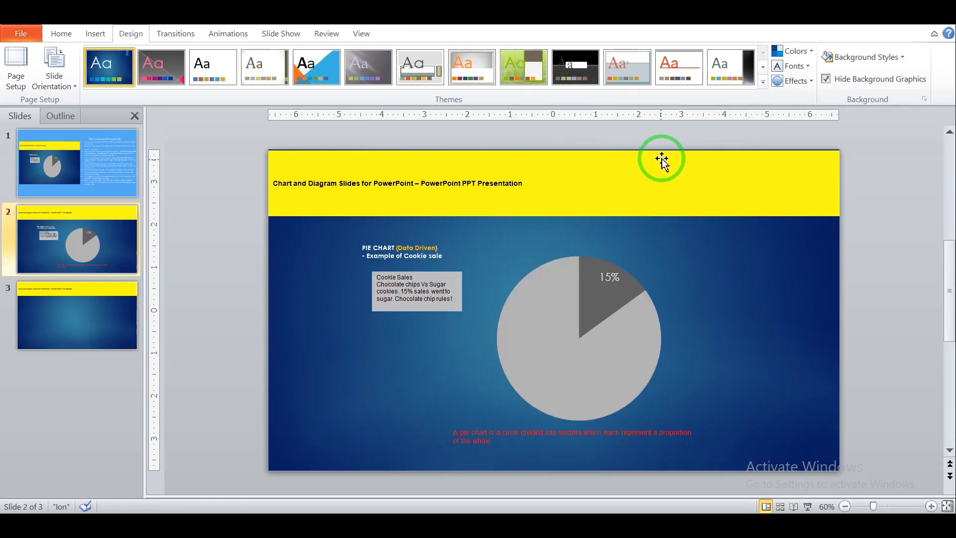
{"action": "left_click", "coordinate": [65, 297]}
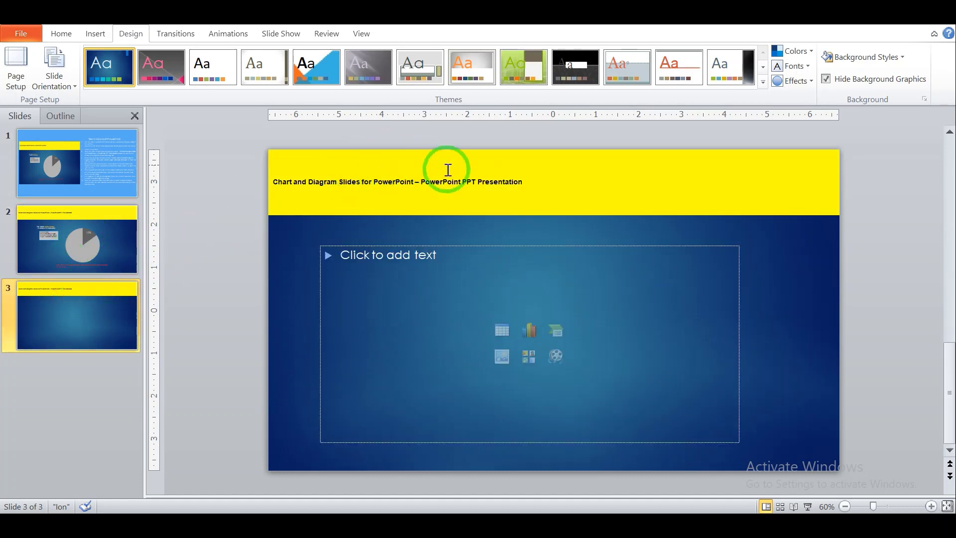
{"action": "left_click", "coordinate": [556, 149]}
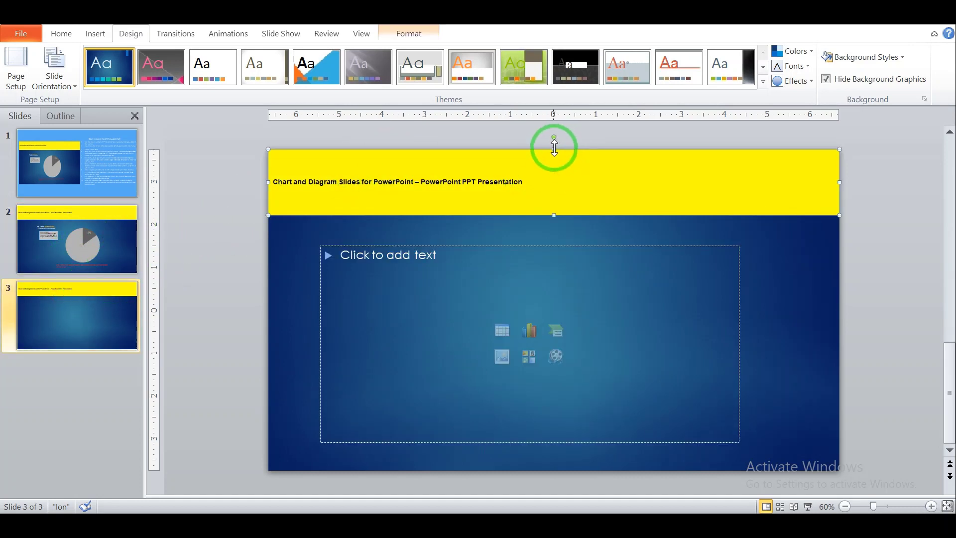
{"action": "left_click", "coordinate": [437, 227]}
{"action": "left_click", "coordinate": [70, 239]}
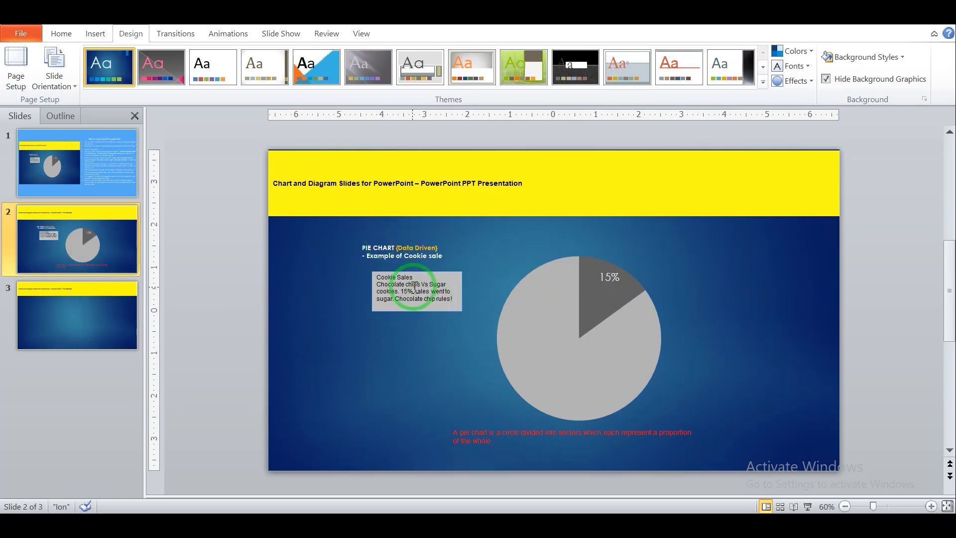
Step: Return to slide 3 and start inserting a chart from the Insert tab
{"action": "left_click", "coordinate": [90, 317]}
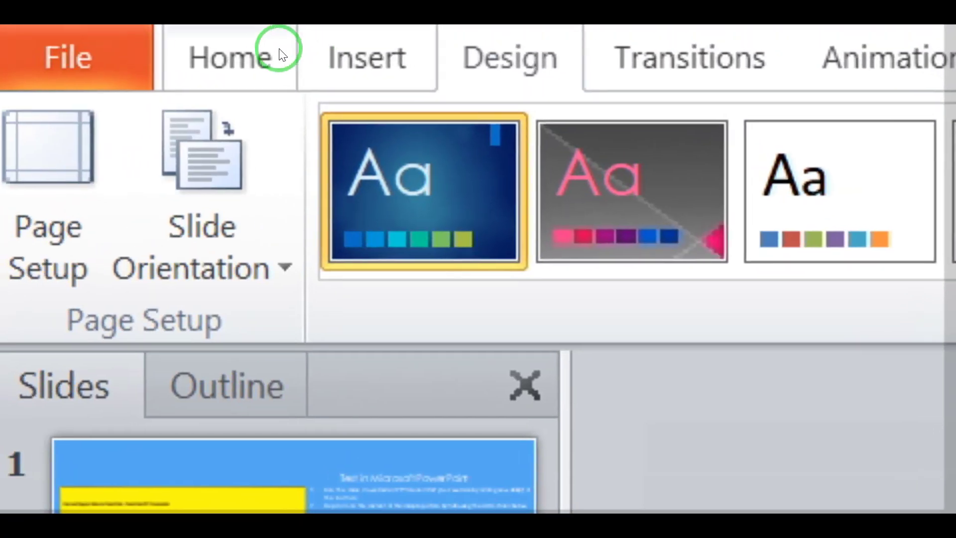
{"action": "left_click", "coordinate": [278, 55]}
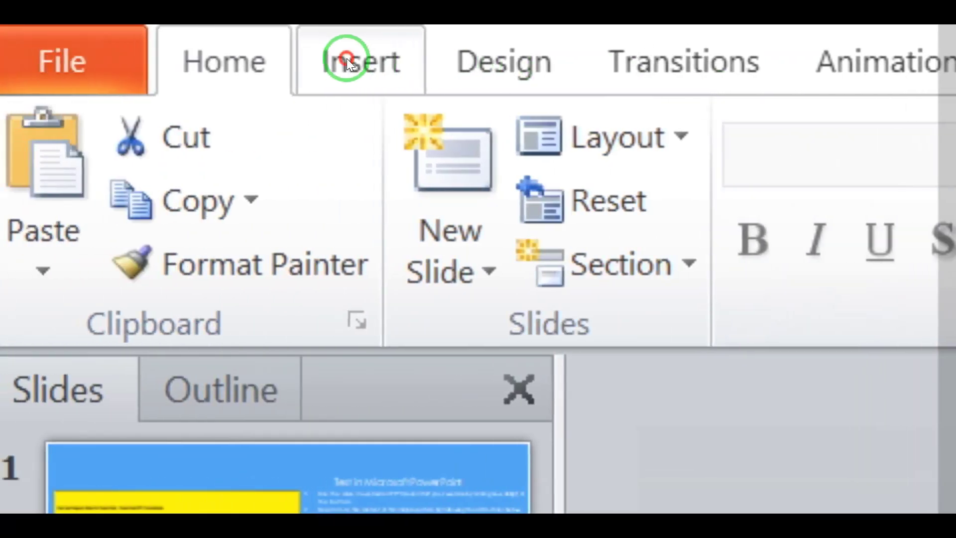
{"action": "left_click", "coordinate": [368, 59]}
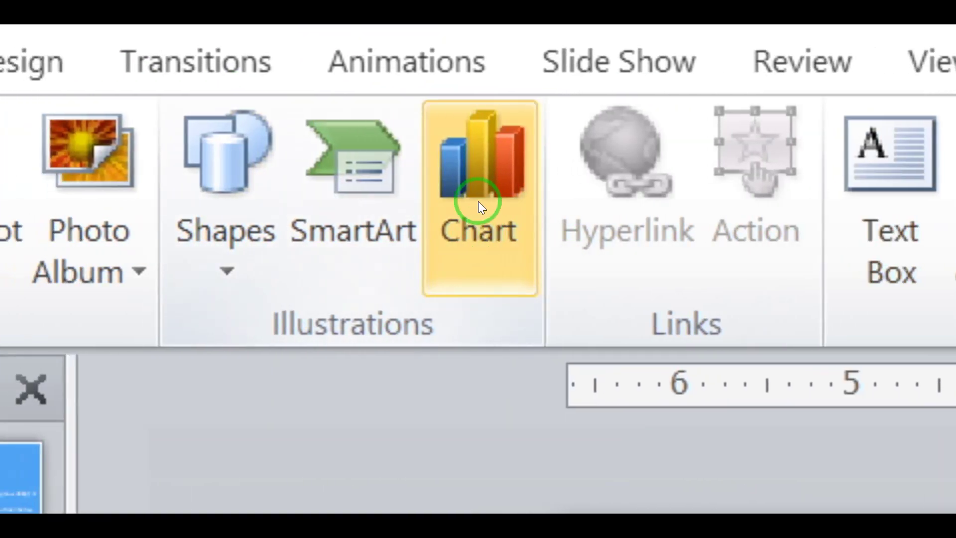
{"action": "left_click", "coordinate": [478, 201]}
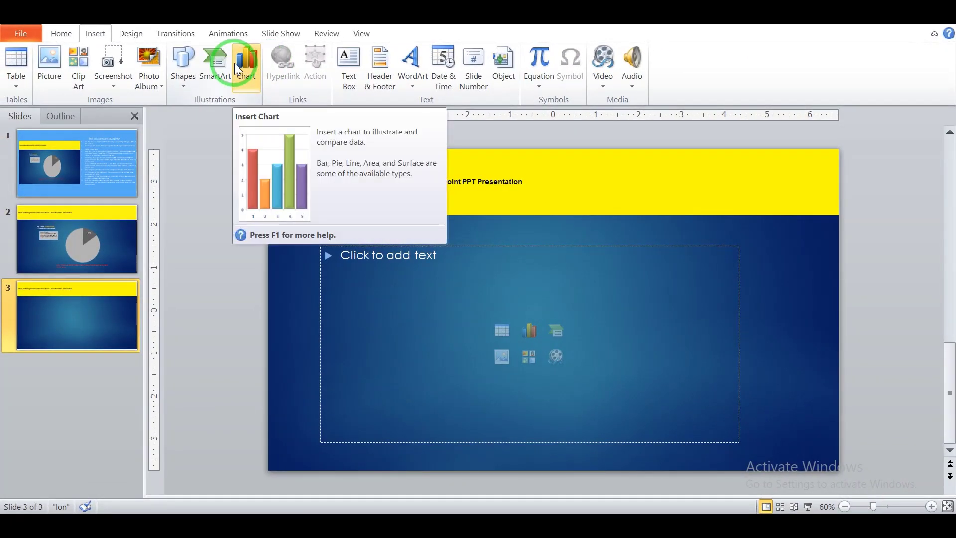
Step: Insert a basic pie chart on slide 3
{"action": "left_click", "coordinate": [241, 67]}
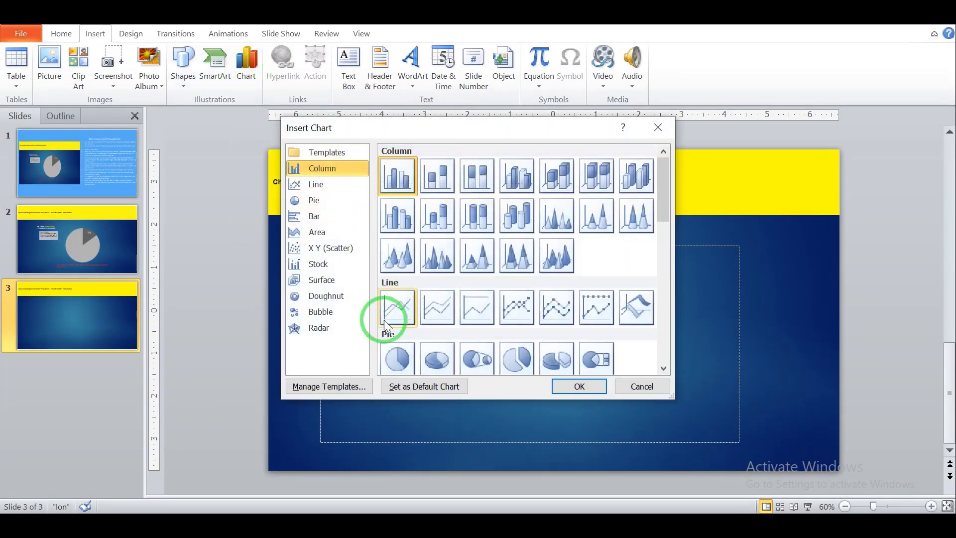
{"action": "left_click", "coordinate": [391, 367]}
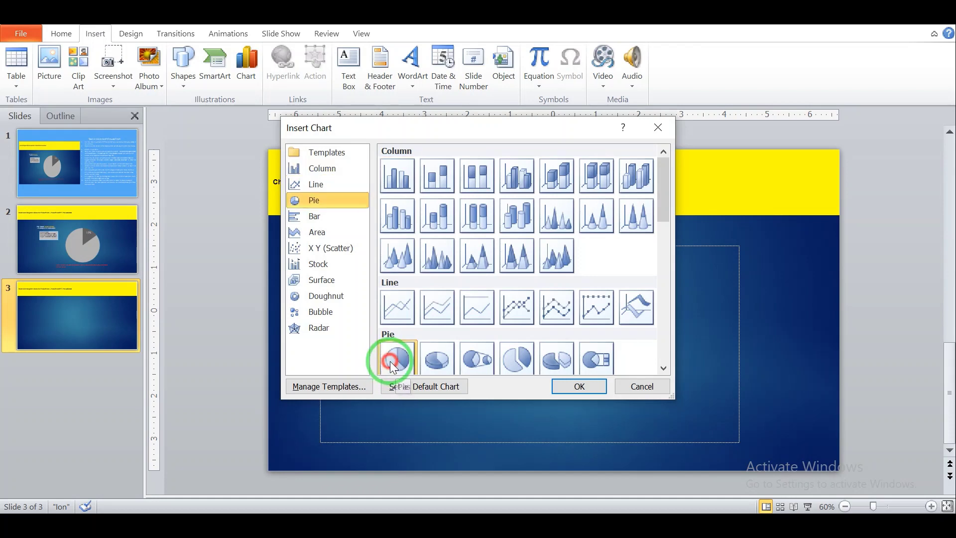
{"action": "left_click", "coordinate": [572, 390]}
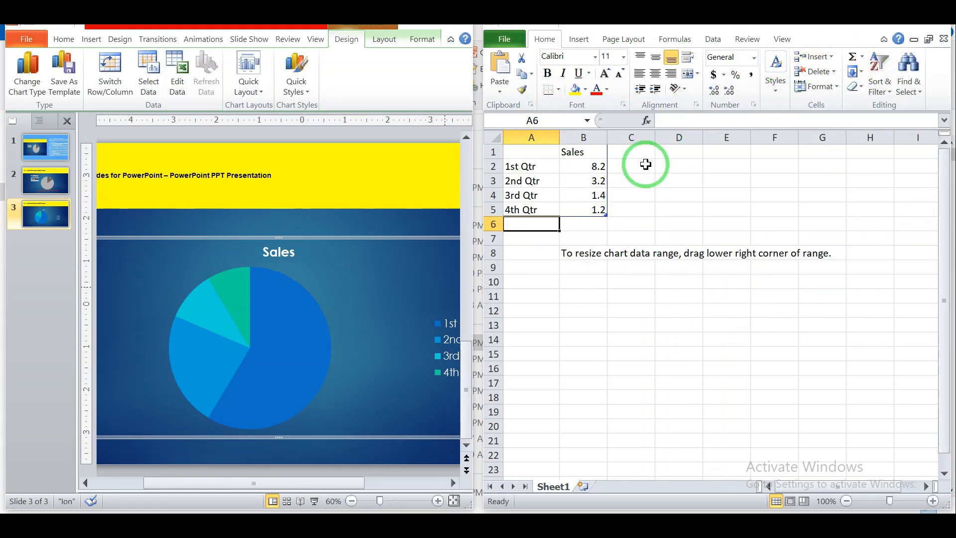
{"action": "left_click", "coordinate": [34, 179]}
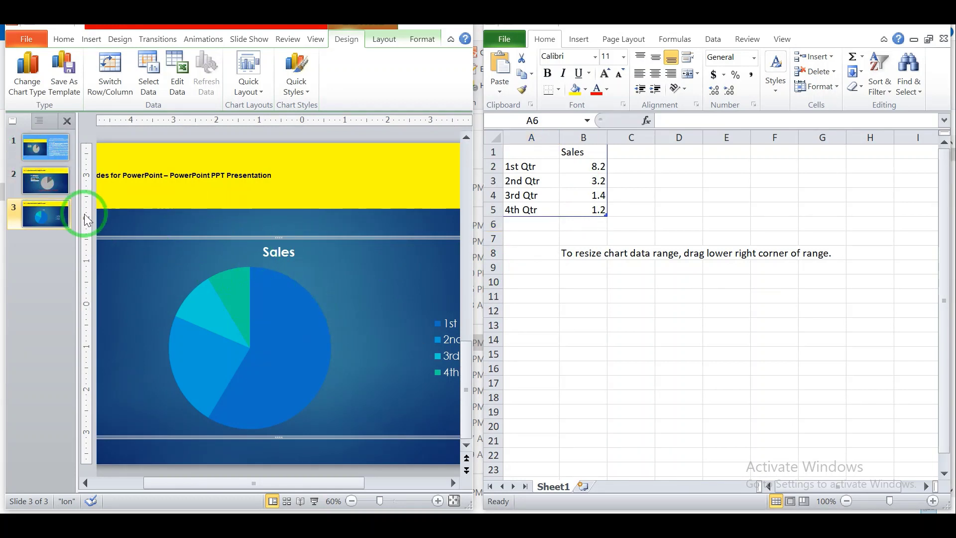
{"action": "left_click", "coordinate": [52, 192]}
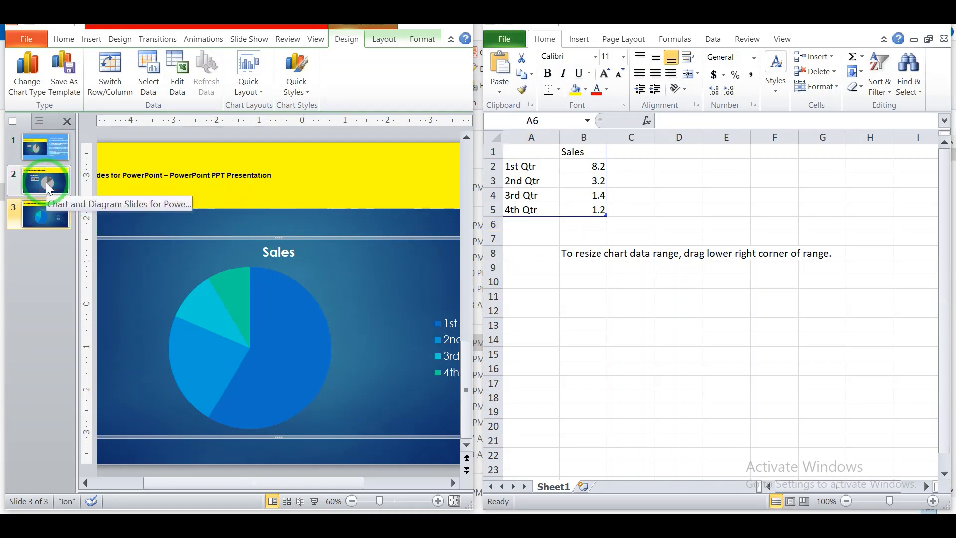
{"action": "left_click", "coordinate": [39, 181]}
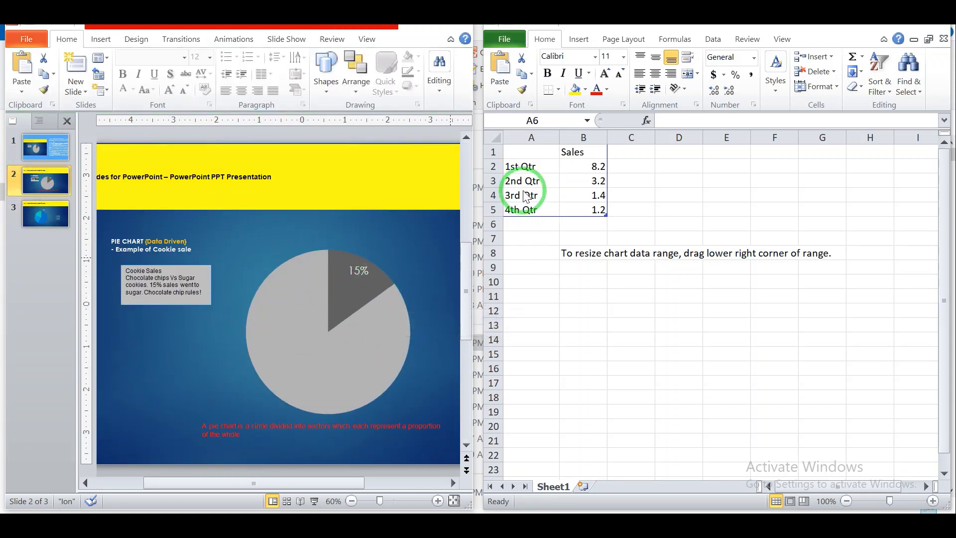
Step: Trim the chart data to two rows and format the Sales values as percentages
{"action": "left_click", "coordinate": [528, 207]}
{"action": "left_click", "coordinate": [597, 210]}
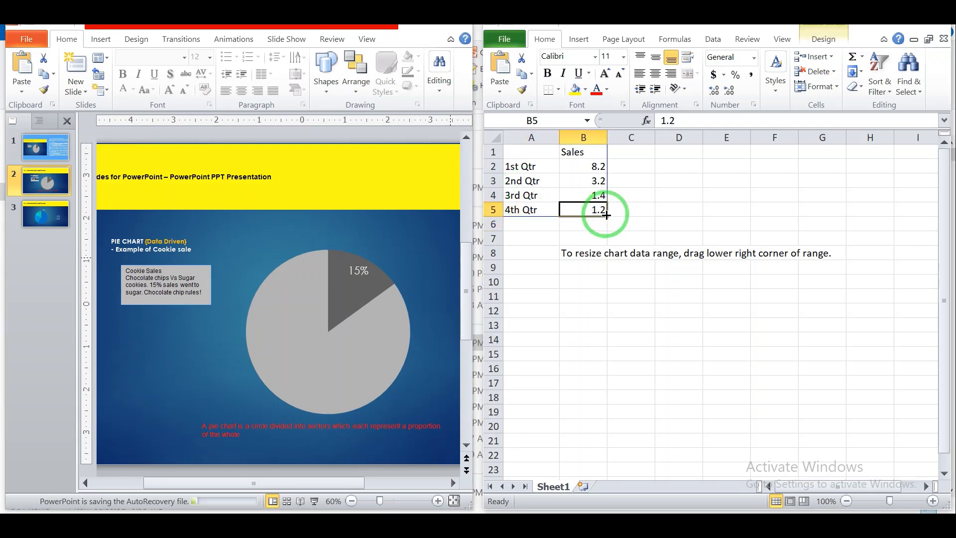
{"action": "left_click", "coordinate": [567, 195]}
{"action": "left_click_drag", "start_coordinate": [605, 214], "coordinate": [594, 191]}
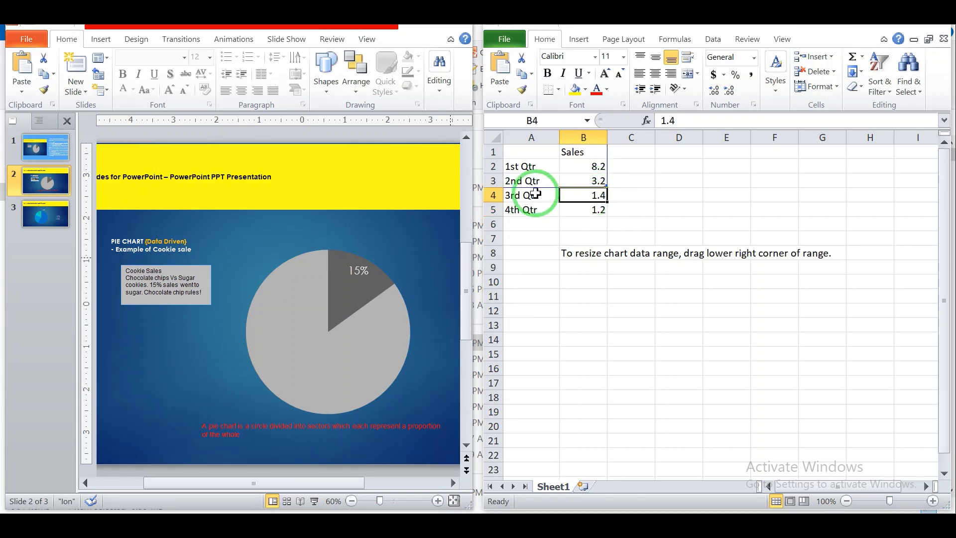
{"action": "left_click_drag", "start_coordinate": [535, 195], "coordinate": [593, 206]}
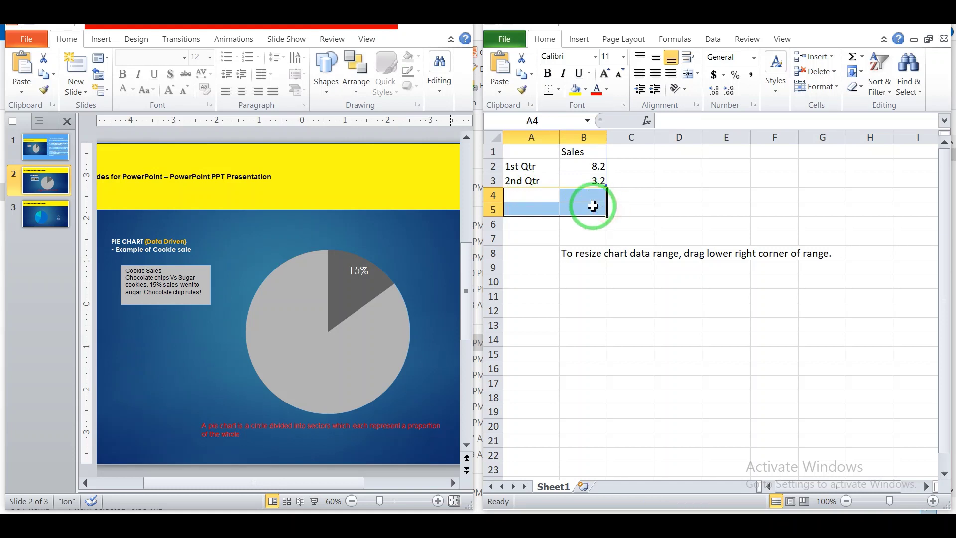
{"action": "left_click", "coordinate": [612, 183]}
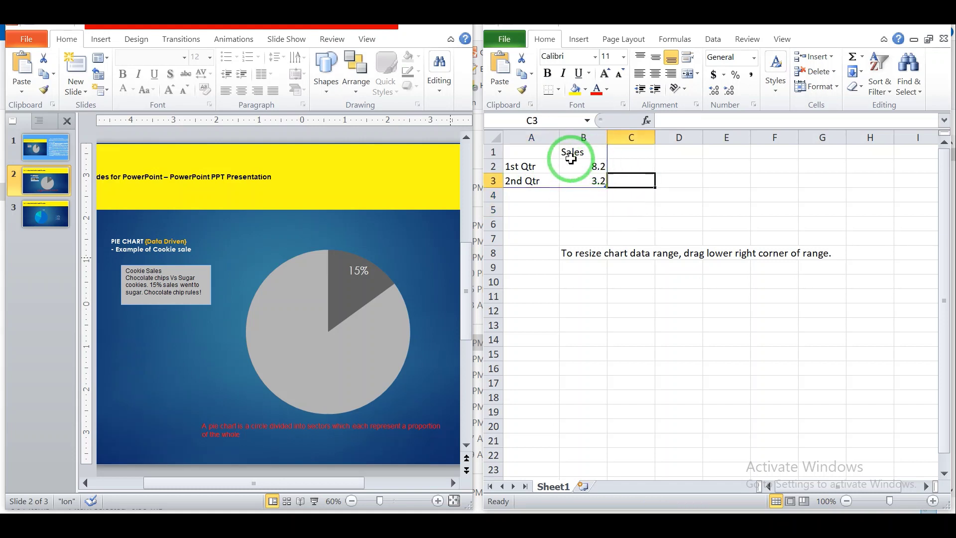
{"action": "left_click_drag", "start_coordinate": [582, 166], "coordinate": [582, 182]}
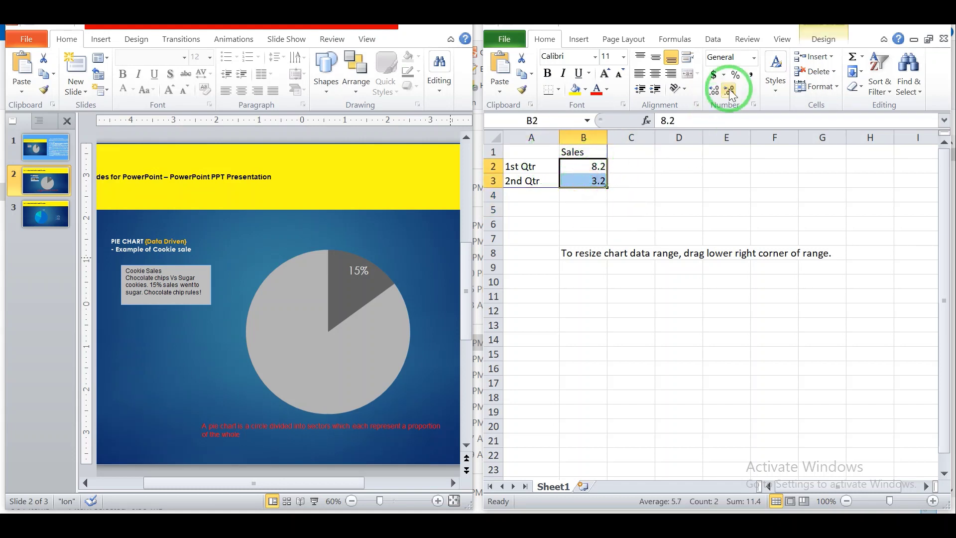
{"action": "left_click", "coordinate": [736, 76]}
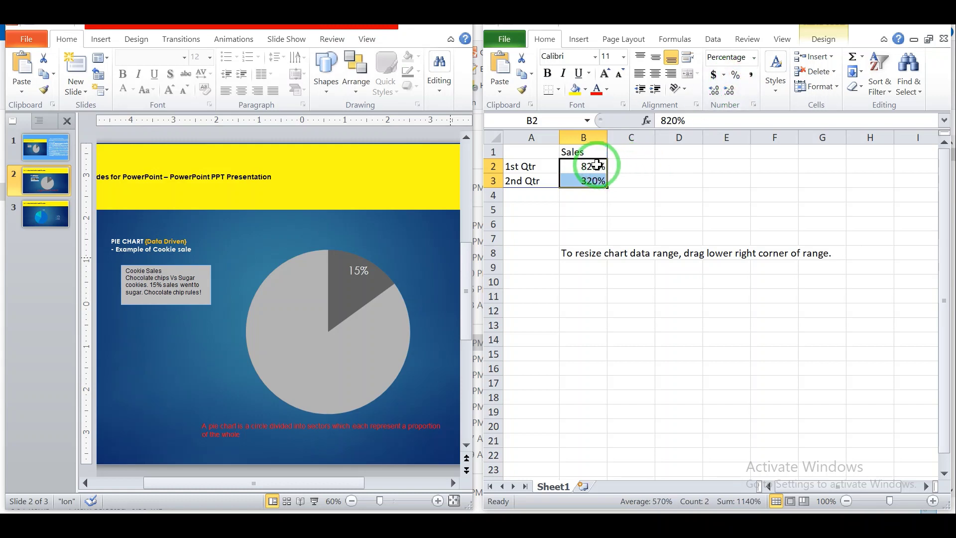
Step: Enter 15% and 85% as the two slice values
{"action": "double_click", "coordinate": [598, 166]}
{"action": "type", "text": "15"}
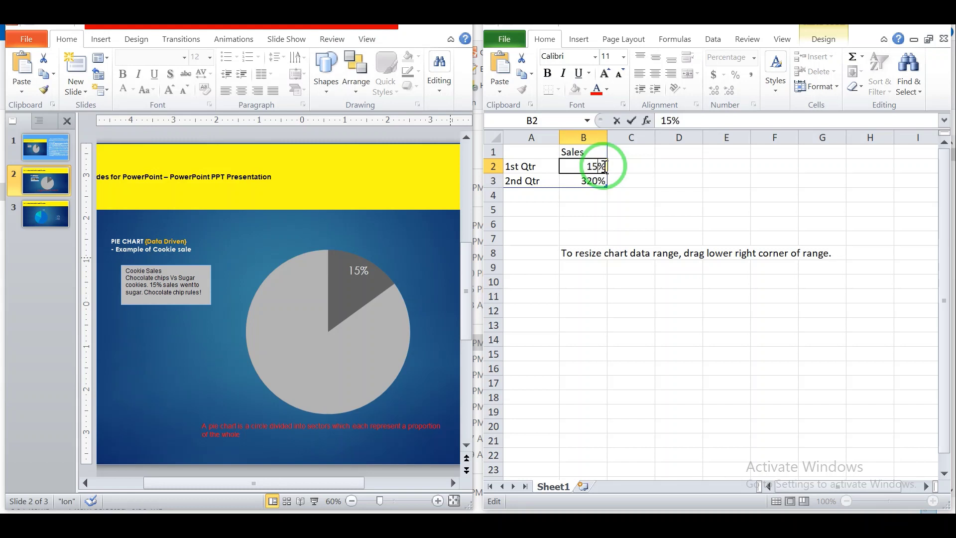
{"action": "left_click", "coordinate": [589, 181]}
{"action": "left_click", "coordinate": [638, 177]}
{"action": "type", "text": "85"}
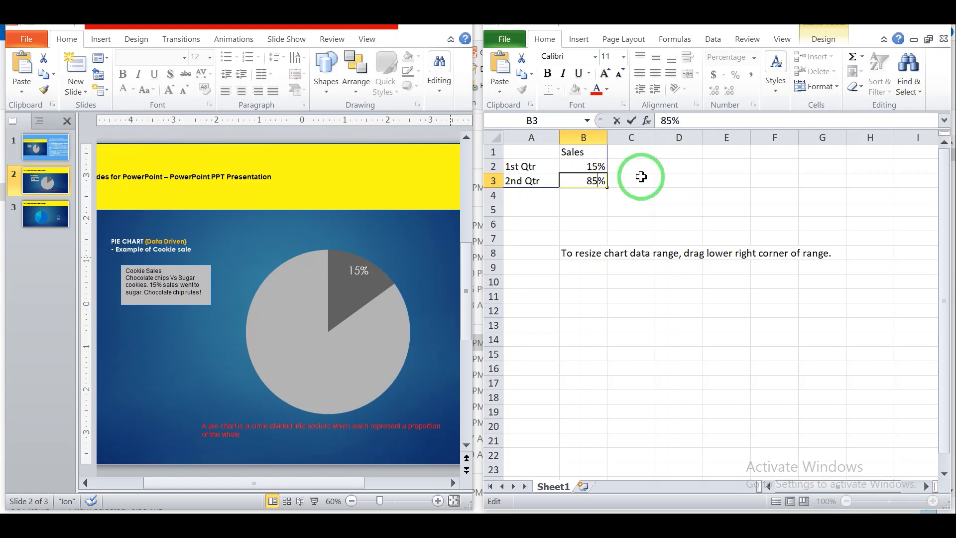
{"action": "left_click", "coordinate": [518, 165]}
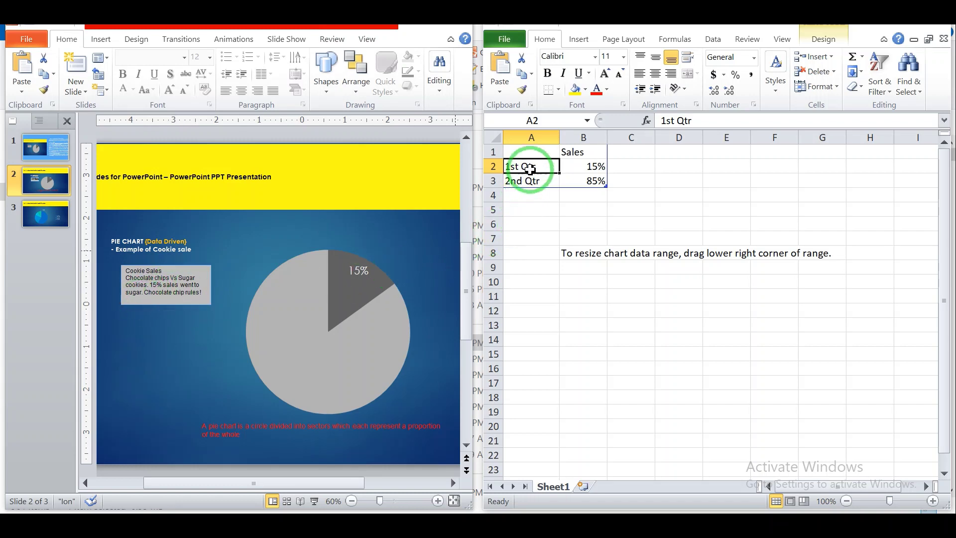
Step: Name the categories Sugar Cookies and Chocolate Cookies and autofit column A
{"action": "type", "text": "Sugar Cookies"}
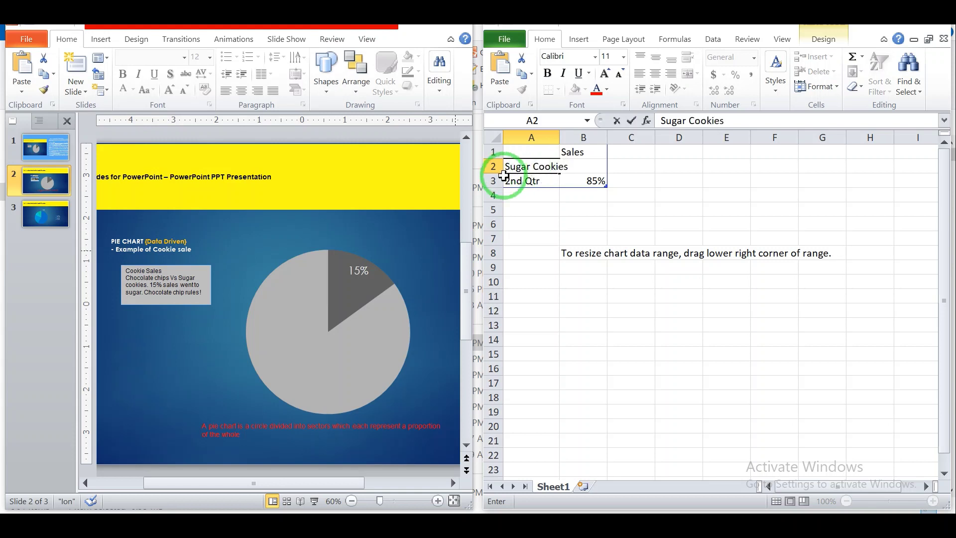
{"action": "left_click", "coordinate": [545, 180]}
{"action": "type", "text": "Chocolate Cookies"}
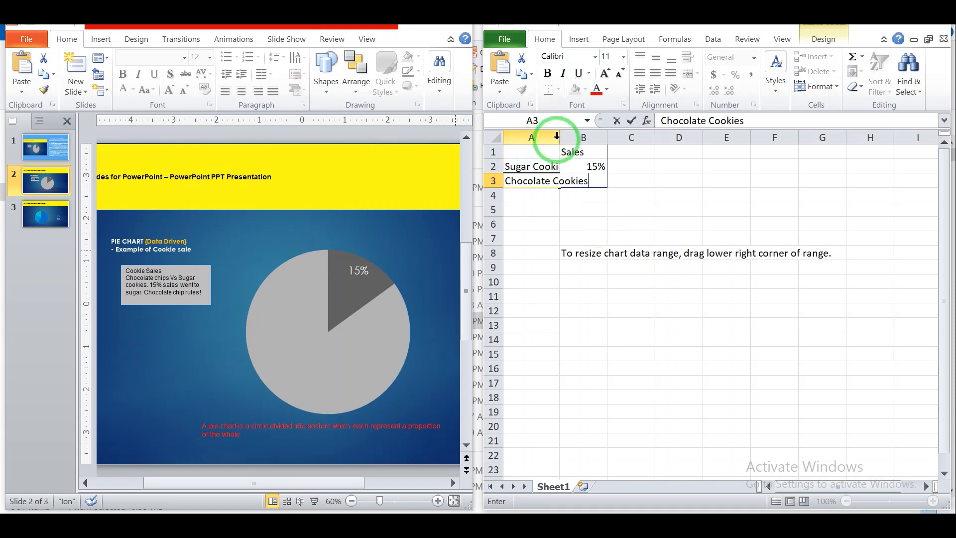
{"action": "double_click", "coordinate": [560, 135]}
{"action": "type", "text": "85"}
{"action": "left_click", "coordinate": [677, 167]}
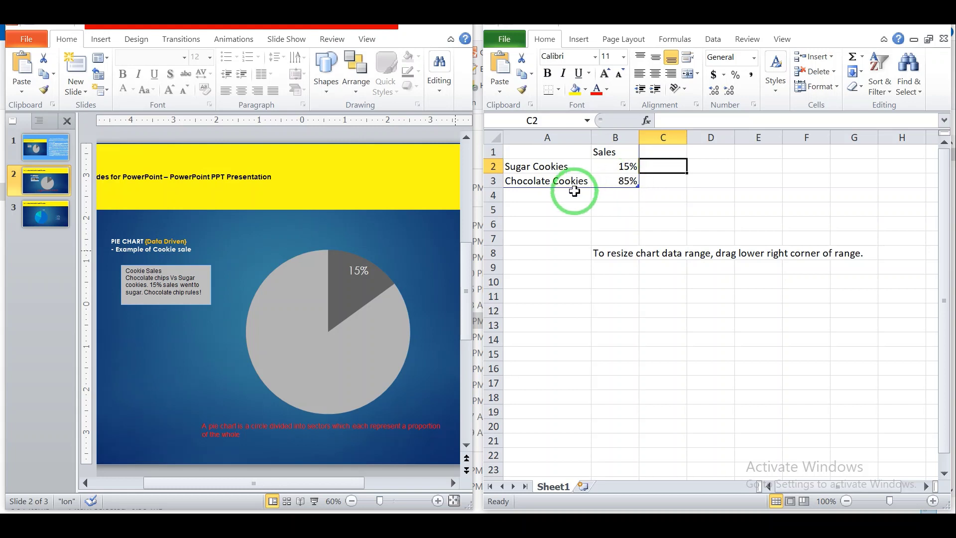
Step: Apply the first, gray chart style to slide 3's pie chart, then compare it with slide 2
{"action": "left_click", "coordinate": [50, 214]}
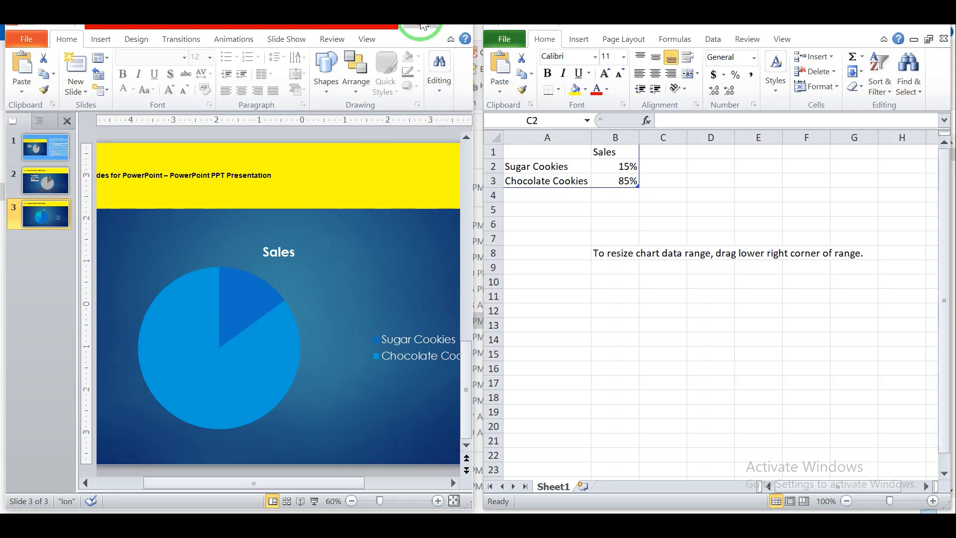
{"action": "left_click", "coordinate": [422, 25]}
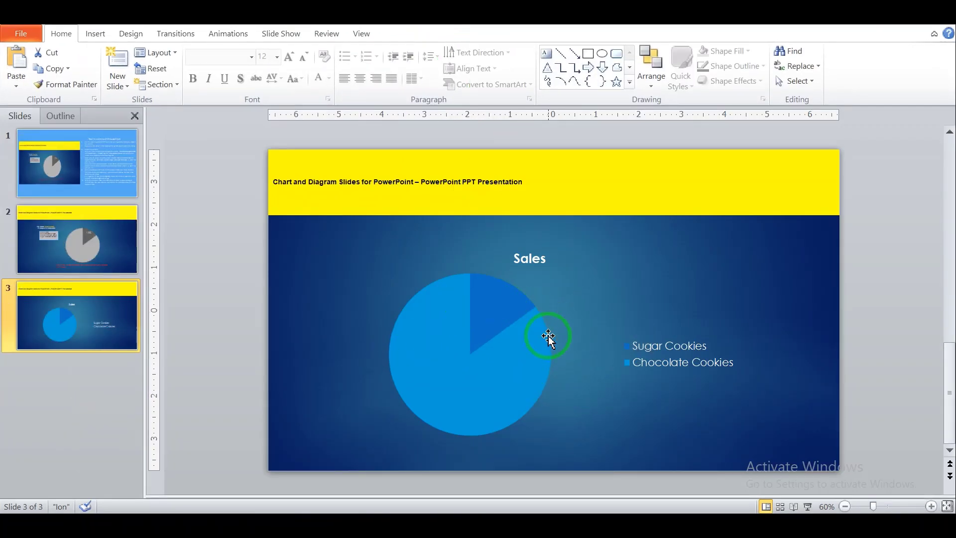
{"action": "left_click", "coordinate": [456, 347]}
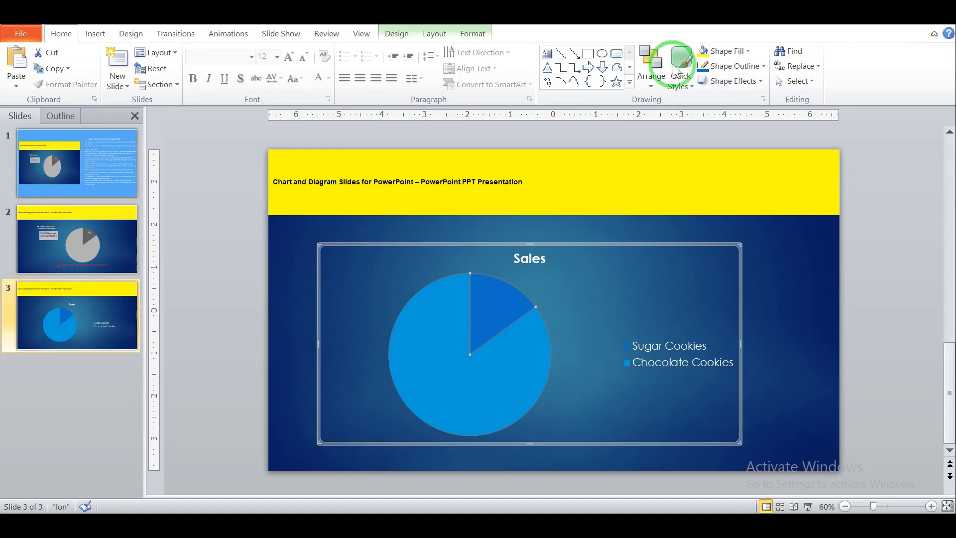
{"action": "left_click", "coordinate": [406, 35]}
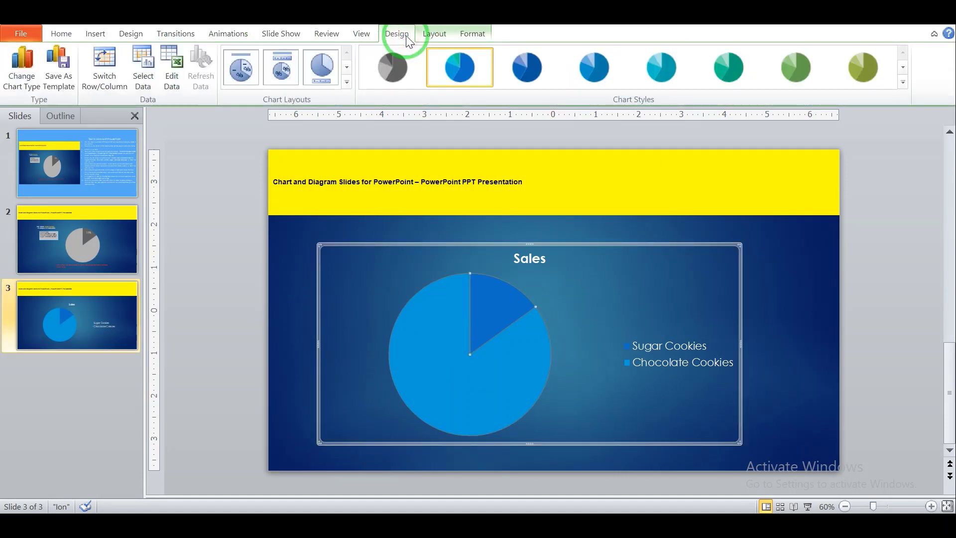
{"action": "left_click", "coordinate": [387, 68]}
{"action": "left_click", "coordinate": [116, 242]}
{"action": "left_click", "coordinate": [514, 317]}
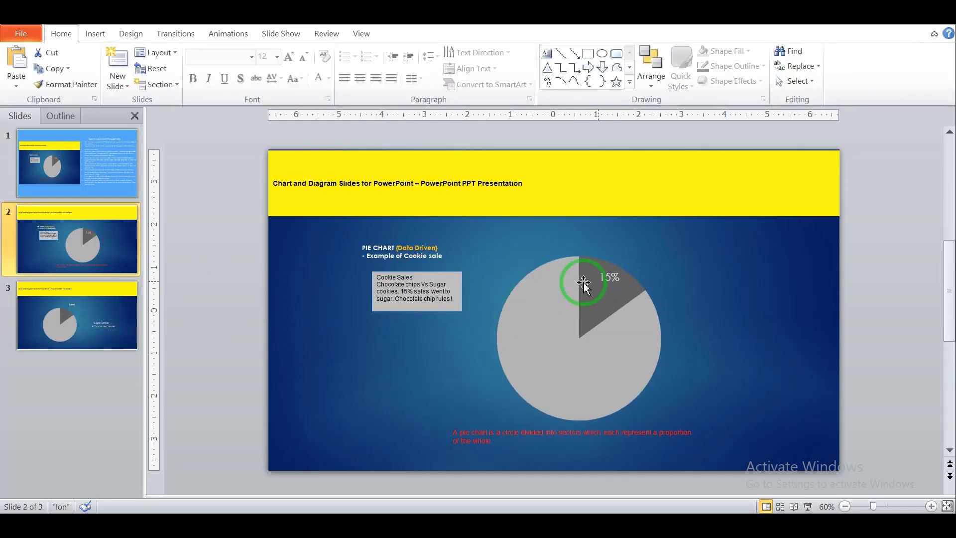
Step: Add data labels to the Sales pie series on slide 3
{"action": "left_click", "coordinate": [102, 309]}
{"action": "left_click", "coordinate": [524, 299]}
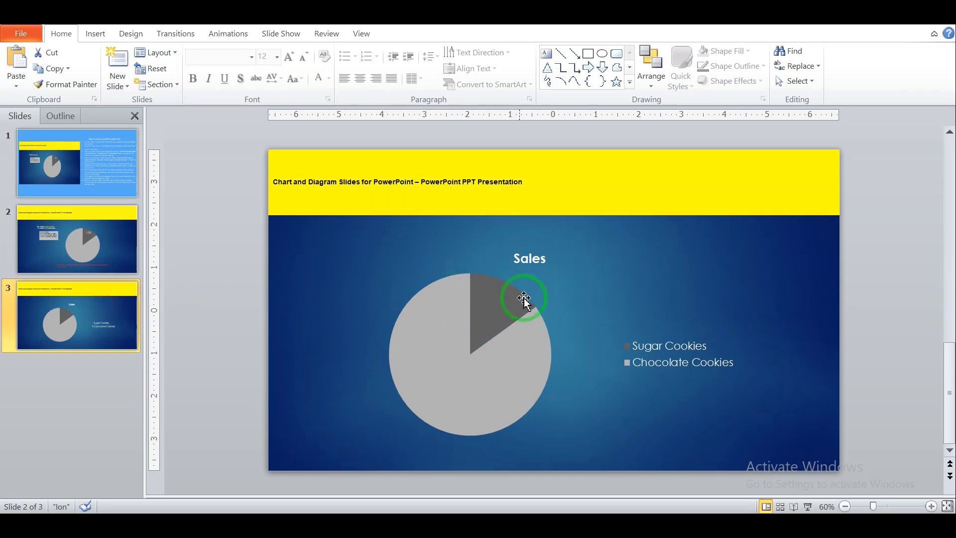
{"action": "right_click", "coordinate": [483, 299]}
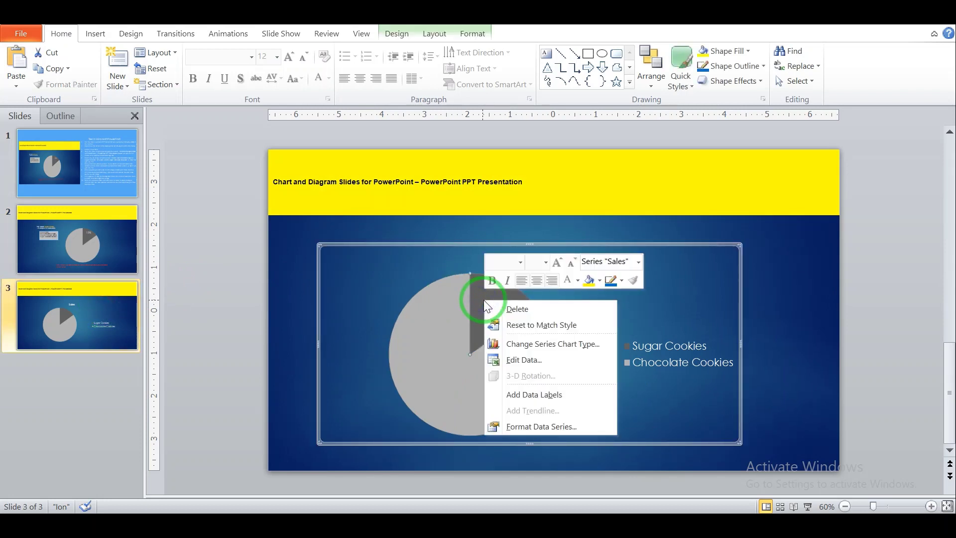
{"action": "left_click", "coordinate": [527, 393]}
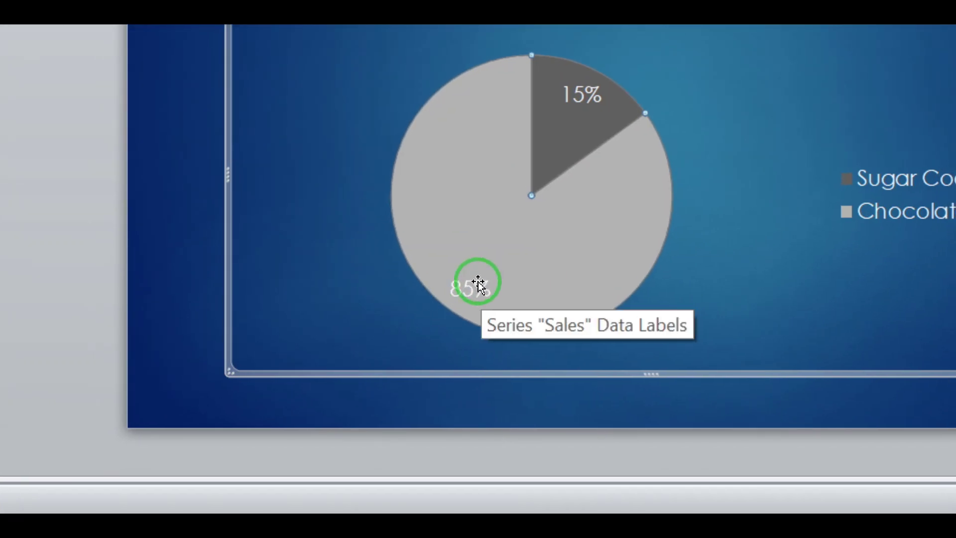
Step: Hide the value on the 85% label so only the 15% slice stays labelled
{"action": "right_click", "coordinate": [478, 284]}
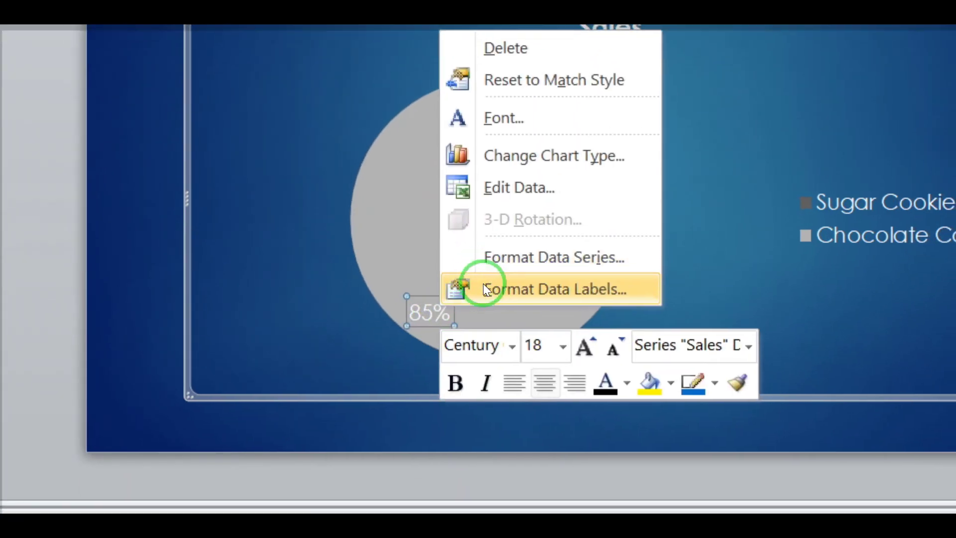
{"action": "left_click", "coordinate": [477, 295]}
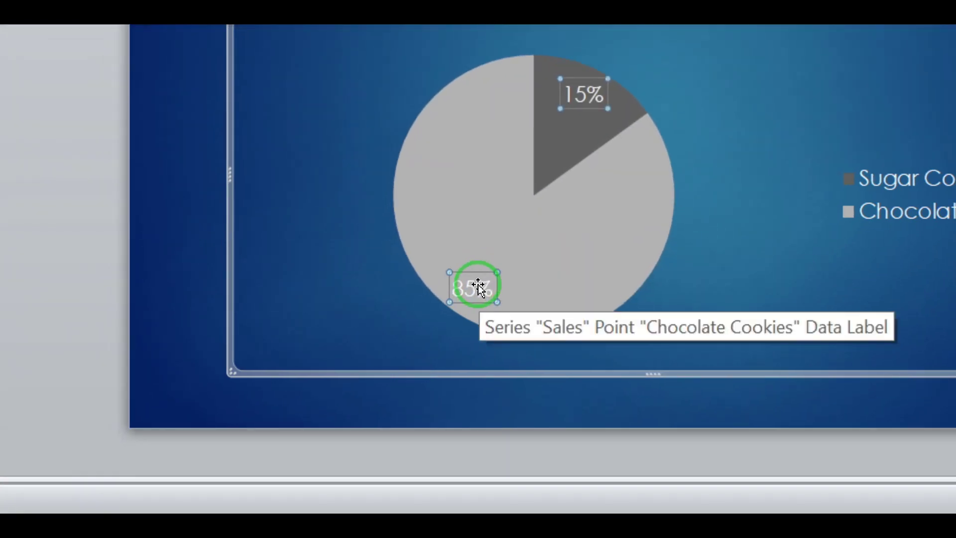
{"action": "double_click", "coordinate": [478, 284]}
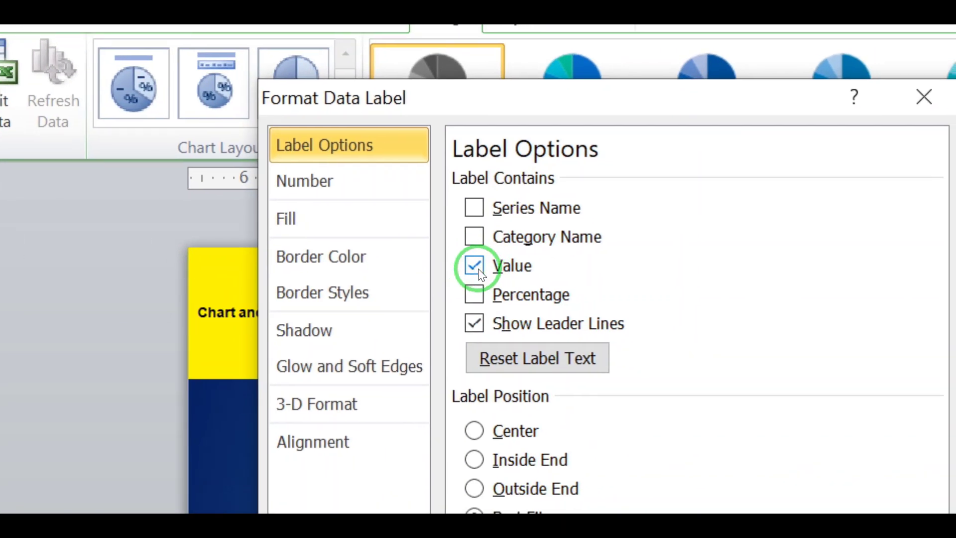
{"action": "left_click", "coordinate": [475, 268]}
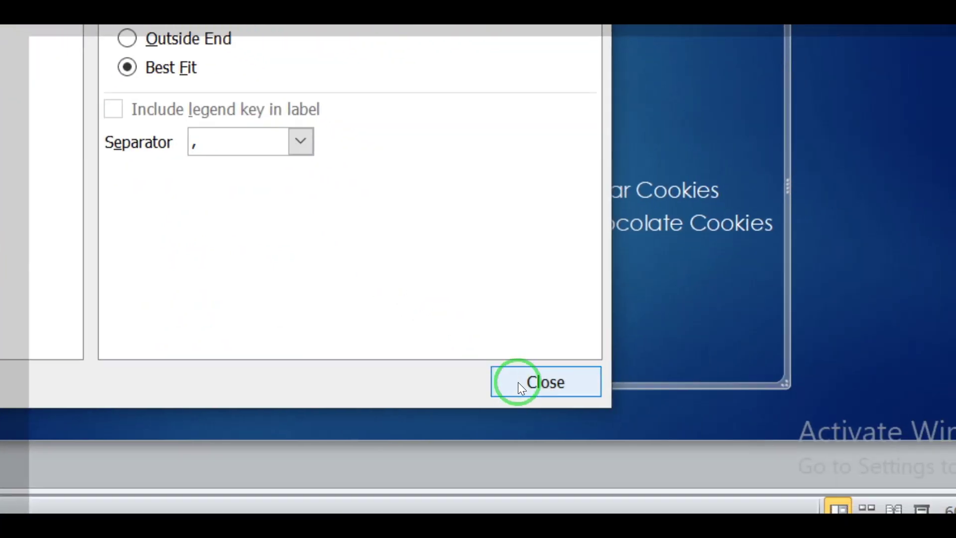
{"action": "left_click", "coordinate": [518, 382]}
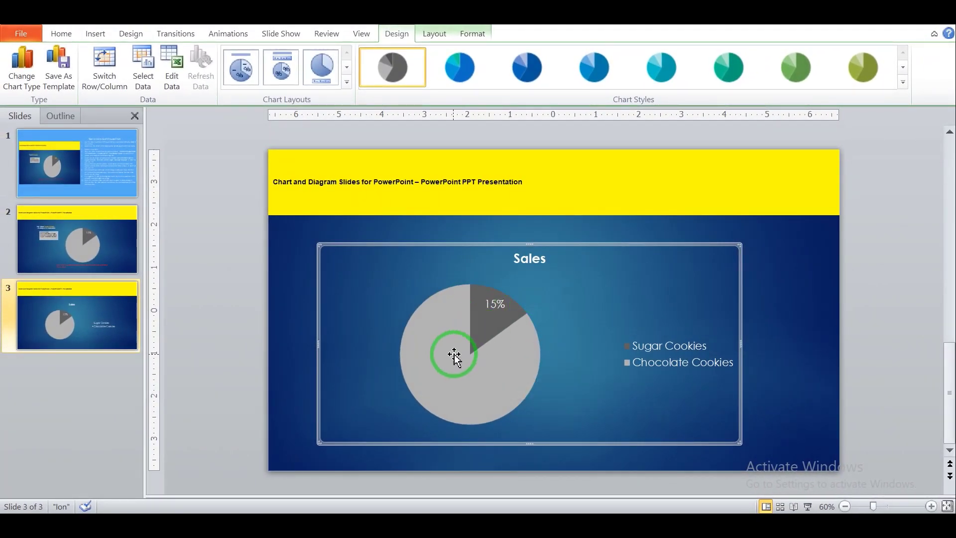
Step: Delete the legend and the Sales title from slide 3's pie chart, checking against slide 2
{"action": "left_click", "coordinate": [69, 237]}
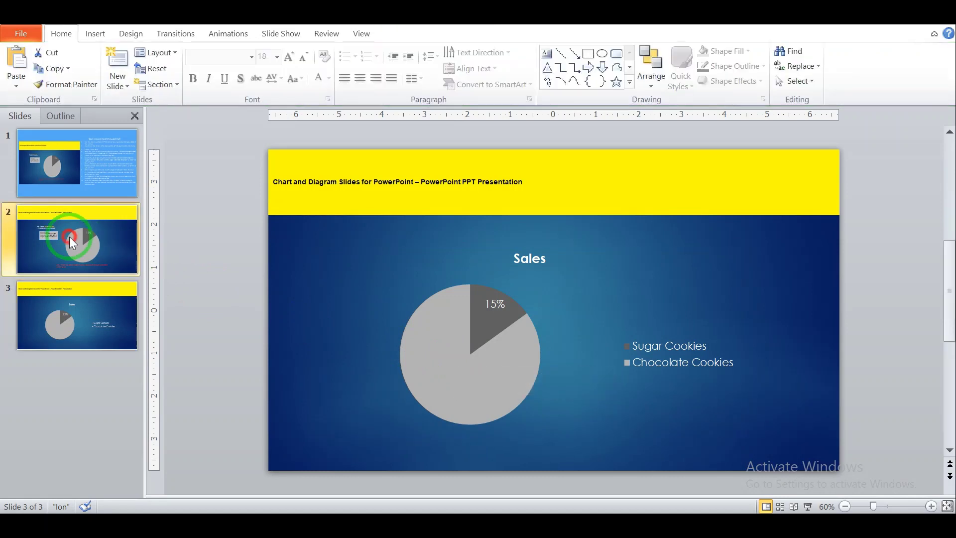
{"action": "left_click", "coordinate": [89, 334]}
{"action": "left_click", "coordinate": [658, 362]}
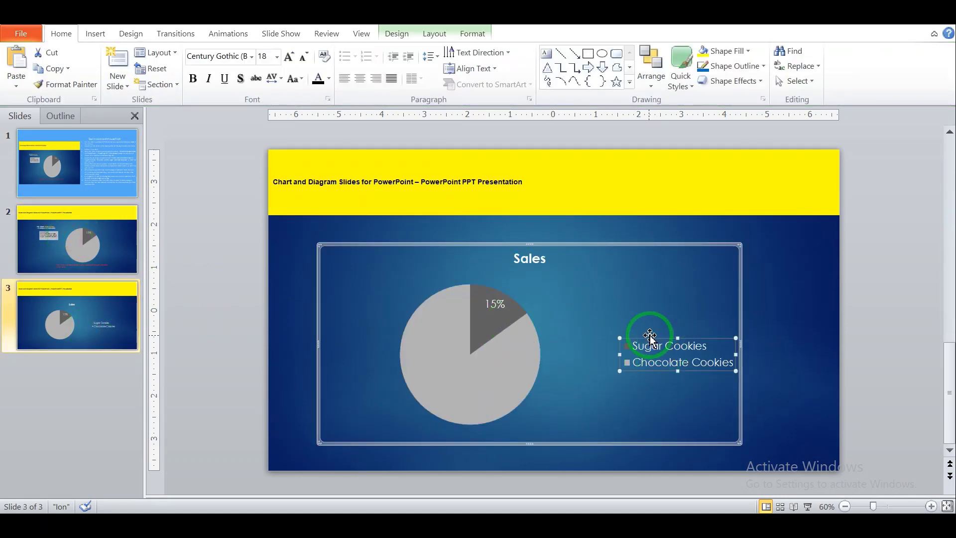
{"action": "key", "text": "Delete"}
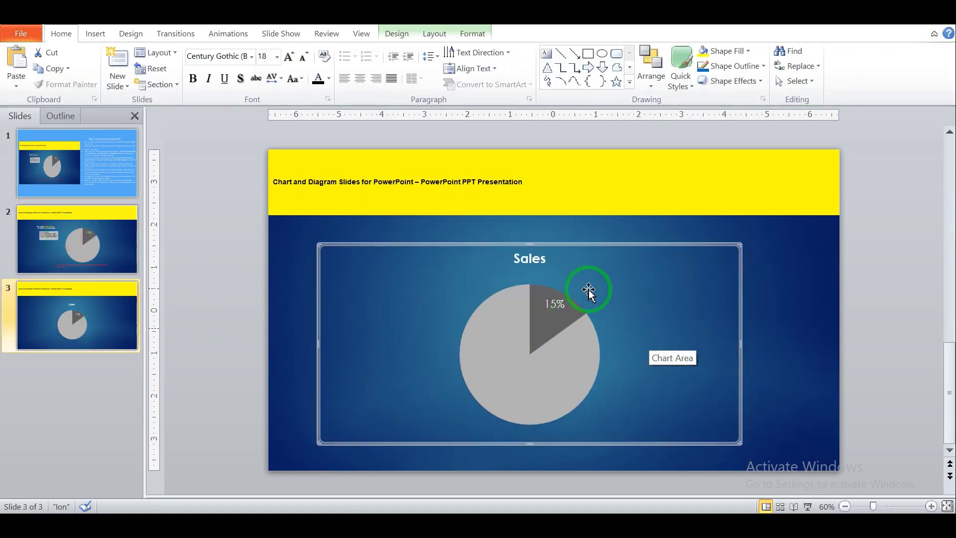
{"action": "key", "text": "Delete"}
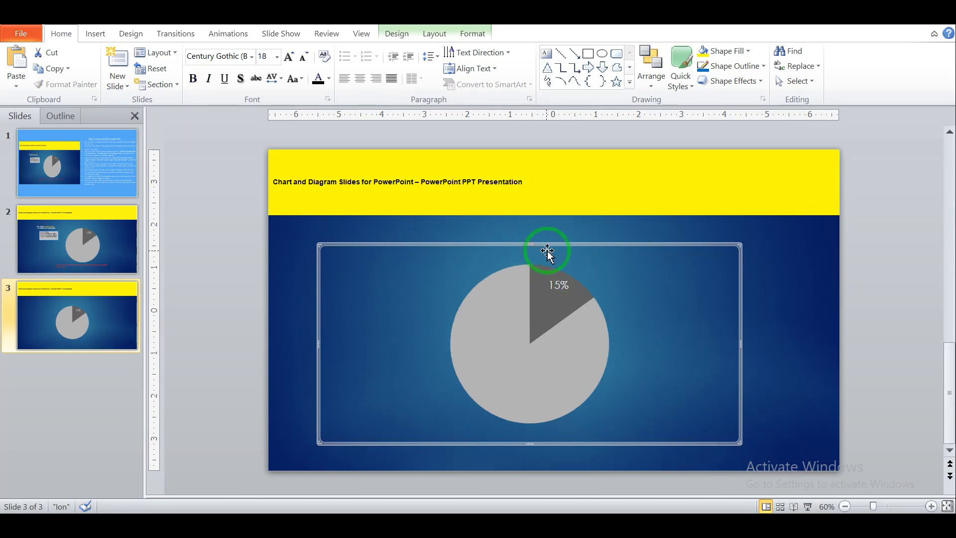
{"action": "left_click", "coordinate": [79, 236]}
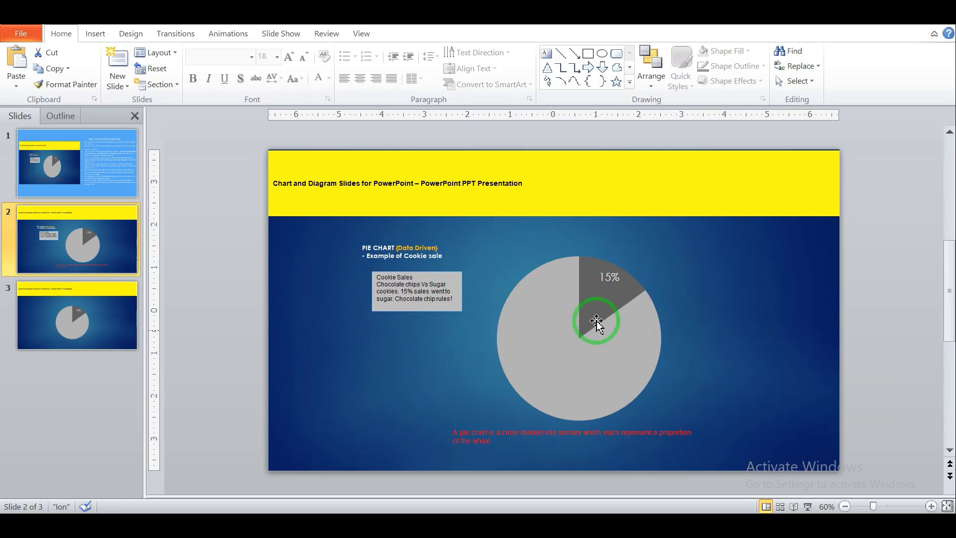
{"action": "left_click", "coordinate": [65, 298]}
{"action": "left_click", "coordinate": [476, 305]}
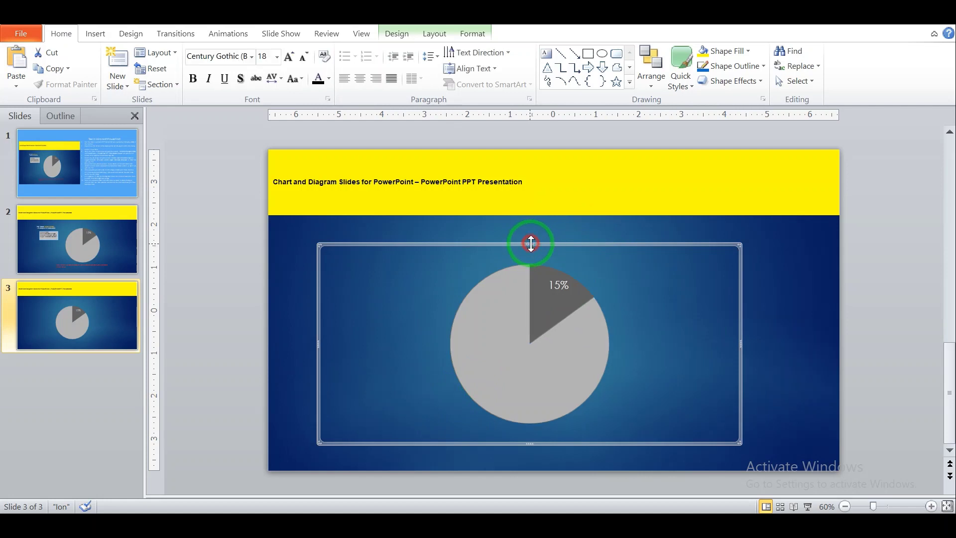
{"action": "left_click_drag", "start_coordinate": [531, 243], "coordinate": [535, 227]}
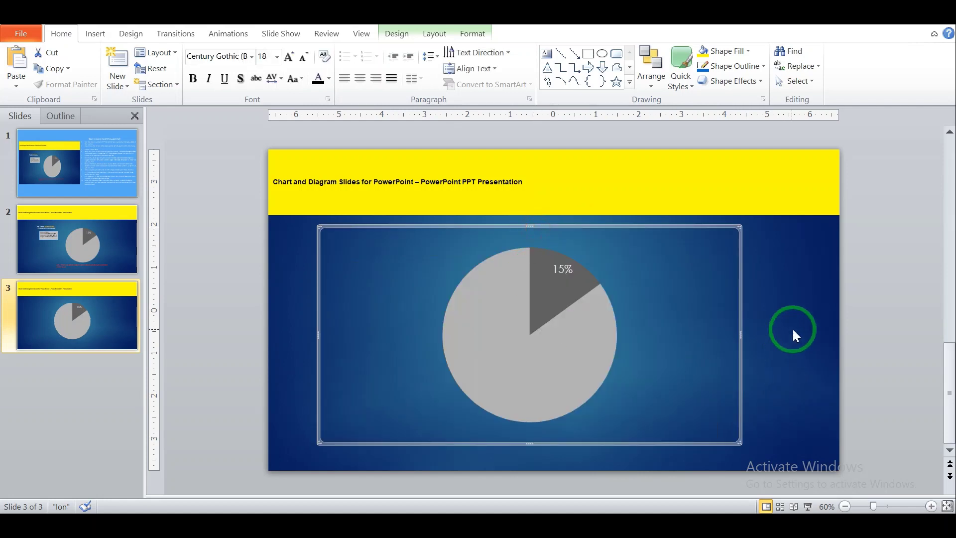
{"action": "left_click_drag", "start_coordinate": [527, 442], "coordinate": [526, 458]}
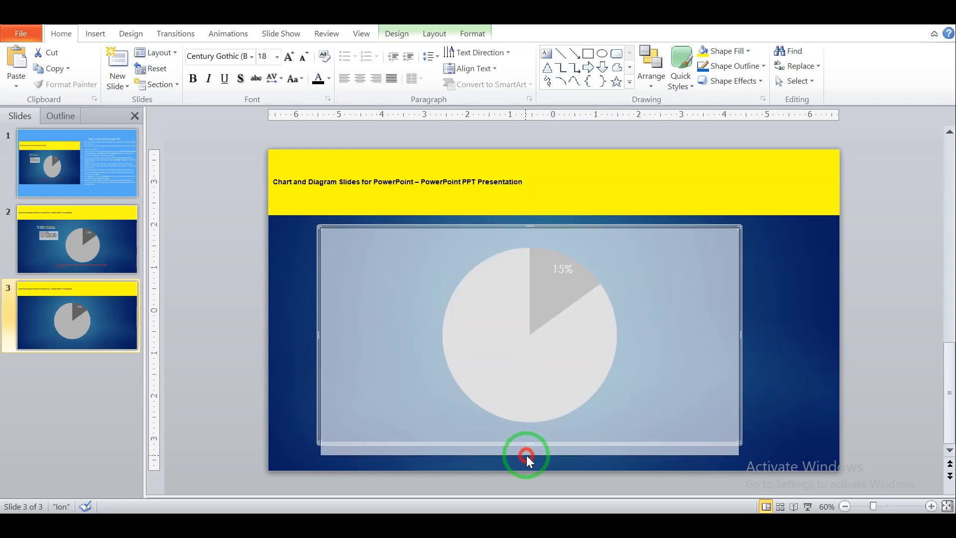
{"action": "left_click", "coordinate": [53, 253]}
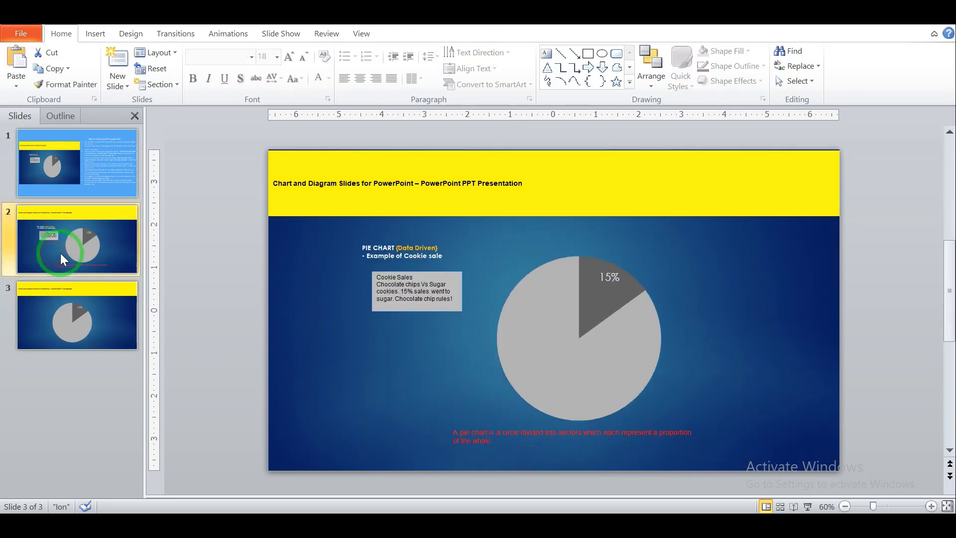
{"action": "left_click", "coordinate": [581, 323]}
{"action": "left_click", "coordinate": [102, 315]}
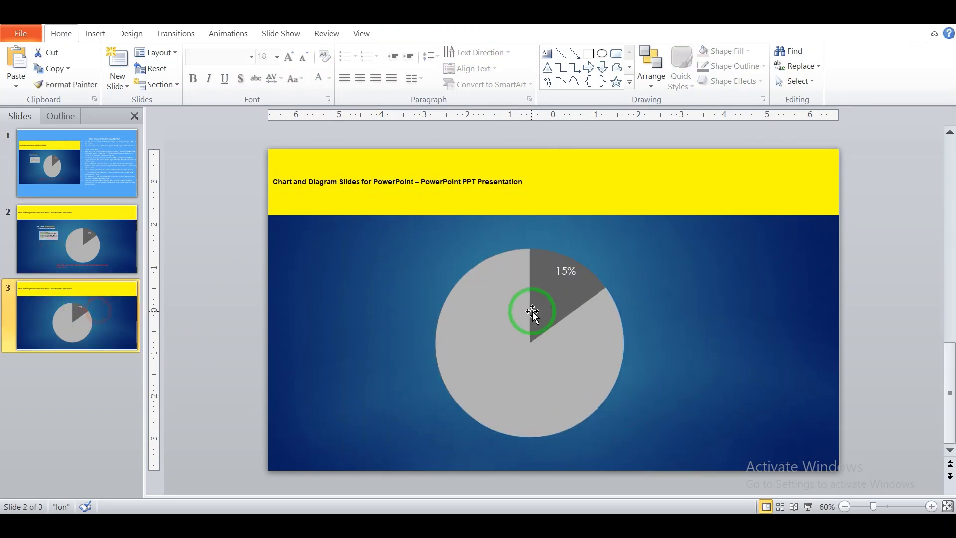
{"action": "left_click", "coordinate": [529, 312]}
{"action": "left_click_drag", "start_coordinate": [640, 225], "coordinate": [665, 229]}
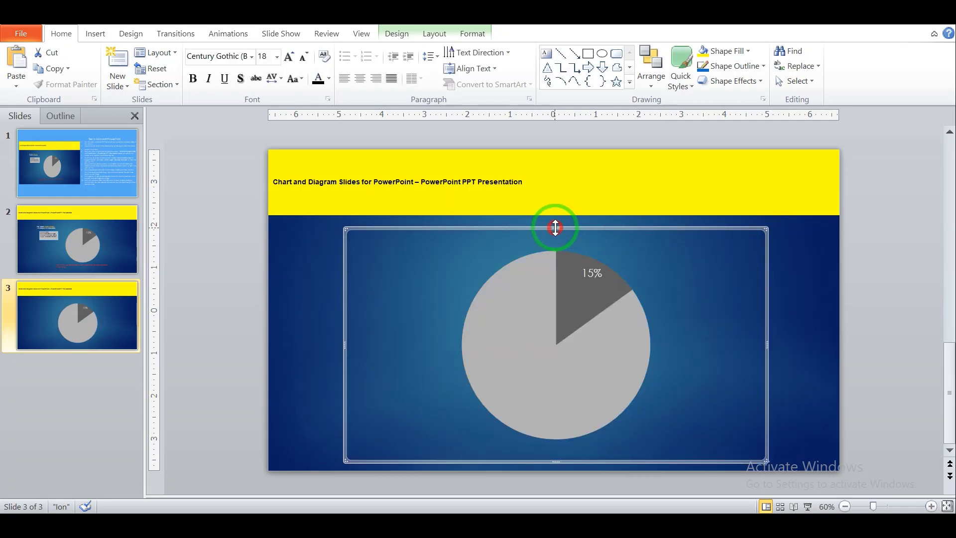
{"action": "left_click_drag", "start_coordinate": [555, 227], "coordinate": [556, 224]}
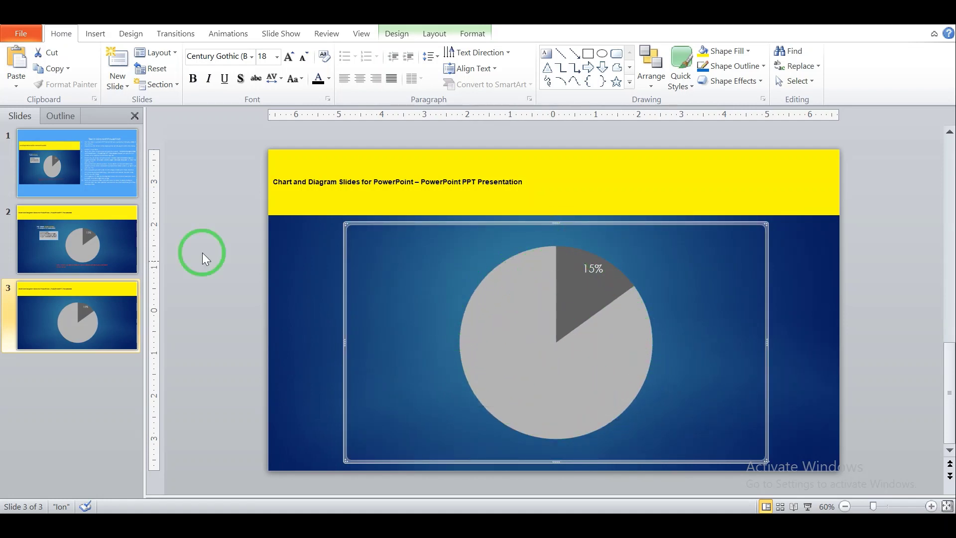
{"action": "left_click", "coordinate": [79, 240]}
{"action": "left_click", "coordinate": [471, 355]}
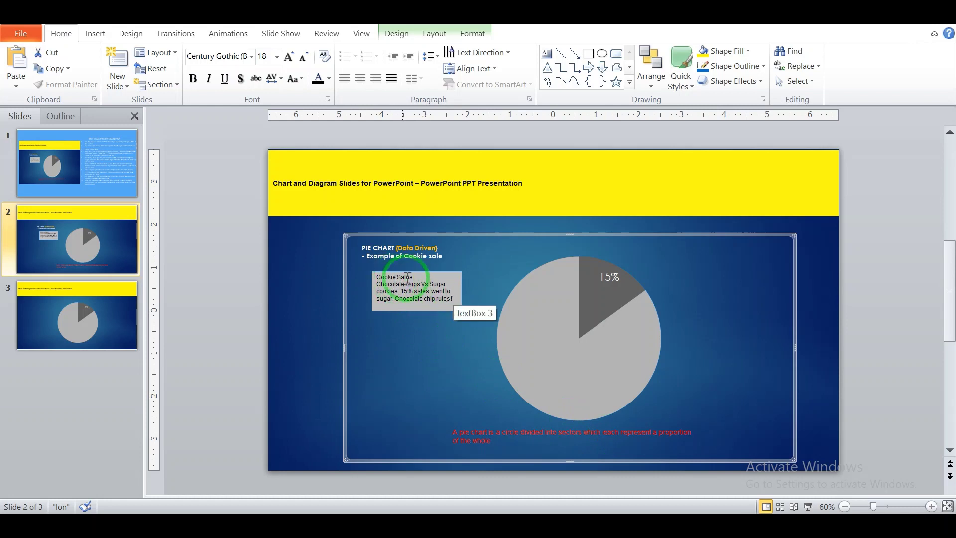
{"action": "left_click", "coordinate": [83, 246]}
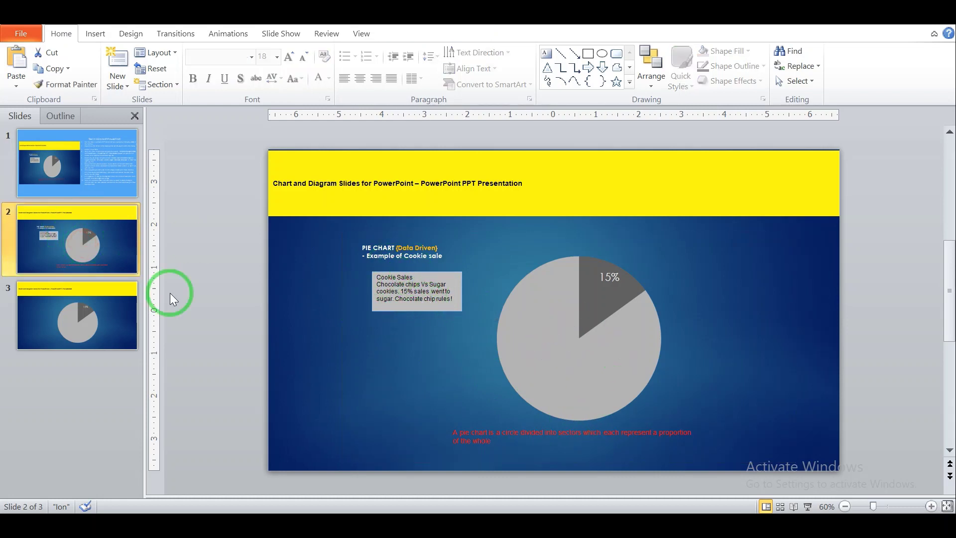
{"action": "left_click", "coordinate": [21, 304]}
Step: Select the plot area and drag its bottom-left corner inward to shrink slide 3's pie
{"action": "left_click", "coordinate": [579, 338]}
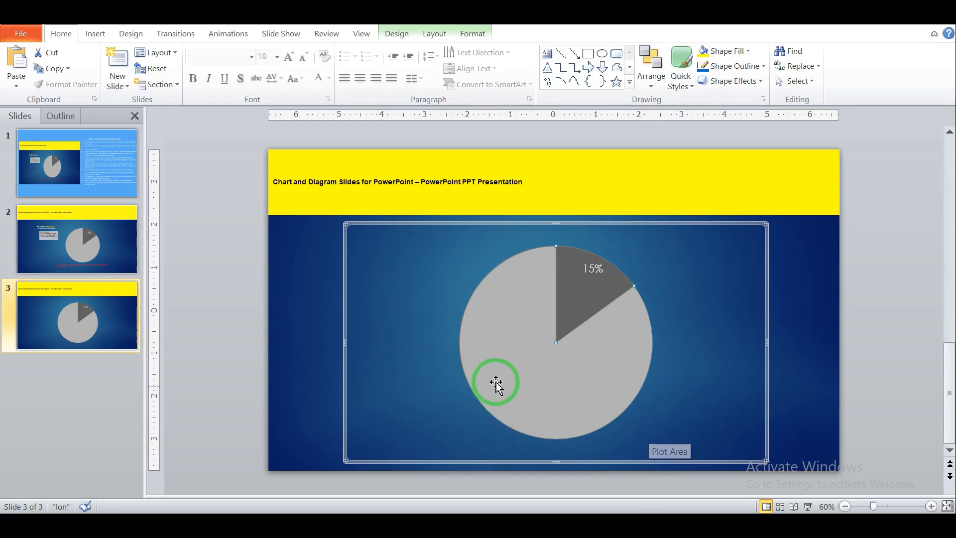
{"action": "left_click", "coordinate": [491, 413]}
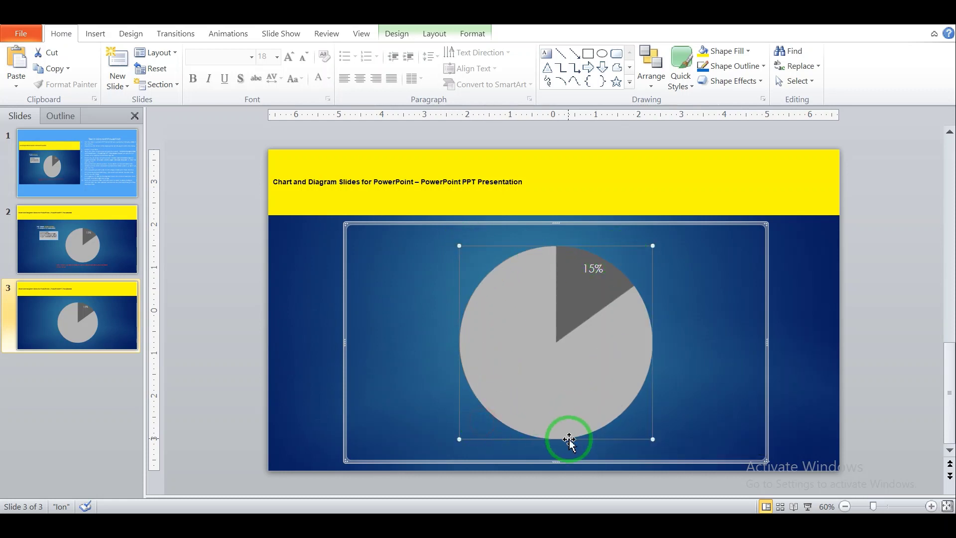
{"action": "left_click", "coordinate": [554, 452]}
{"action": "left_click", "coordinate": [560, 367]}
{"action": "left_click", "coordinate": [546, 297]}
{"action": "left_click", "coordinate": [505, 301]}
{"action": "left_click", "coordinate": [510, 345]}
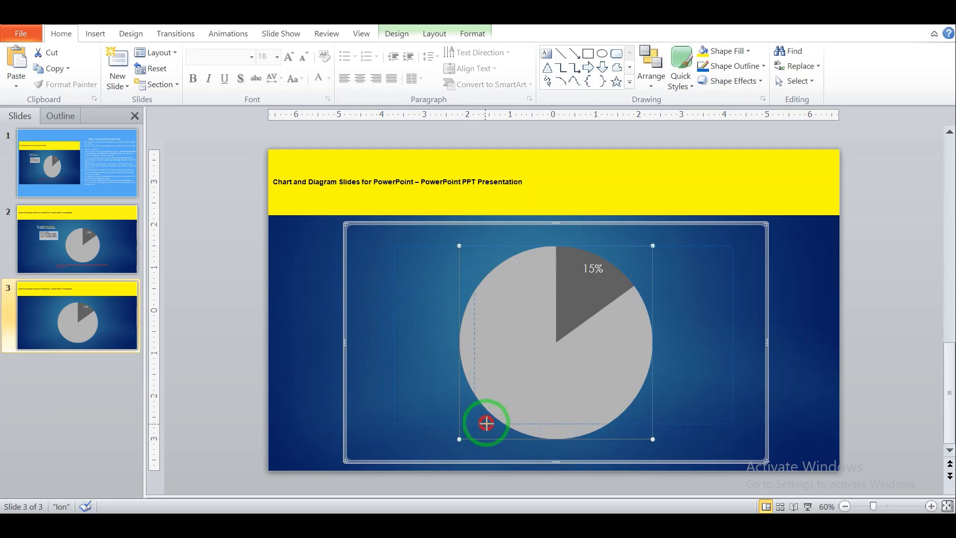
{"action": "left_click_drag", "start_coordinate": [488, 422], "coordinate": [494, 406]}
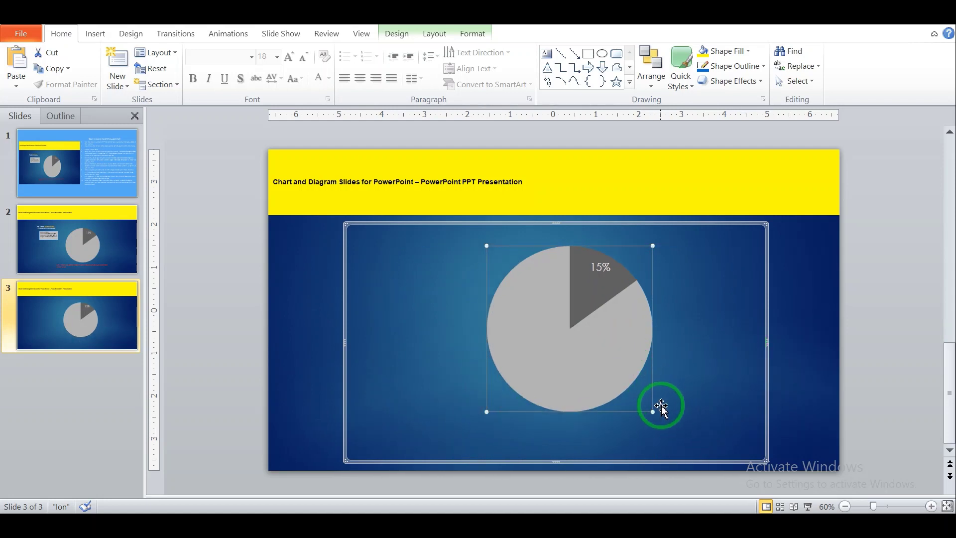
{"action": "left_click", "coordinate": [588, 271]}
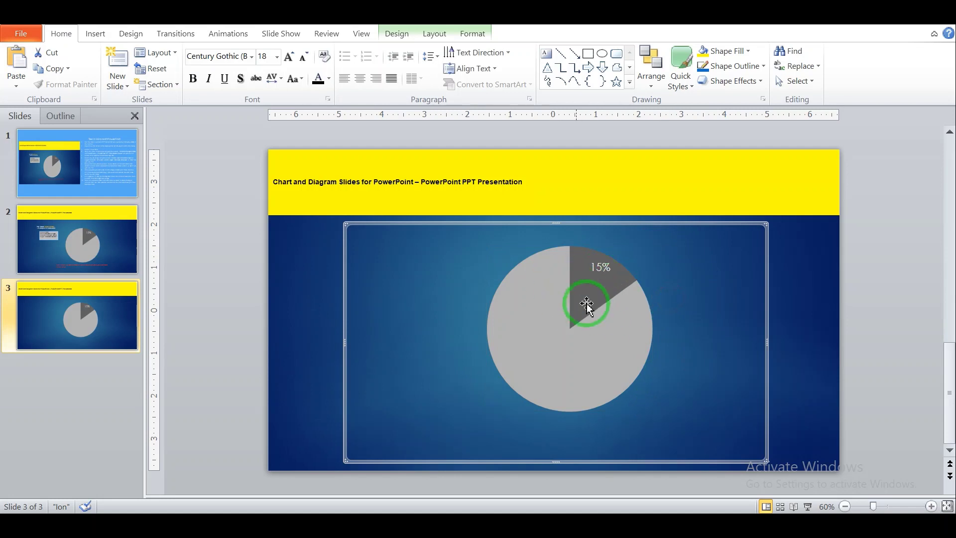
Step: Flip between slides 2 and 3 to compare the pie sizes, then go to slide 1
{"action": "left_click", "coordinate": [95, 230]}
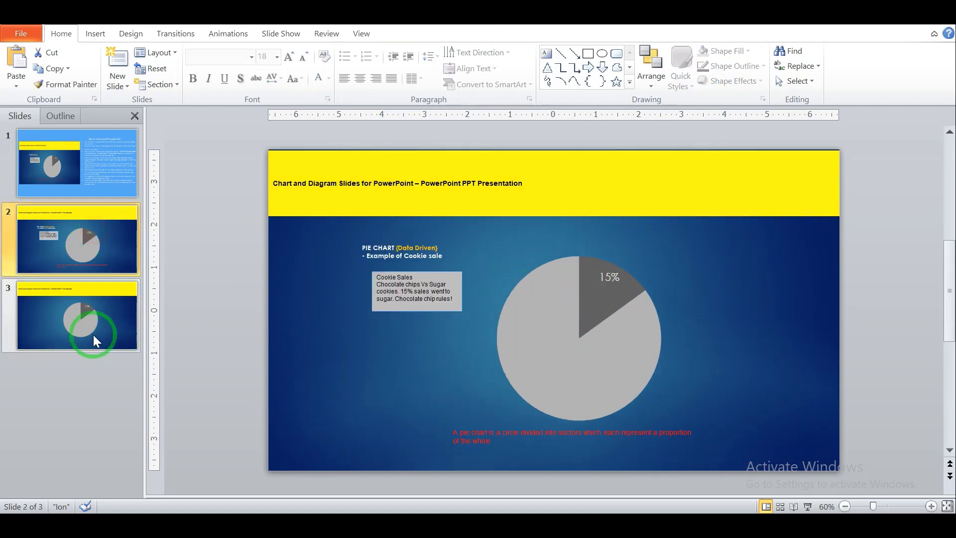
{"action": "left_click", "coordinate": [98, 311]}
{"action": "left_click", "coordinate": [58, 244]}
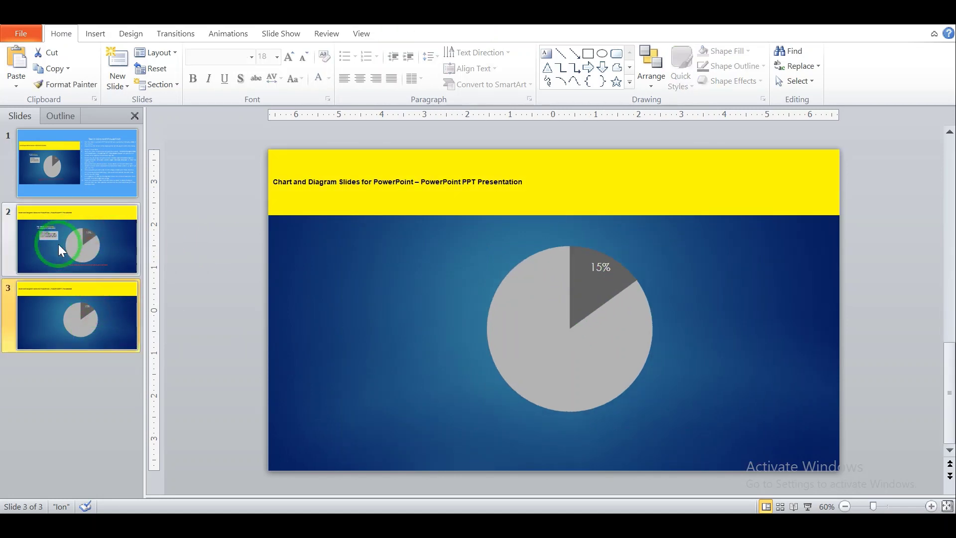
{"action": "left_click", "coordinate": [89, 309]}
{"action": "left_click", "coordinate": [97, 226]}
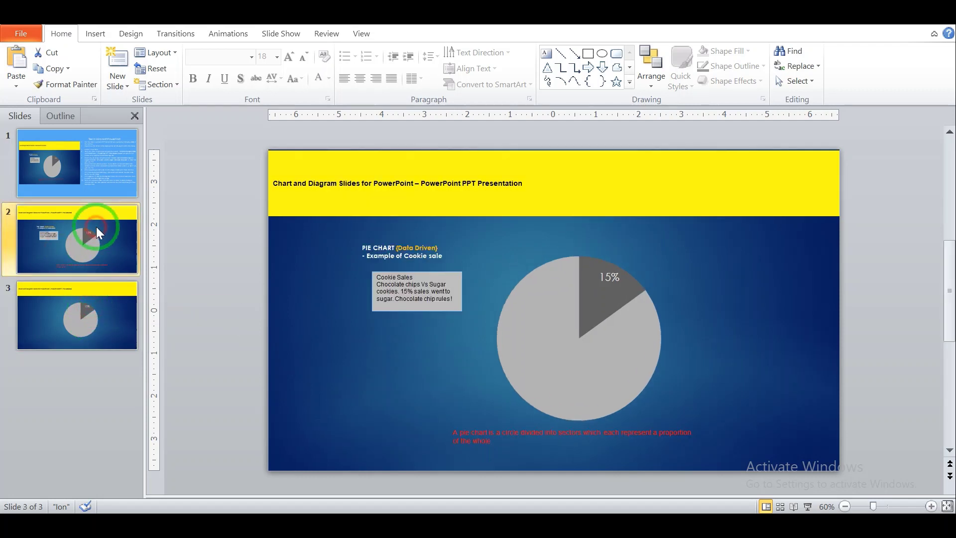
{"action": "left_click", "coordinate": [90, 304]}
{"action": "left_click", "coordinate": [541, 326]}
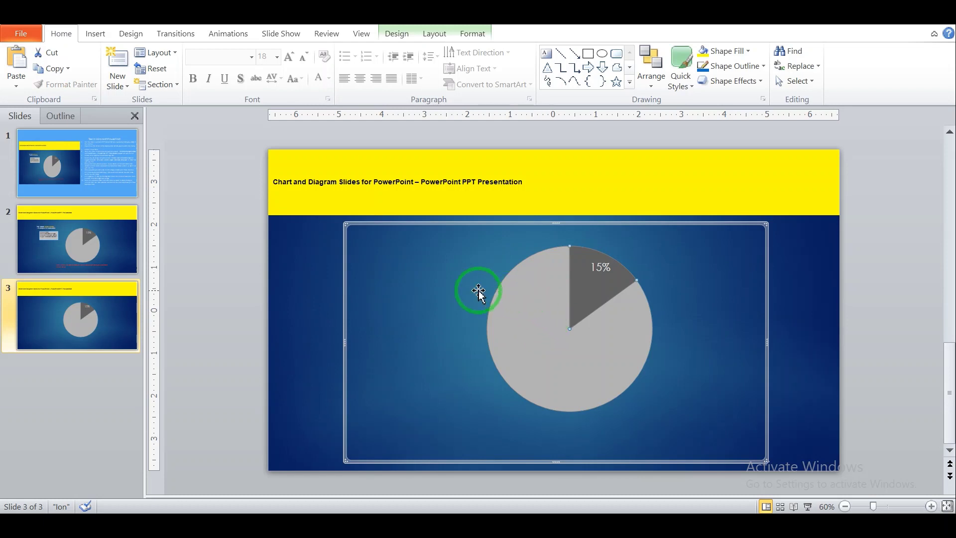
{"action": "left_click", "coordinate": [599, 315]}
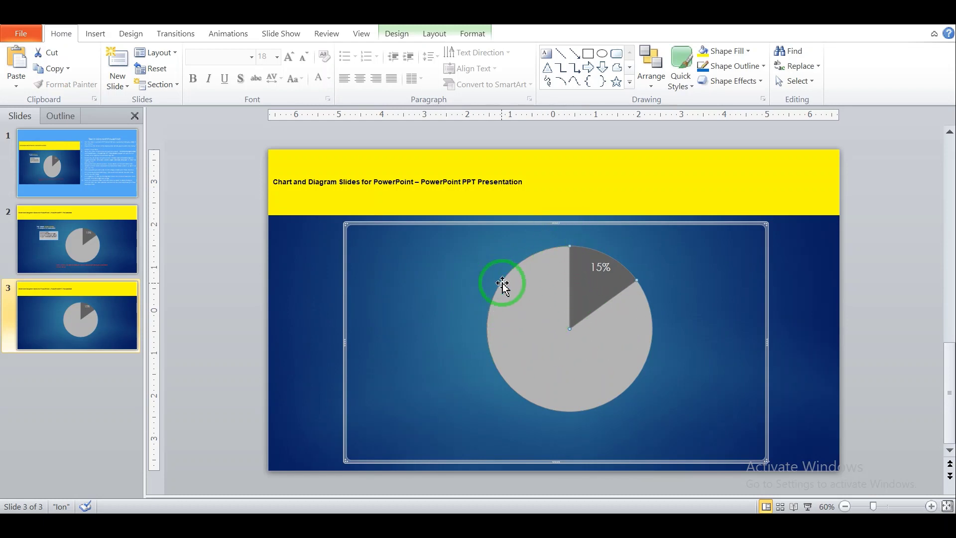
{"action": "left_click", "coordinate": [58, 238]}
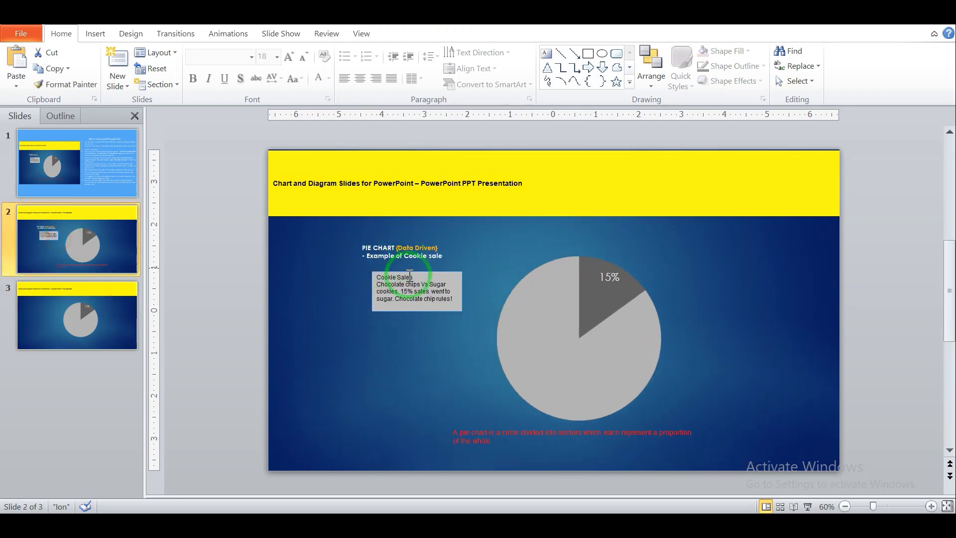
Step: Select the 'Cookie Sales … Chocolate chip rules' sentence in slide 1's instructions for copying
{"action": "left_click", "coordinate": [39, 174]}
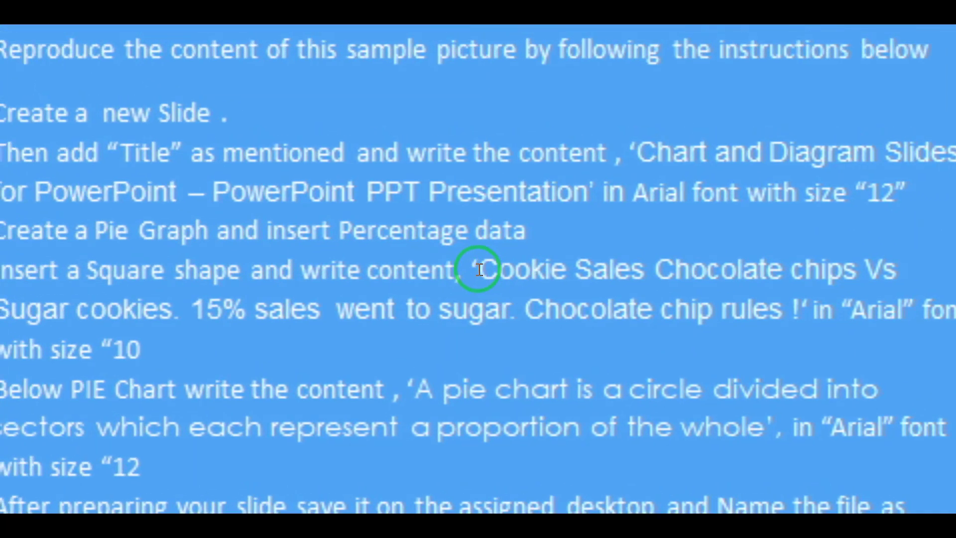
{"action": "left_click_drag", "start_coordinate": [480, 270], "coordinate": [559, 281]}
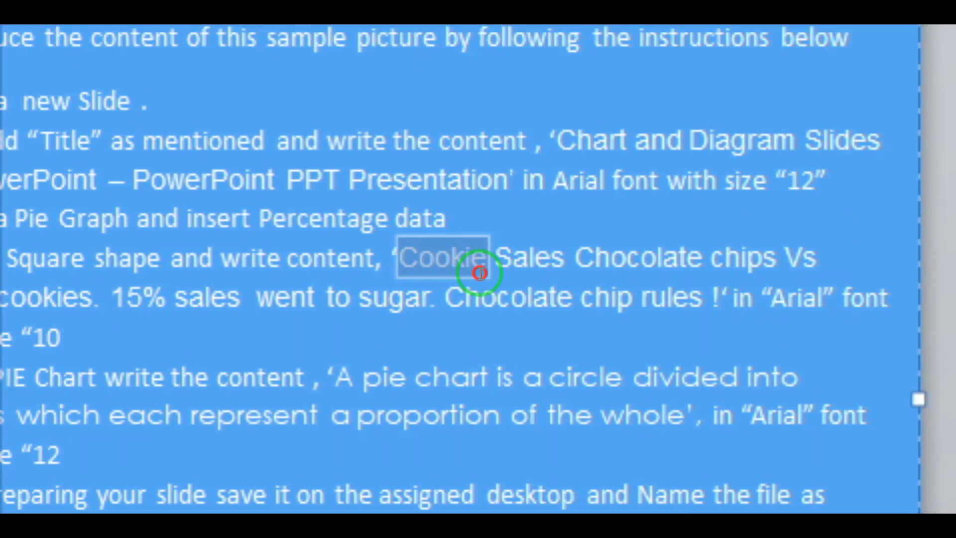
{"action": "left_click_drag", "start_coordinate": [480, 272], "coordinate": [678, 297]}
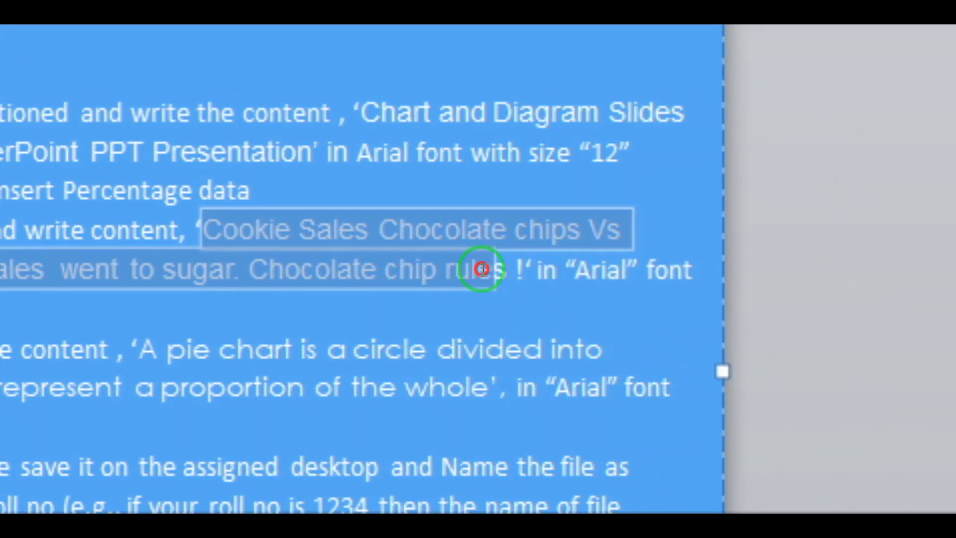
{"action": "left_click_drag", "start_coordinate": [481, 269], "coordinate": [507, 271]}
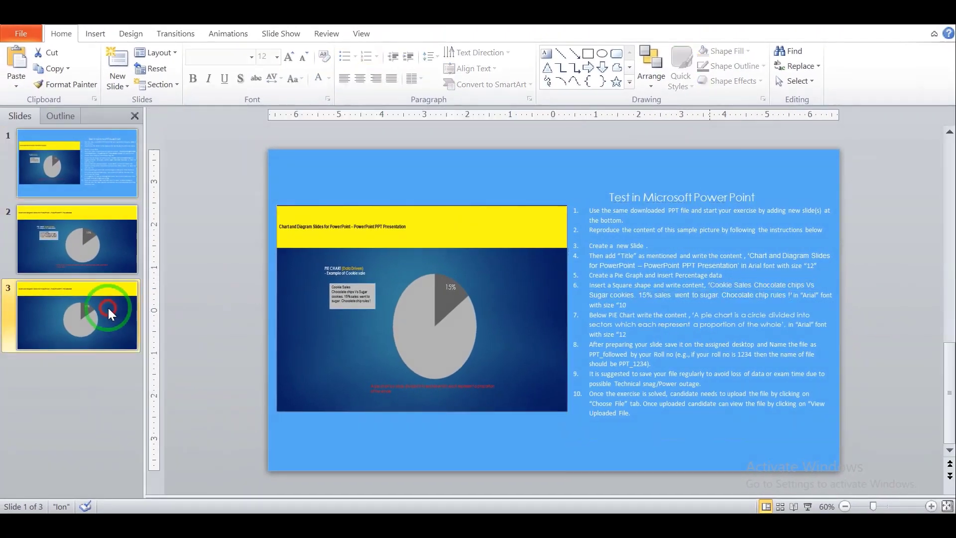
Step: Paste the Cookie Sales sentence into a new text box left of the pie on slide 3
{"action": "left_click", "coordinate": [107, 309]}
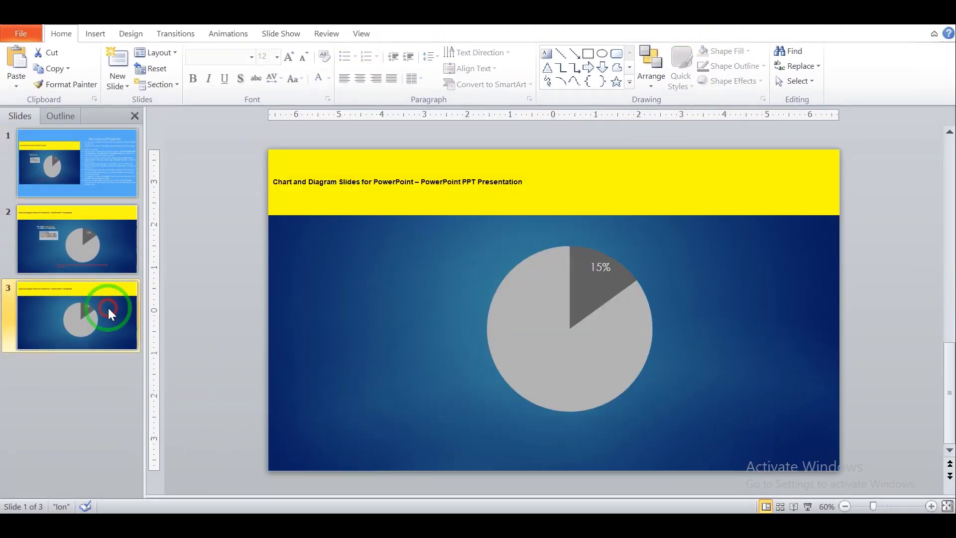
{"action": "left_click", "coordinate": [130, 34]}
{"action": "left_click", "coordinate": [85, 35]}
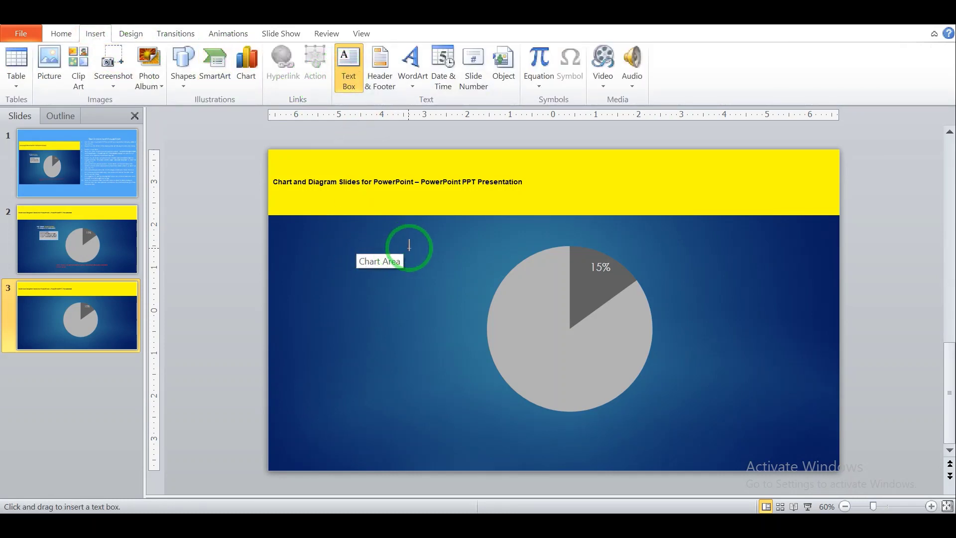
{"action": "left_click", "coordinate": [395, 265]}
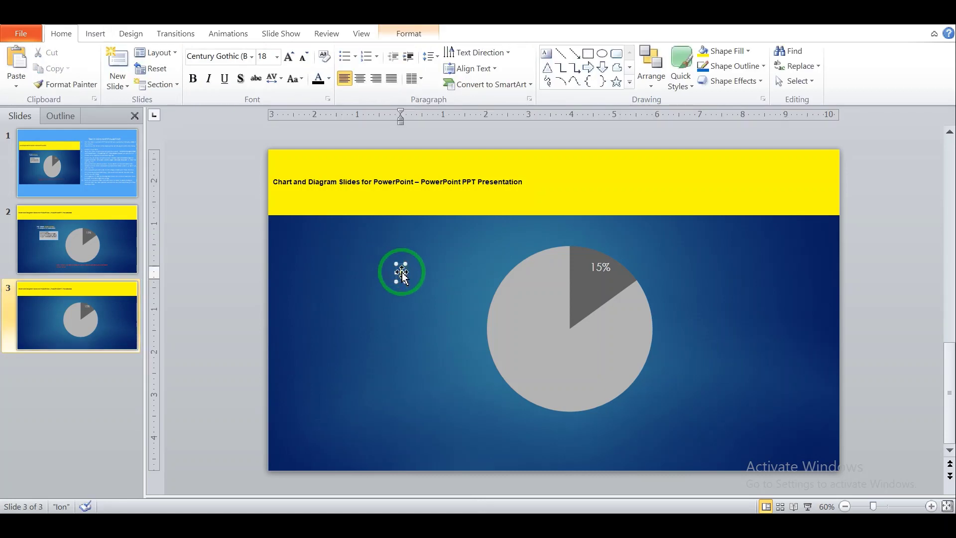
{"action": "type", "text": "Cookie Sales Chocolate chips Vs Sugar cookies. 15% sales  went to sugar. Chocolate chip rules !"}
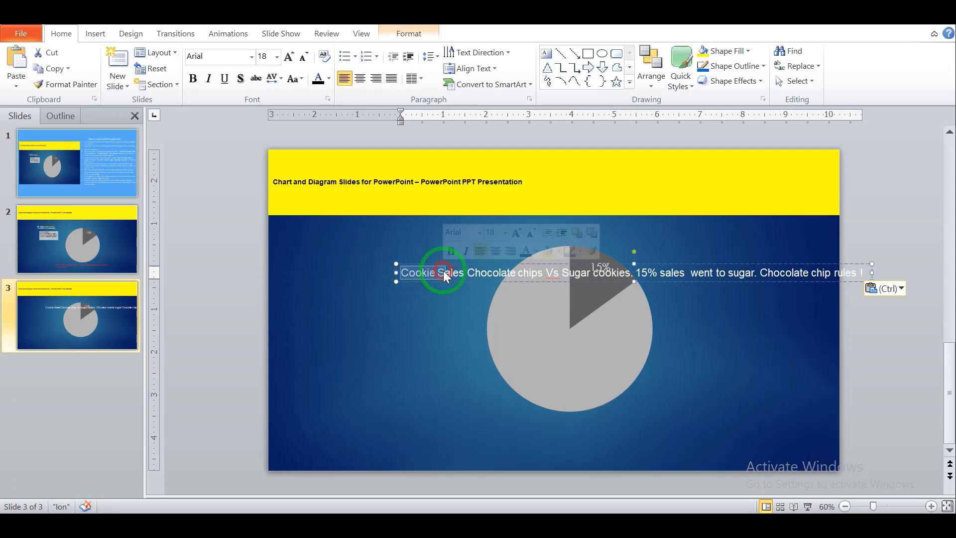
Step: Shrink the Cookie Sales text to 10 point, narrow it to four lines, and move it up-left
{"action": "key", "text": "ctrl+a"}
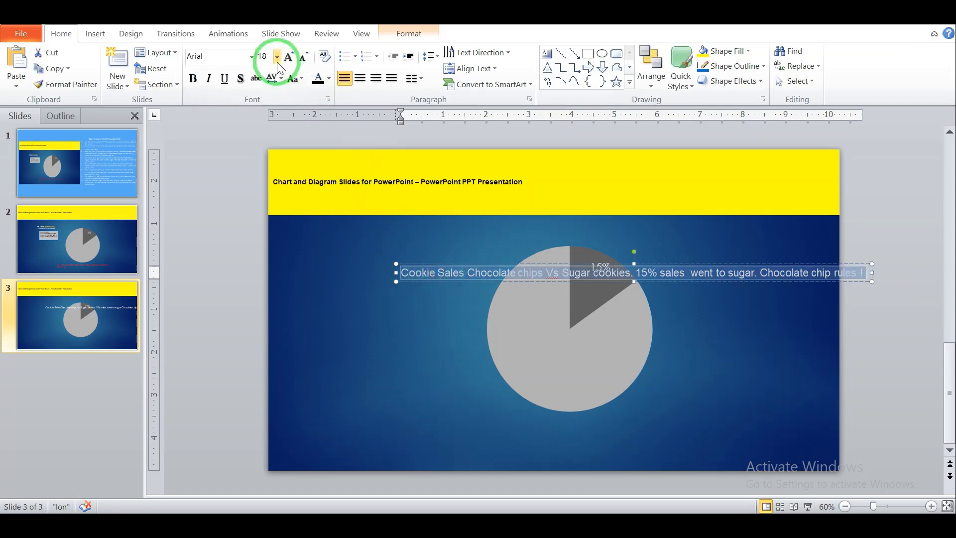
{"action": "left_click", "coordinate": [302, 57]}
{"action": "left_click", "coordinate": [300, 56]}
{"action": "left_click", "coordinate": [300, 56]}
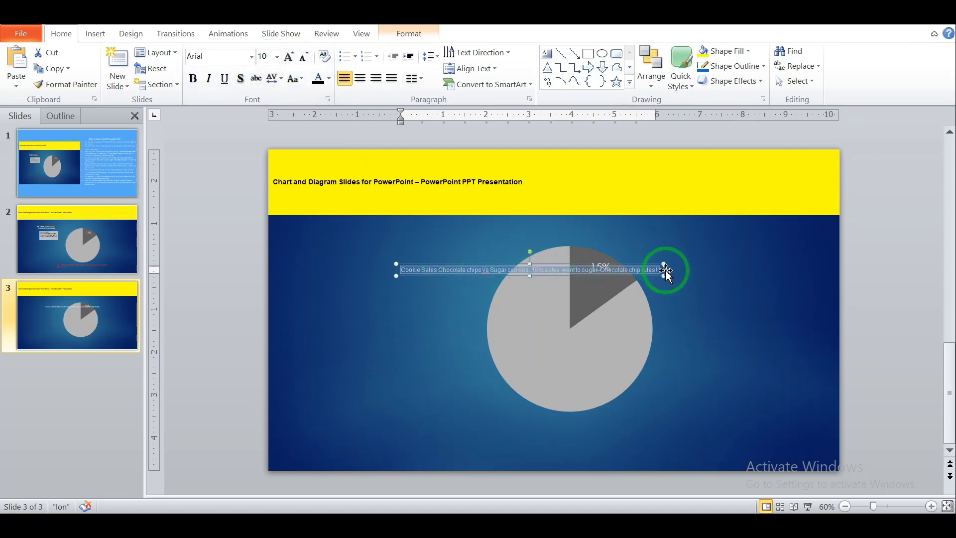
{"action": "left_click_drag", "start_coordinate": [663, 276], "coordinate": [473, 304]}
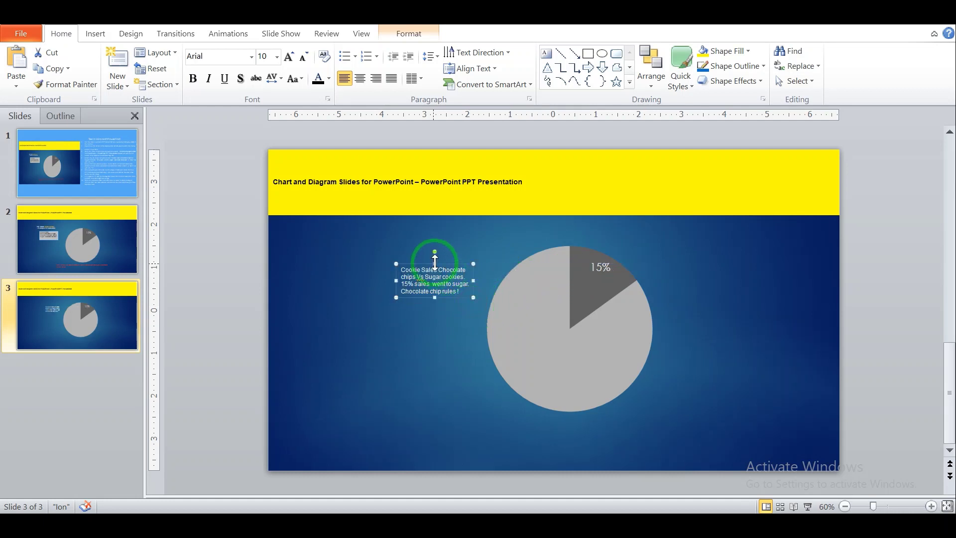
{"action": "mouse_move", "coordinate": [450, 266]}
{"action": "left_mouse_down"}
{"action": "mouse_move", "coordinate": [437, 248]}
{"action": "mouse_move", "coordinate": [402, 270]}
{"action": "left_mouse_up"}
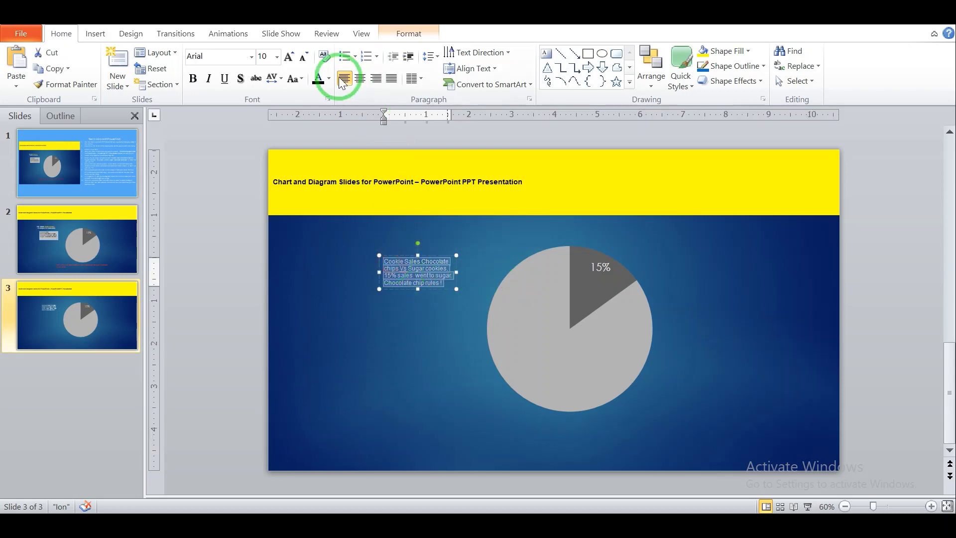
Step: Compare slide 3's Cookie Sales box with the sample box on slide 2
{"action": "left_click", "coordinate": [487, 262]}
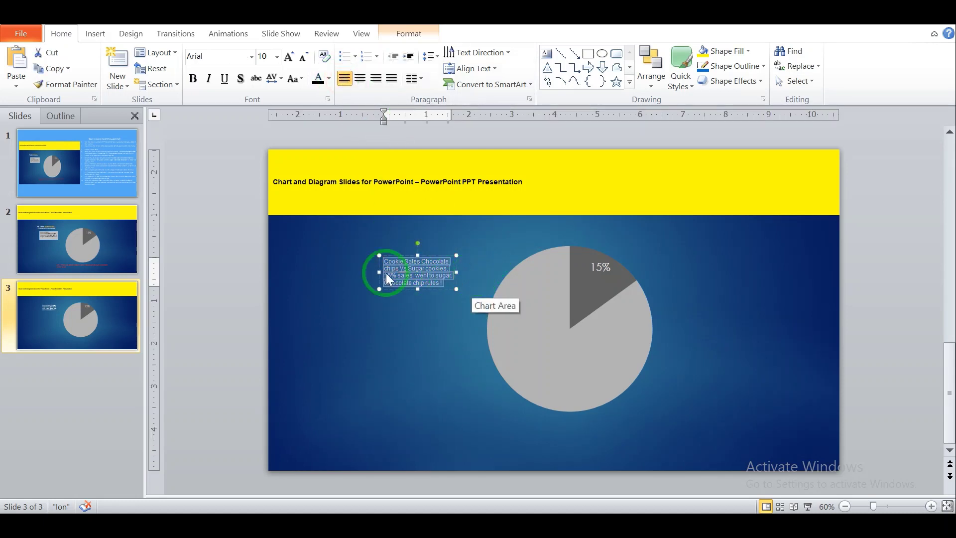
{"action": "left_click", "coordinate": [89, 249]}
{"action": "left_click", "coordinate": [101, 303]}
{"action": "left_click", "coordinate": [423, 260]}
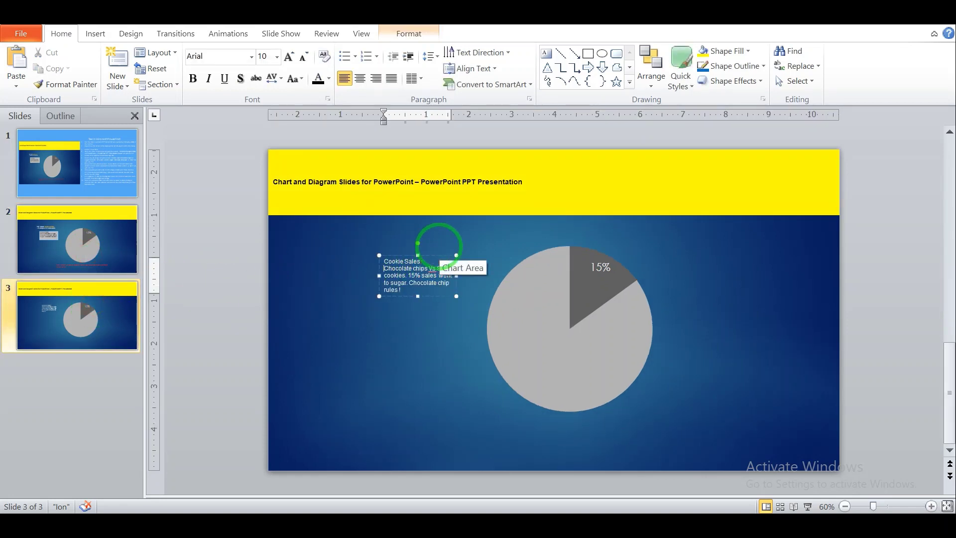
{"action": "left_click", "coordinate": [71, 234]}
{"action": "left_click", "coordinate": [371, 272]}
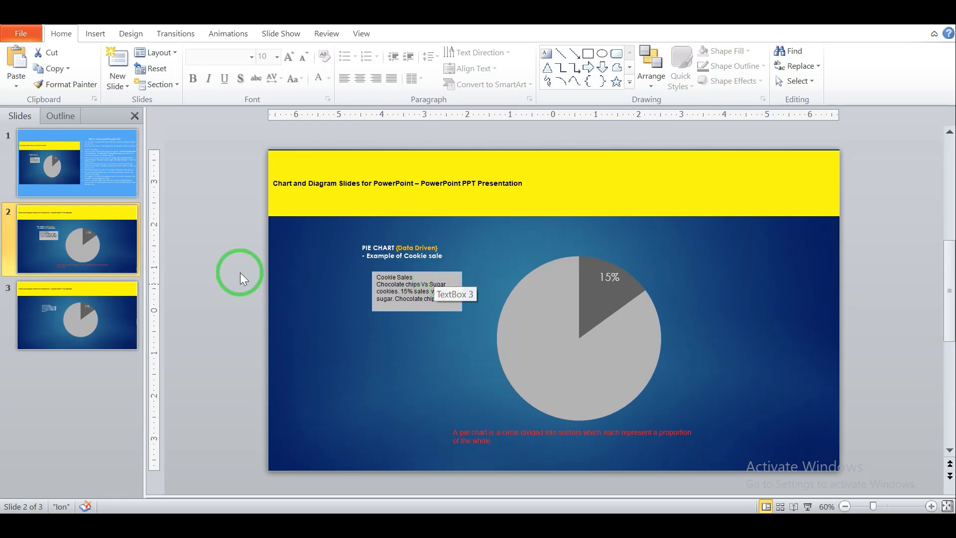
{"action": "left_click", "coordinate": [92, 299]}
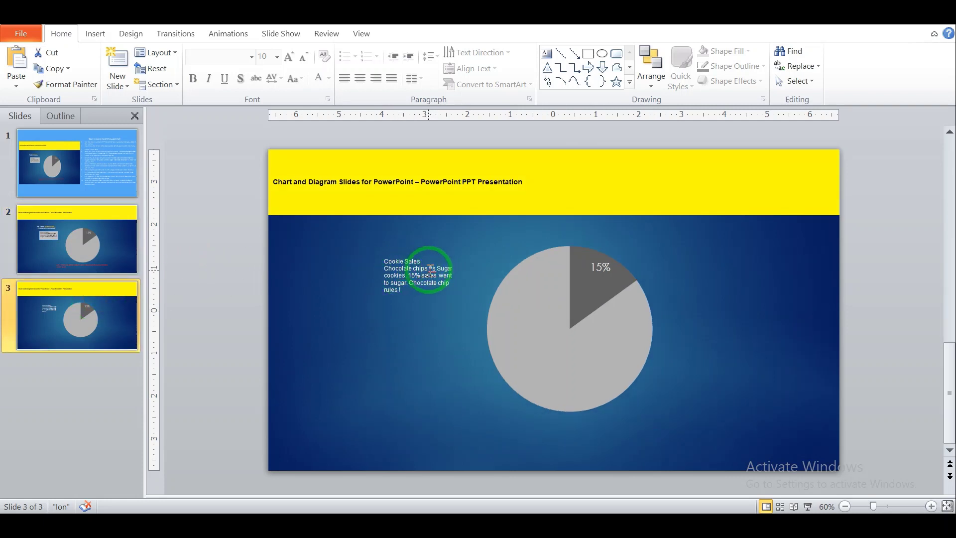
{"action": "left_click", "coordinate": [97, 262]}
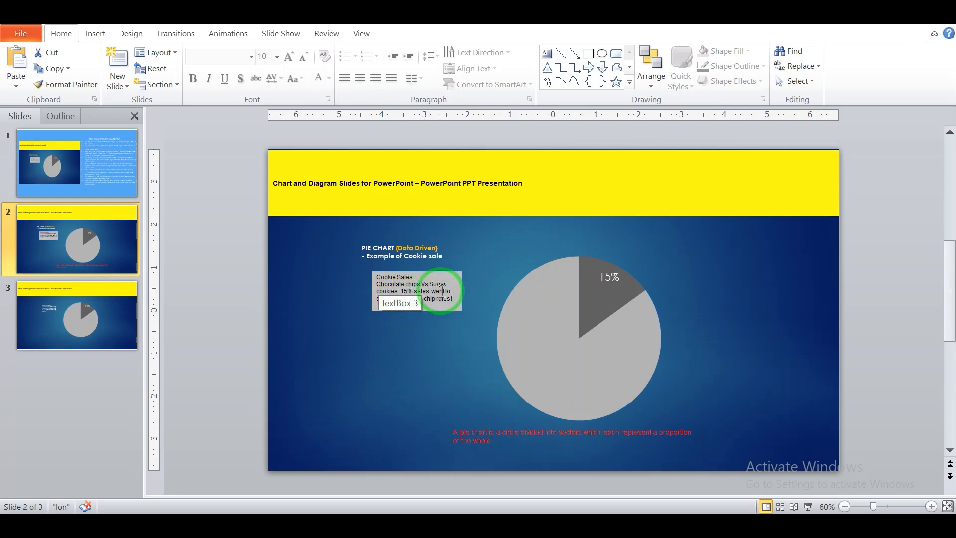
{"action": "left_click", "coordinate": [95, 299]}
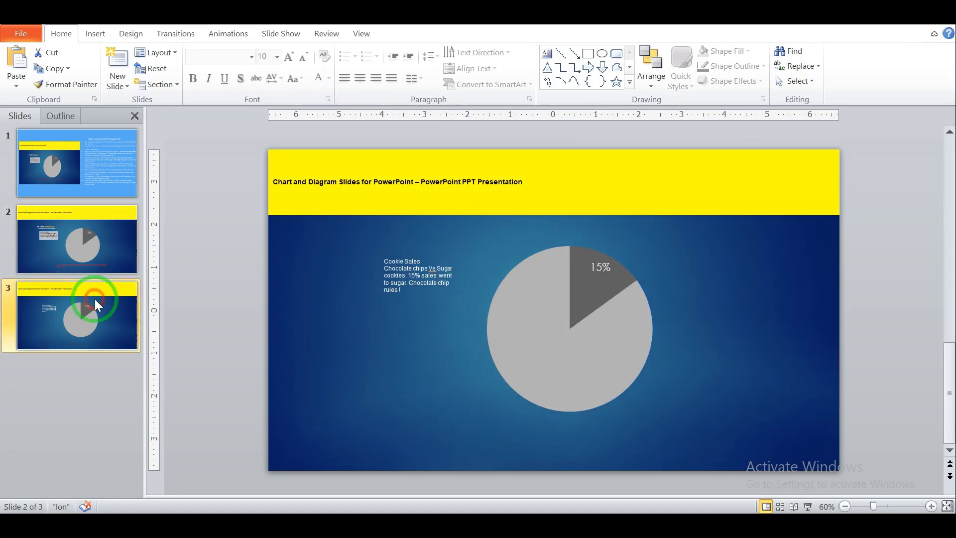
Step: Widen the Cookie Sales box slightly by its right edge so the text rewraps like the sample
{"action": "left_click", "coordinate": [453, 275]}
{"action": "double_click", "coordinate": [453, 275]}
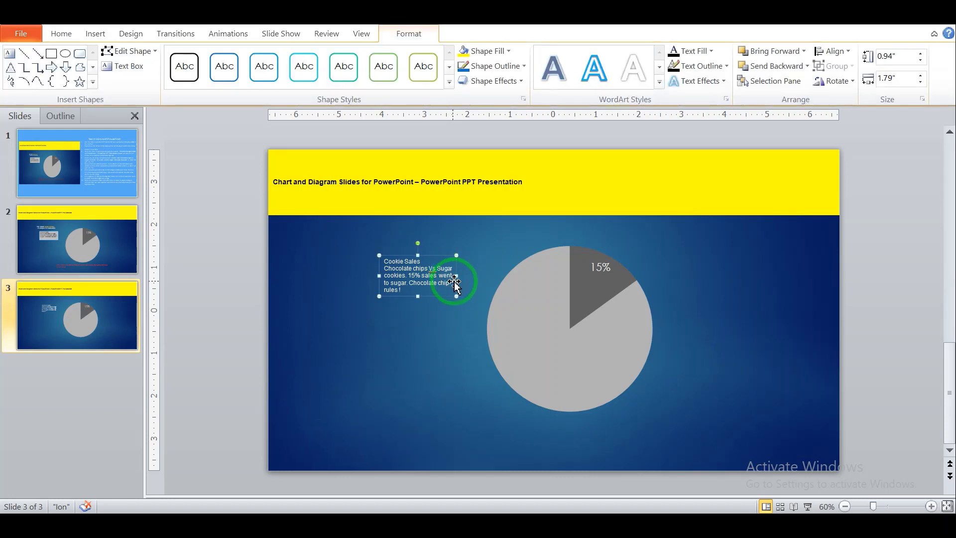
{"action": "left_click", "coordinate": [450, 278]}
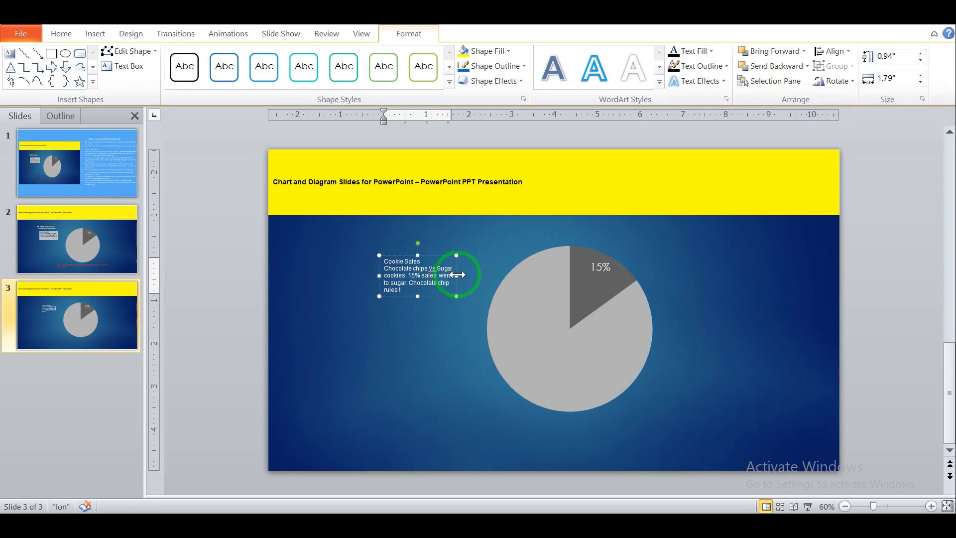
{"action": "left_click_drag", "start_coordinate": [457, 275], "coordinate": [462, 277]}
{"action": "left_click", "coordinate": [85, 254]}
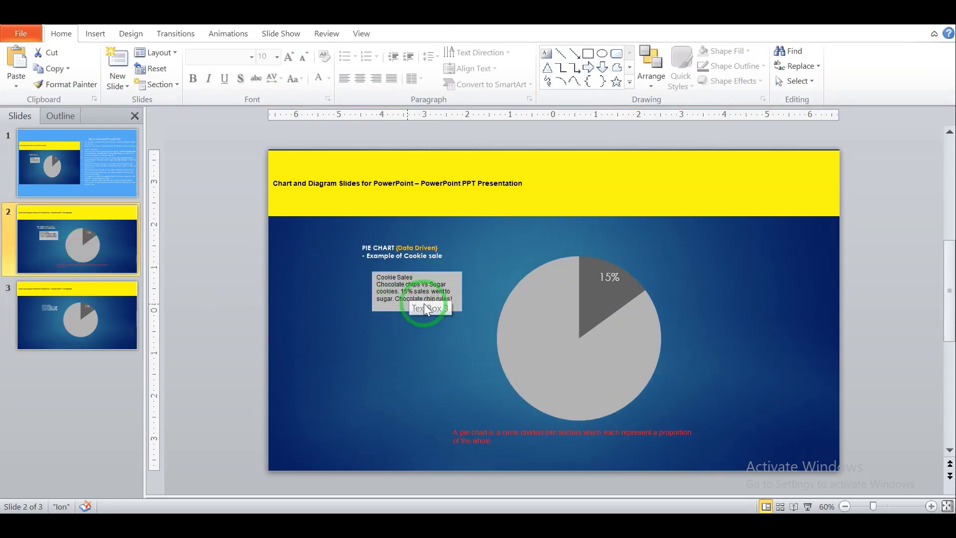
{"action": "left_click", "coordinate": [103, 309]}
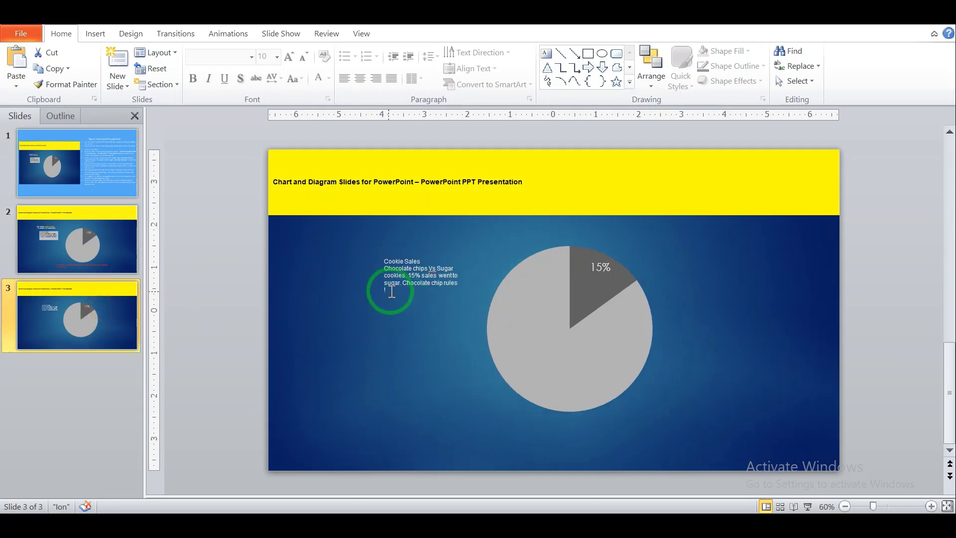
{"action": "left_click", "coordinate": [453, 285]}
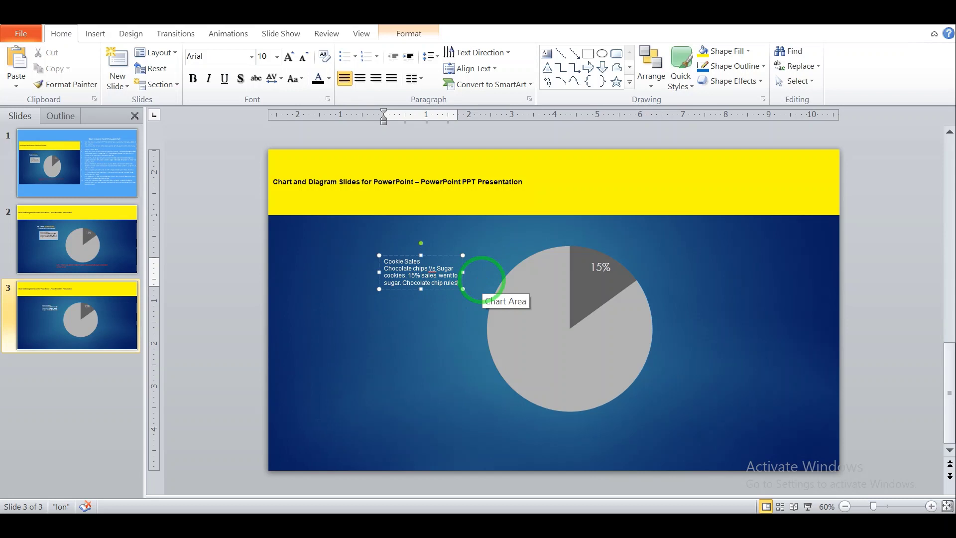
{"action": "left_click_drag", "start_coordinate": [463, 272], "coordinate": [466, 274]}
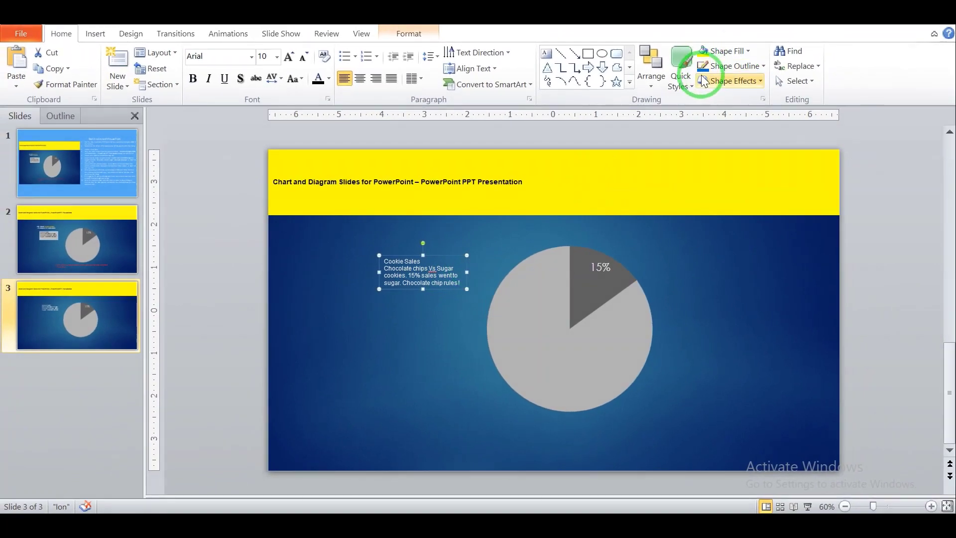
Step: Give the Cookie Sales box a gray fill and black text
{"action": "left_click", "coordinate": [735, 52]}
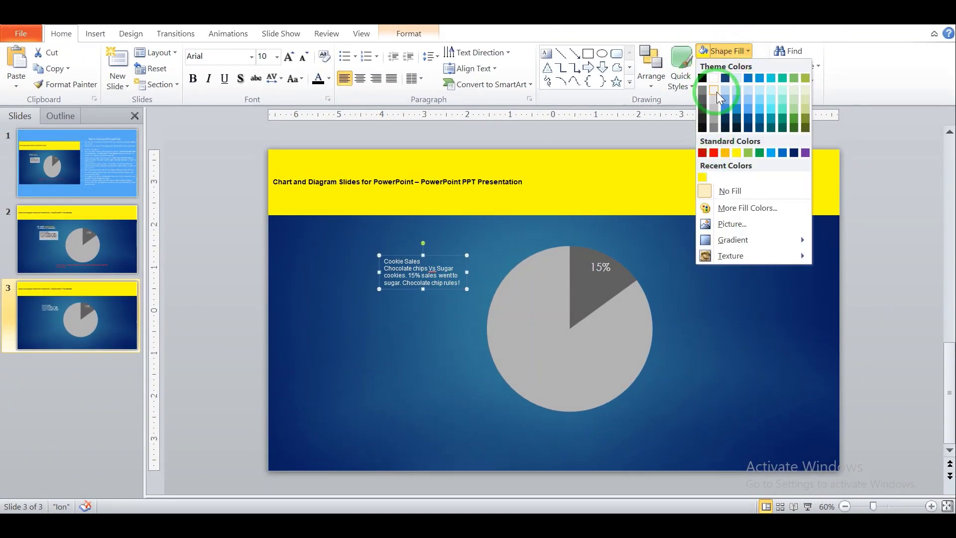
{"action": "left_click", "coordinate": [713, 120]}
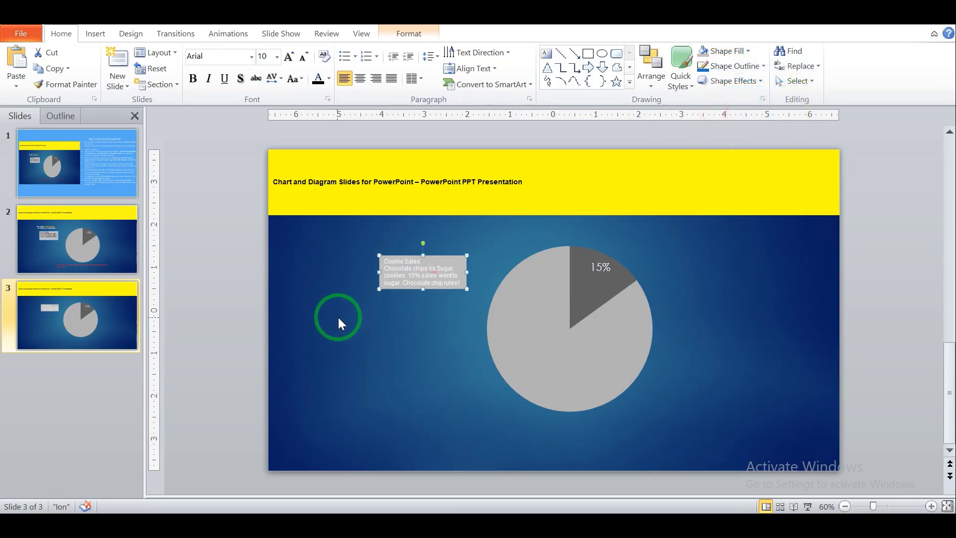
{"action": "left_click", "coordinate": [422, 276]}
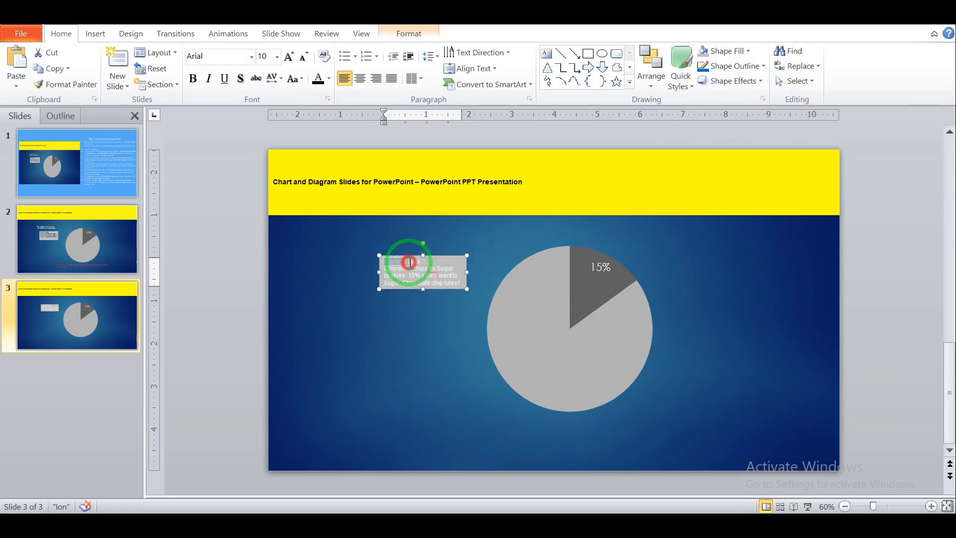
{"action": "left_click", "coordinate": [316, 78]}
{"action": "left_click", "coordinate": [425, 351]}
Step: Shift the Cookie Sales box slightly left to match slide 2's sample
{"action": "left_click", "coordinate": [143, 261]}
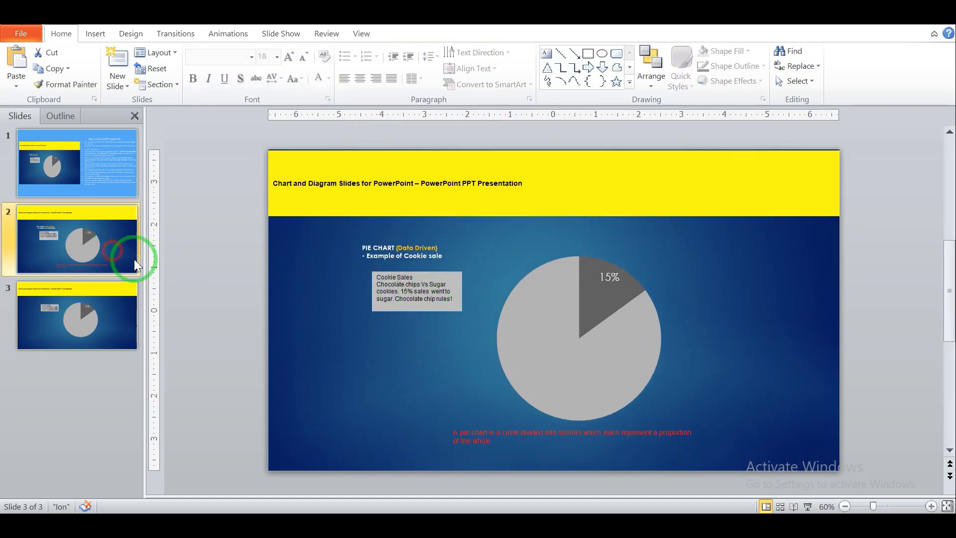
{"action": "left_click", "coordinate": [106, 316]}
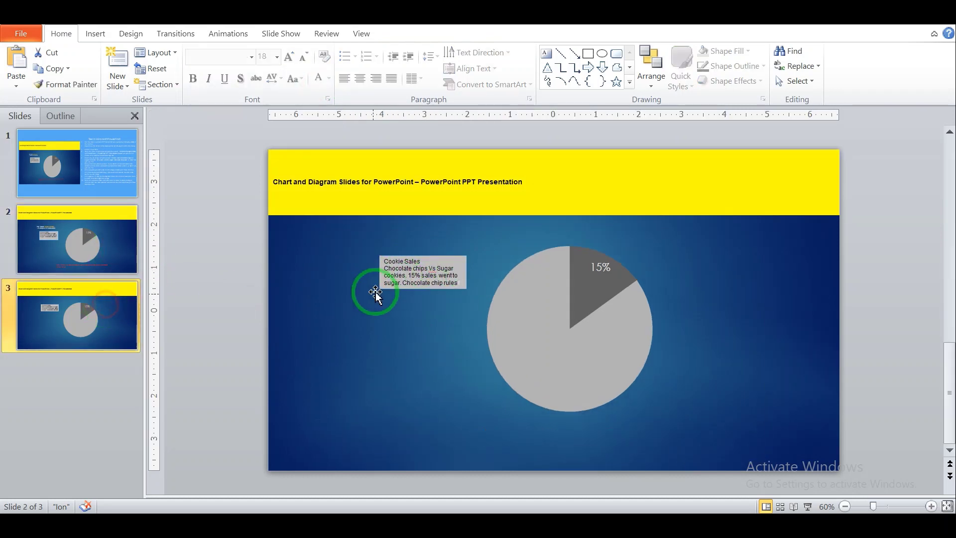
{"action": "left_click", "coordinate": [52, 248]}
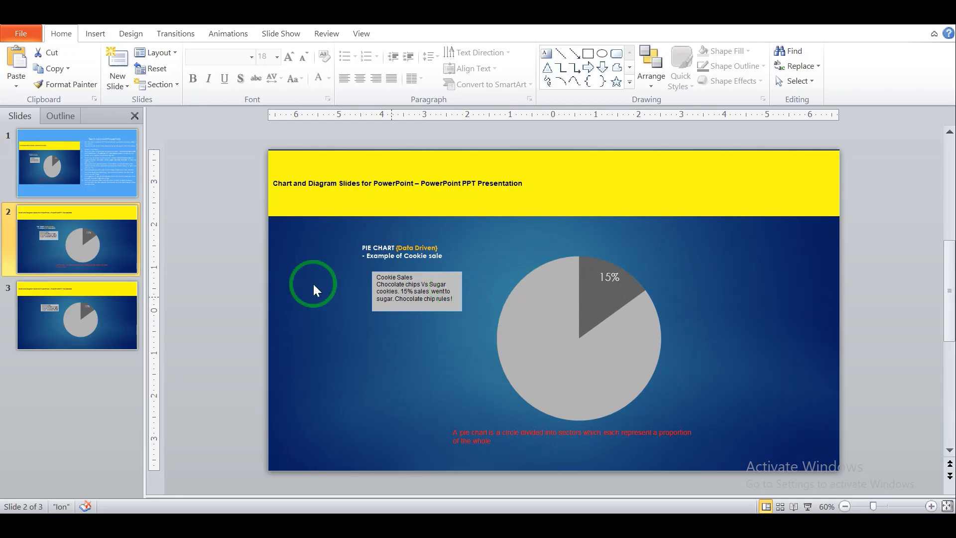
{"action": "left_click", "coordinate": [88, 299]}
{"action": "left_click", "coordinate": [422, 282]}
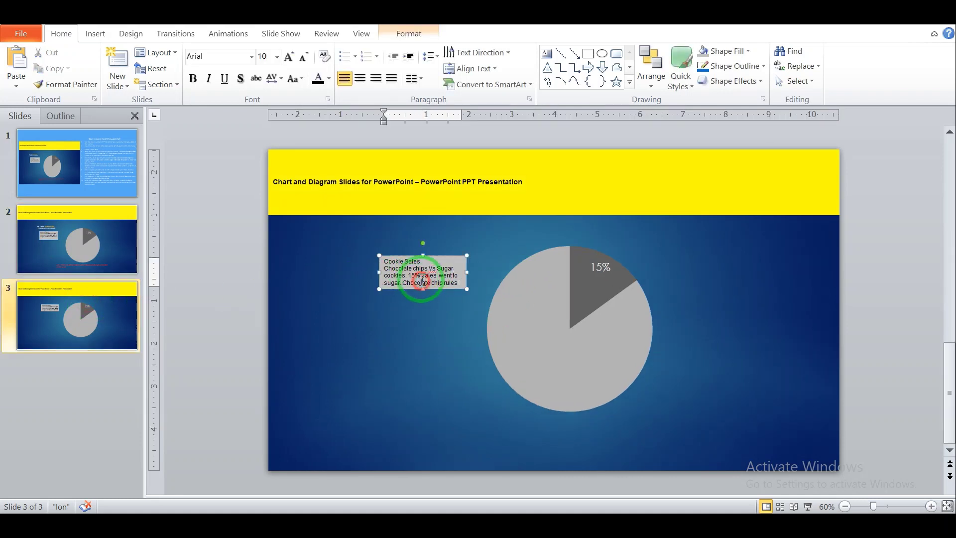
{"action": "left_click_drag", "start_coordinate": [431, 255], "coordinate": [423, 255]}
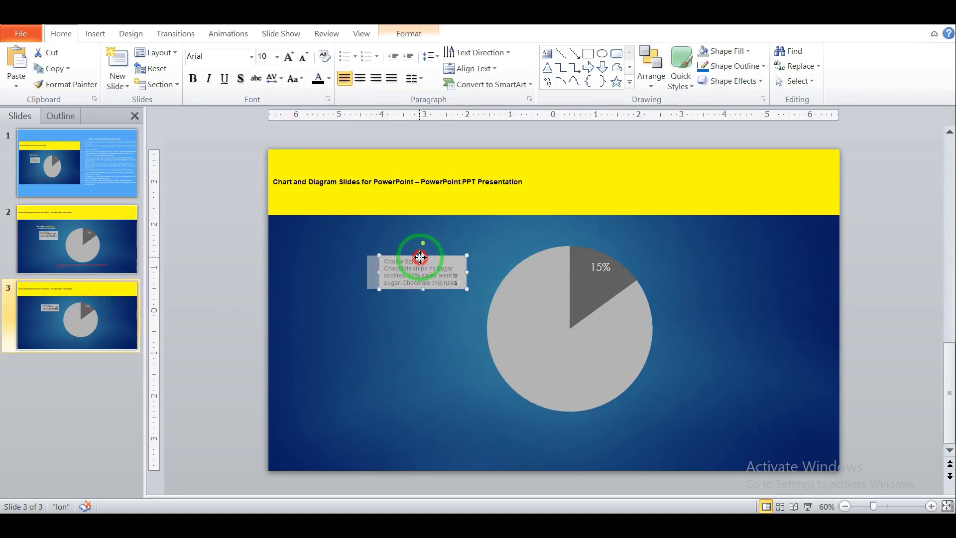
{"action": "left_click", "coordinate": [500, 269]}
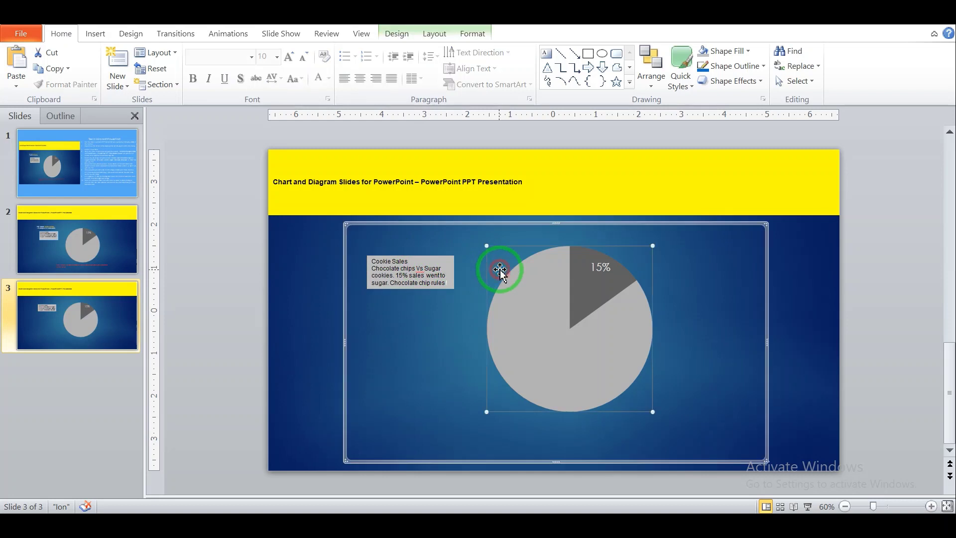
{"action": "left_click_drag", "start_coordinate": [416, 258], "coordinate": [421, 256]}
{"action": "left_click", "coordinate": [410, 262]}
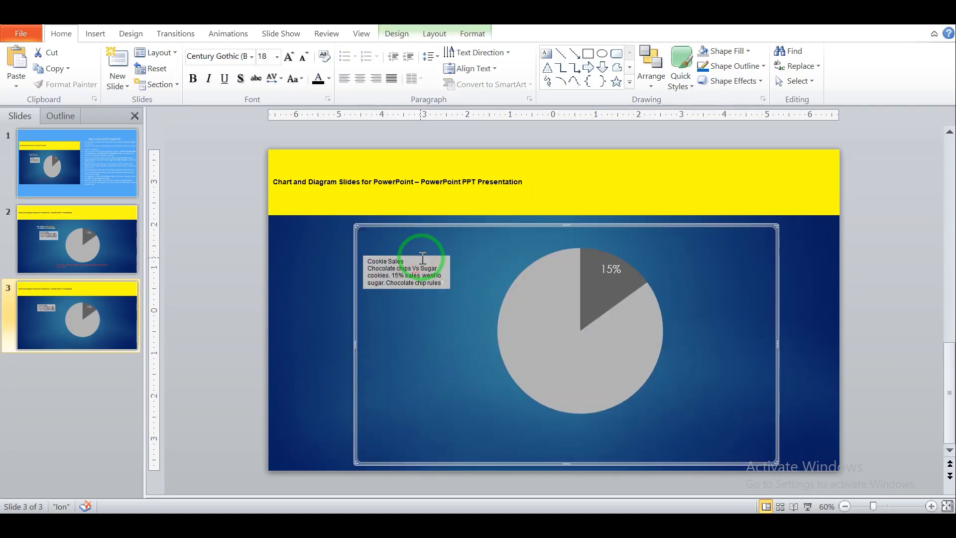
{"action": "left_click", "coordinate": [424, 259]}
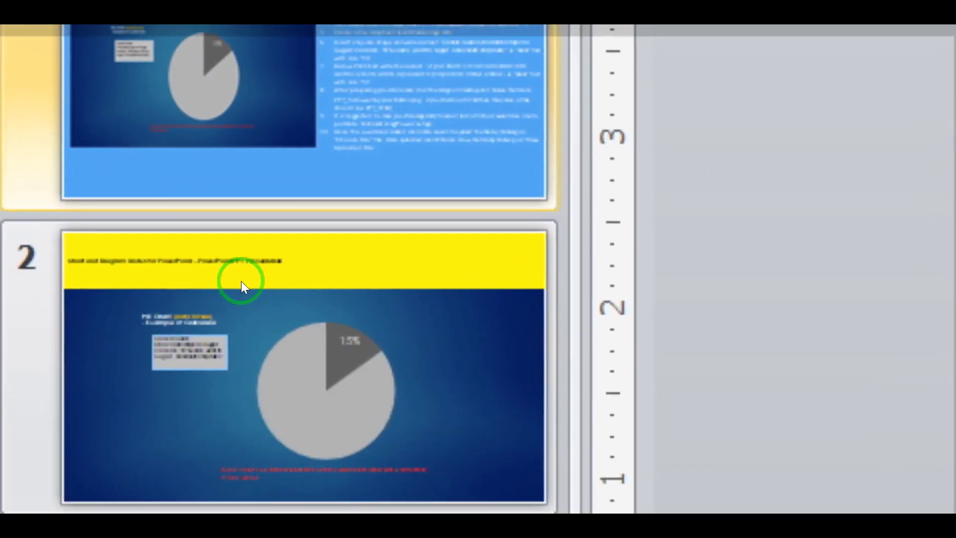
Step: Select the two-line PIE CHART heading on slide 2 and copy it
{"action": "left_click", "coordinate": [317, 302]}
{"action": "left_click", "coordinate": [471, 257]}
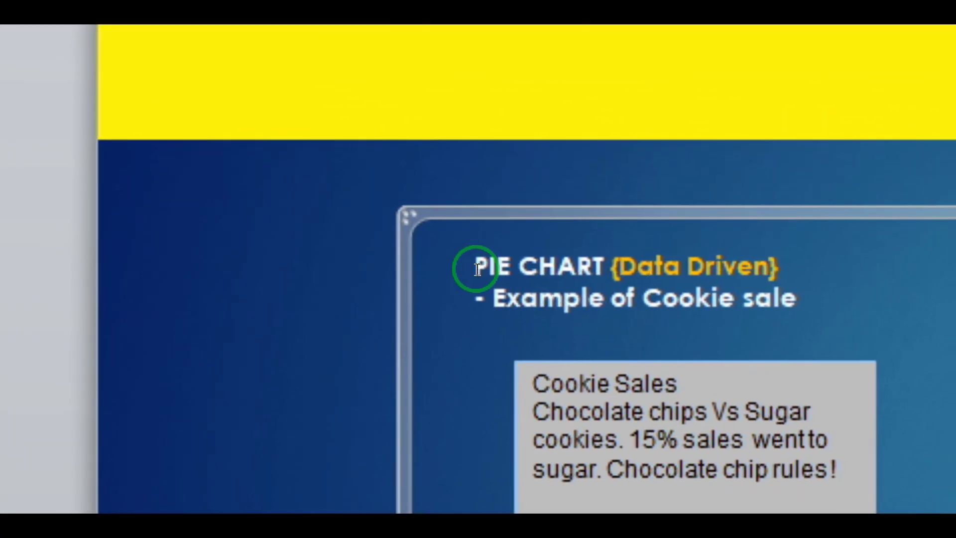
{"action": "left_click_drag", "start_coordinate": [479, 268], "coordinate": [774, 294]}
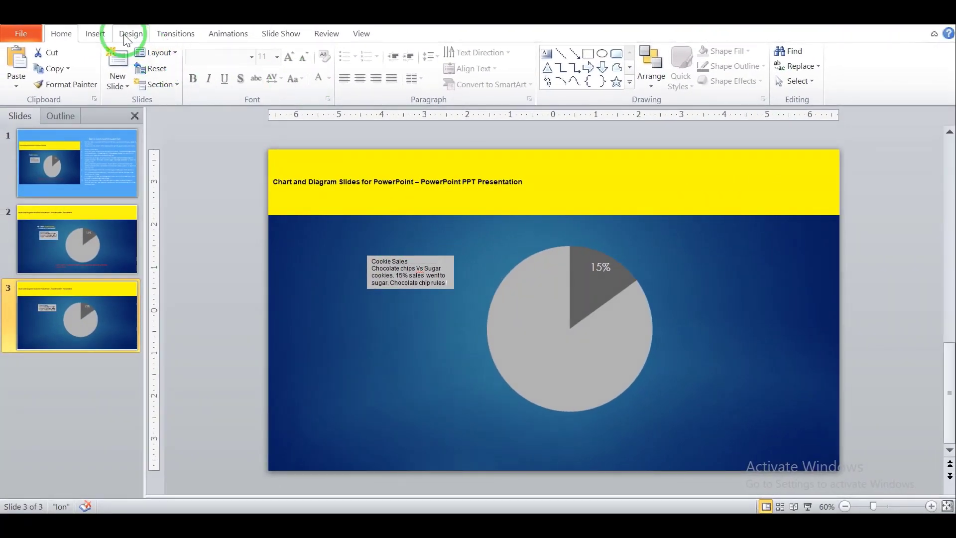
{"action": "left_click", "coordinate": [96, 33]}
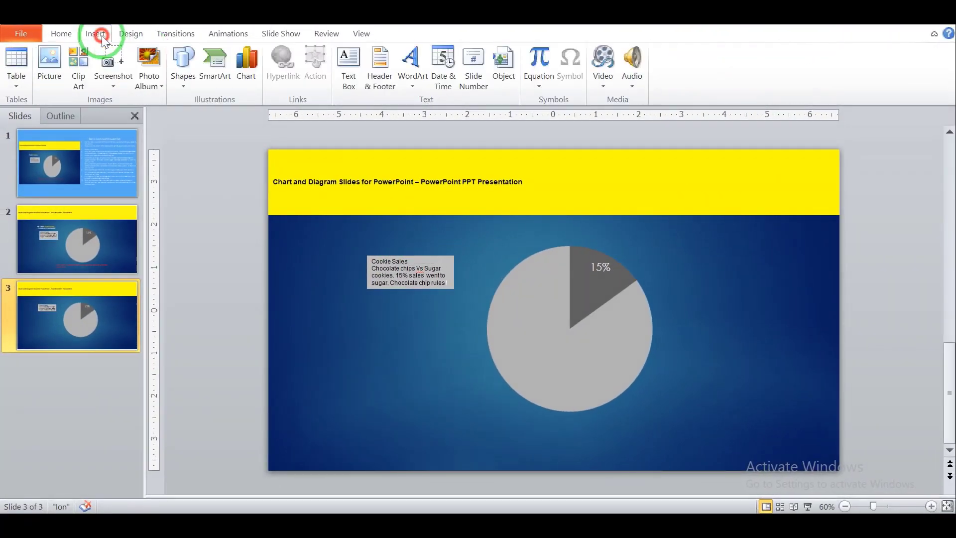
Step: Paste the PIE CHART heading into a new text box above the Cookie Sales box and resize its font
{"action": "left_click", "coordinate": [347, 73]}
{"action": "left_click_drag", "start_coordinate": [368, 232], "coordinate": [377, 253]}
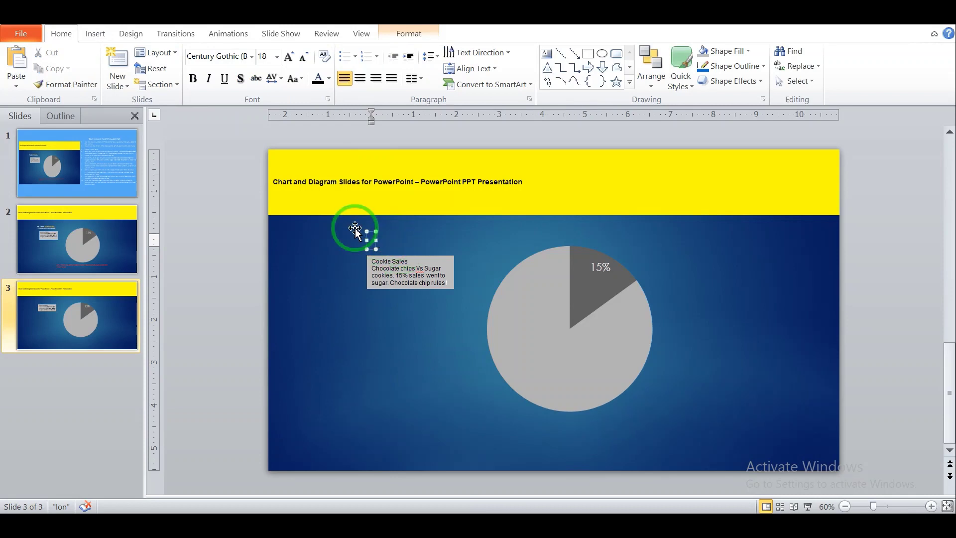
{"action": "key", "text": "ctrl+v"}
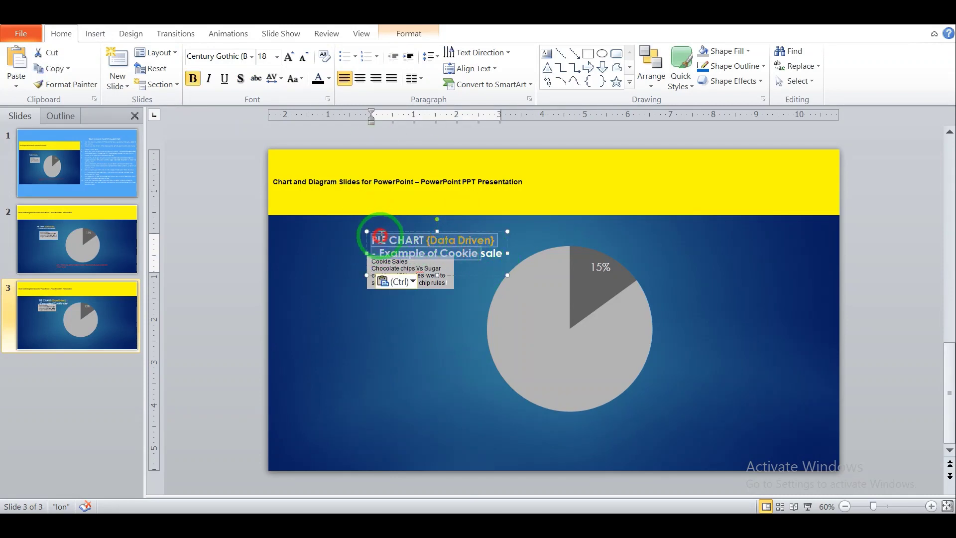
{"action": "left_click_drag", "start_coordinate": [373, 239], "coordinate": [490, 267]}
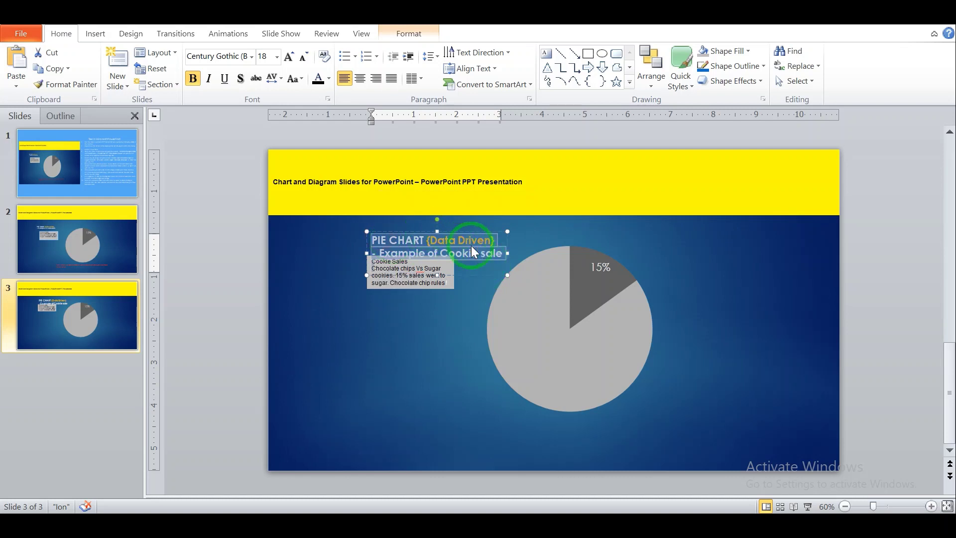
{"action": "left_click", "coordinate": [300, 56]}
{"action": "left_click", "coordinate": [299, 56]}
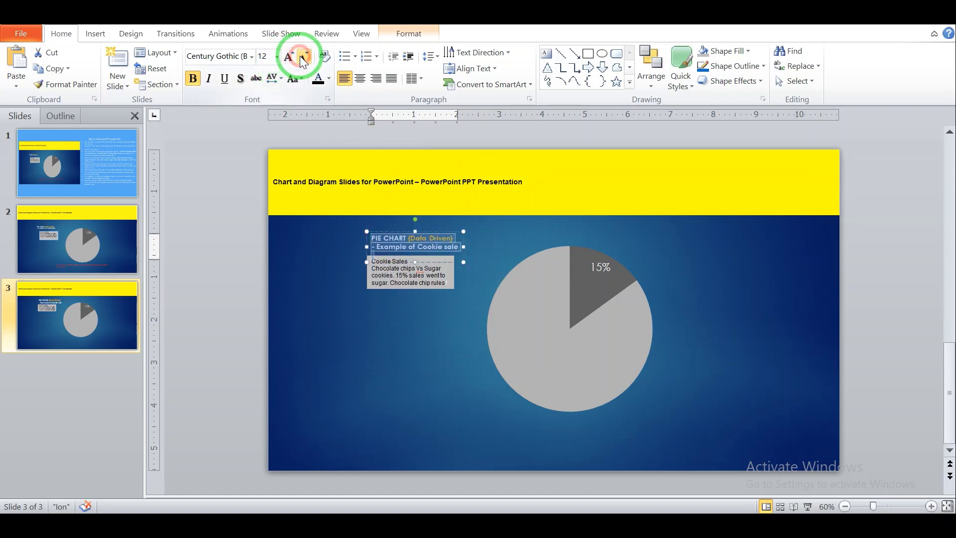
{"action": "left_click", "coordinate": [303, 60]}
{"action": "left_click", "coordinate": [291, 62]}
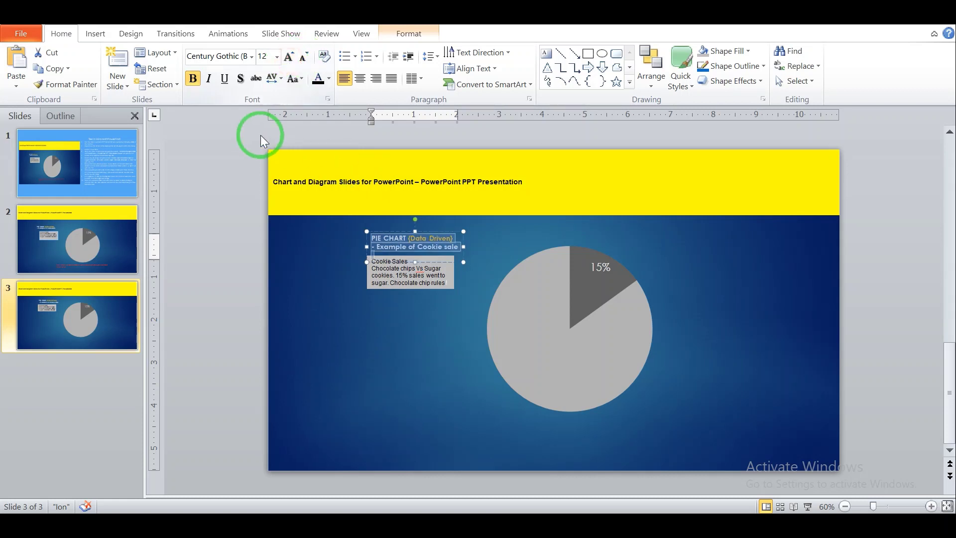
{"action": "left_click", "coordinate": [524, 243]}
Step: Move the PIE CHART heading box slightly left, checking it against slide 2
{"action": "left_click", "coordinate": [427, 241]}
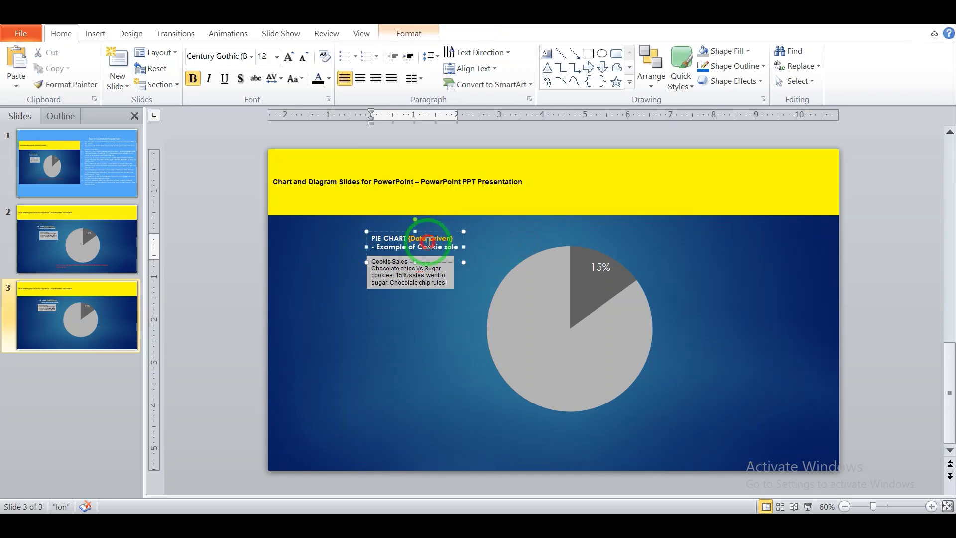
{"action": "left_click", "coordinate": [58, 230]}
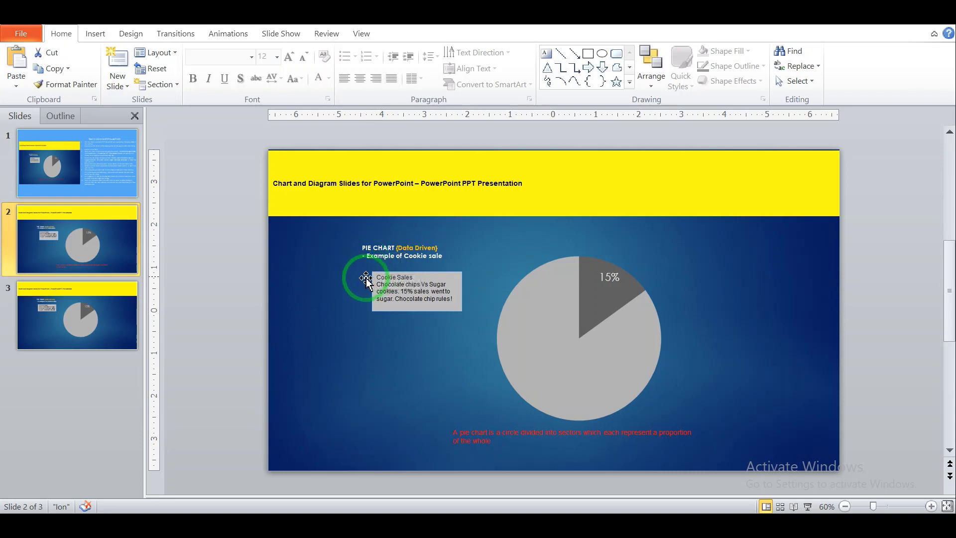
{"action": "left_click", "coordinate": [87, 290]}
{"action": "left_click", "coordinate": [417, 227]}
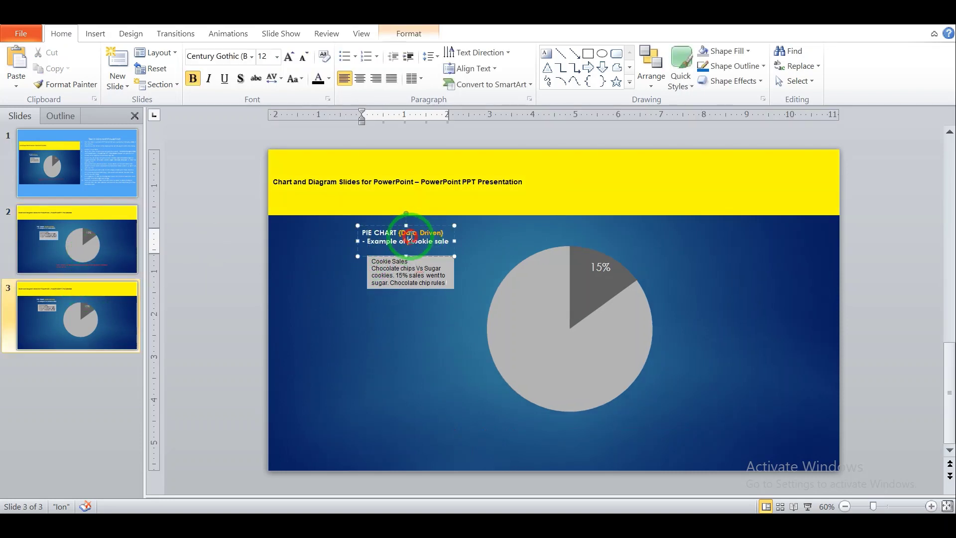
{"action": "left_click_drag", "start_coordinate": [417, 225], "coordinate": [409, 225]}
{"action": "left_click", "coordinate": [480, 250]}
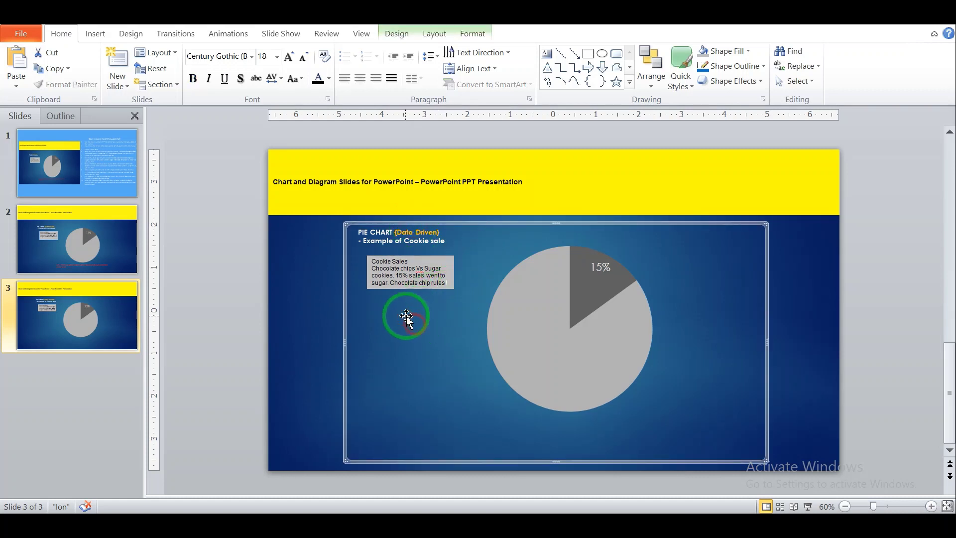
{"action": "left_click", "coordinate": [94, 259]}
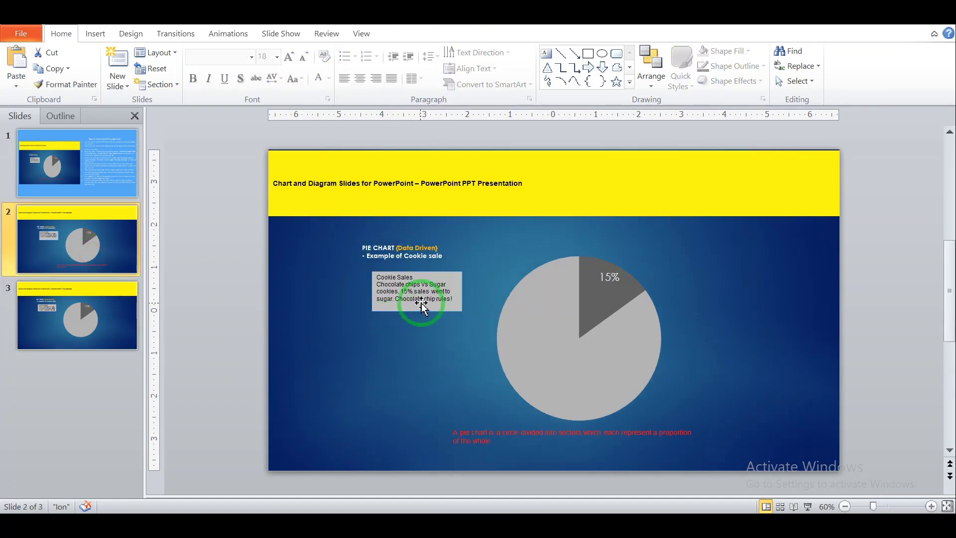
Step: Copy the red pie-chart caption sentence on slide 2, then return to slide 3
{"action": "left_click", "coordinate": [497, 433]}
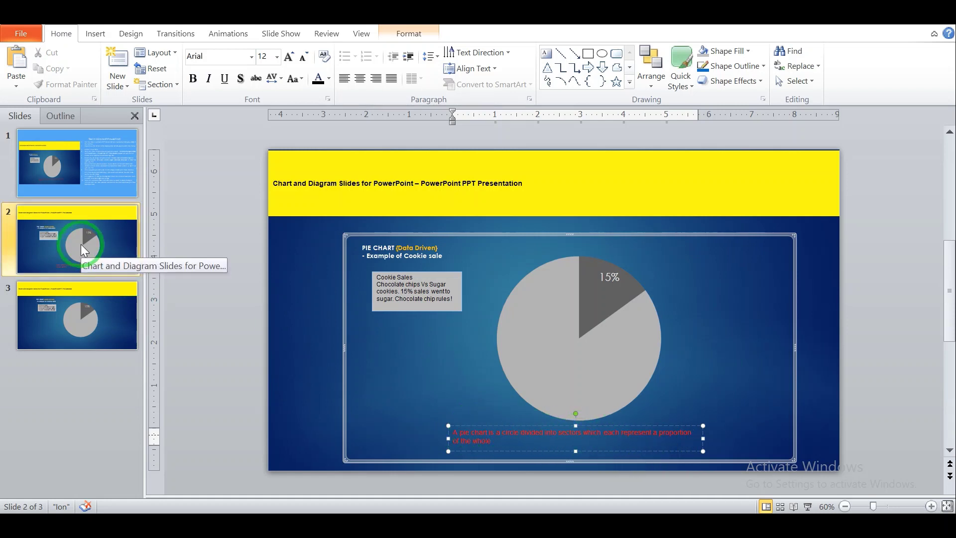
{"action": "left_click", "coordinate": [84, 166]}
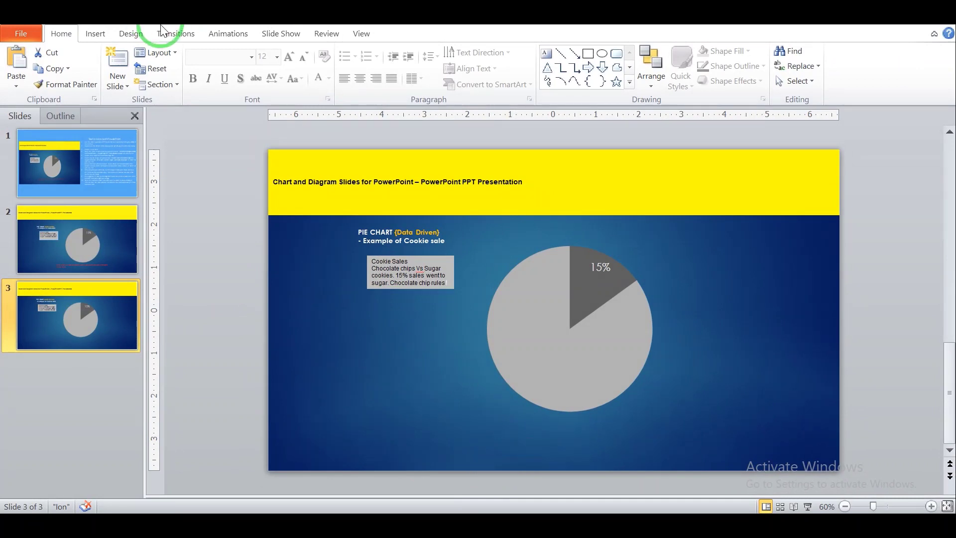
Step: Paste the pie-chart sentence into a new text box below the chart on slide 3
{"action": "left_click", "coordinate": [95, 33]}
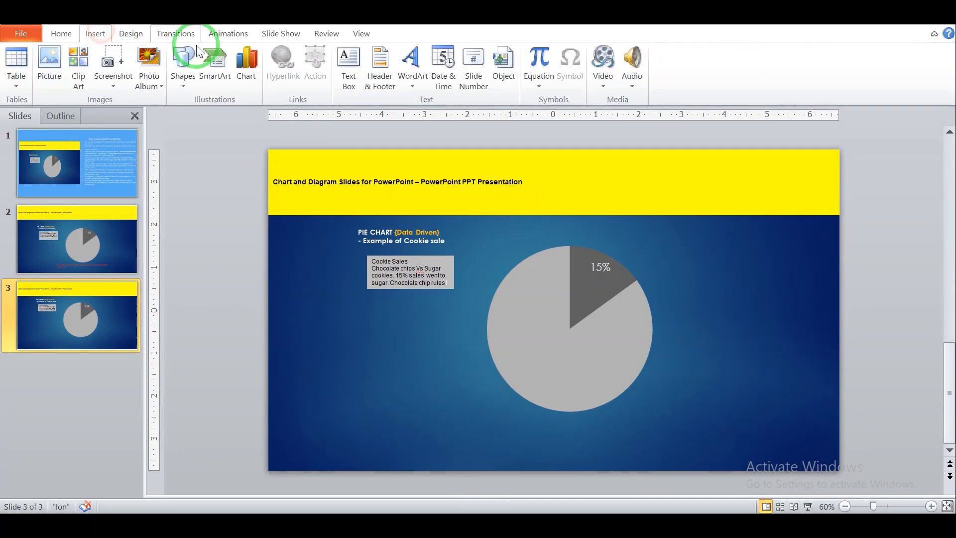
{"action": "left_click", "coordinate": [339, 70]}
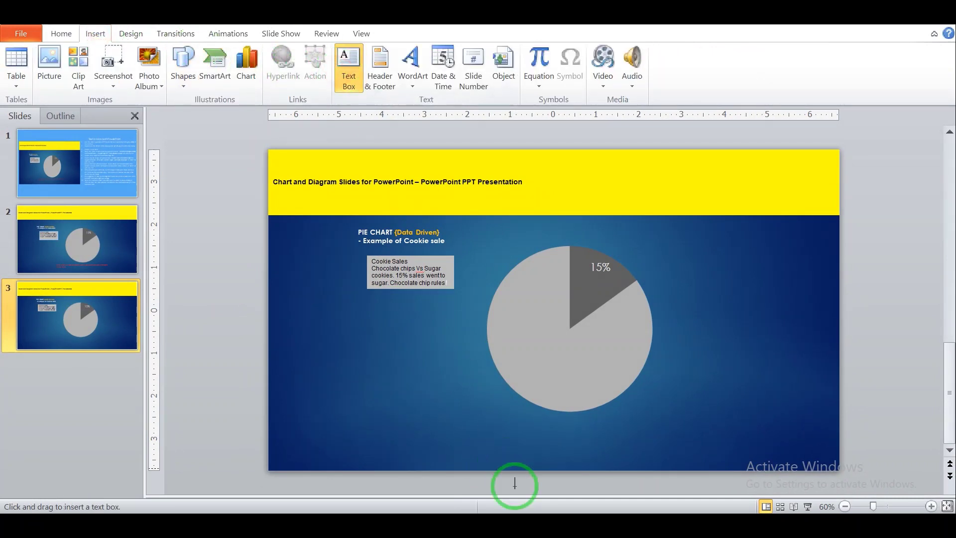
{"action": "left_click", "coordinate": [452, 409]}
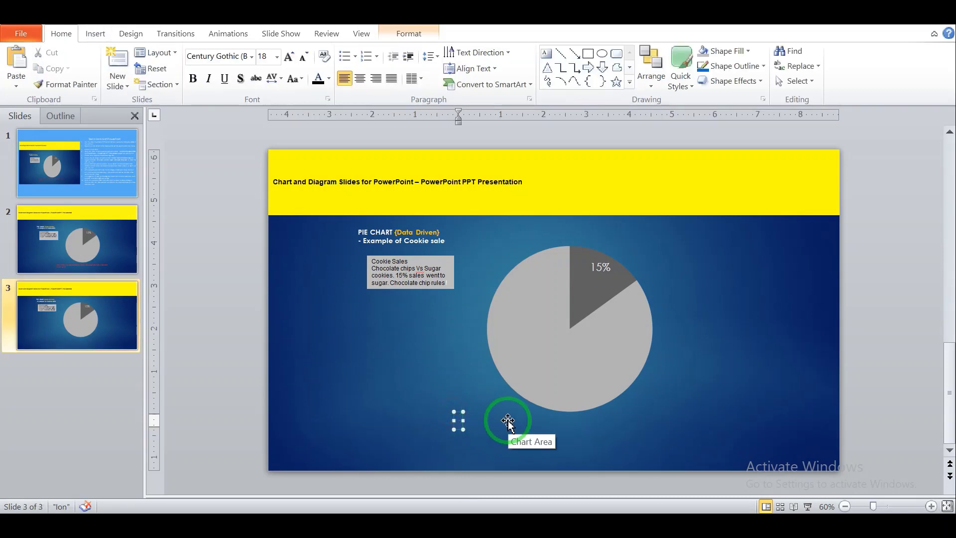
{"action": "type", "text": "A pie chart is a circle divided into sectors which each represent a proportion of the whole"}
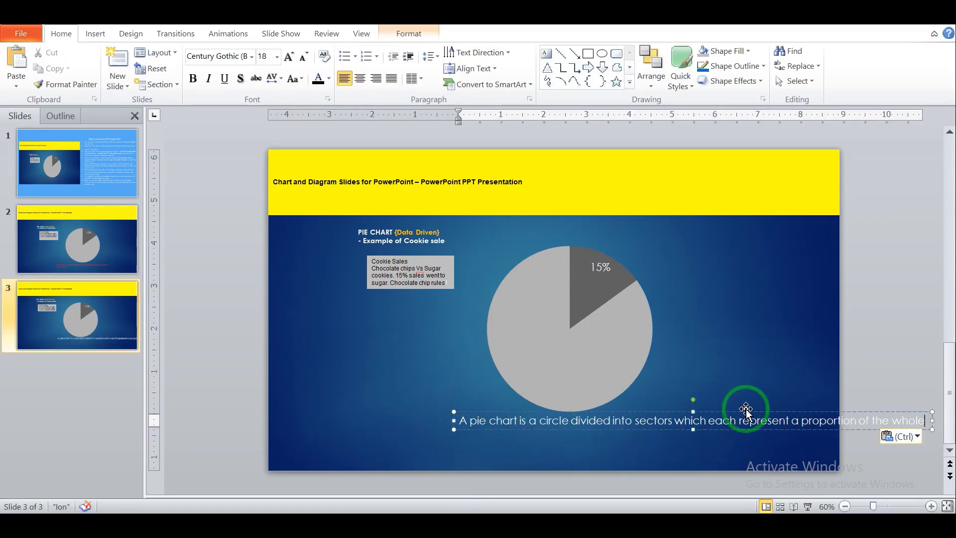
{"action": "left_click_drag", "start_coordinate": [746, 414], "coordinate": [653, 413]}
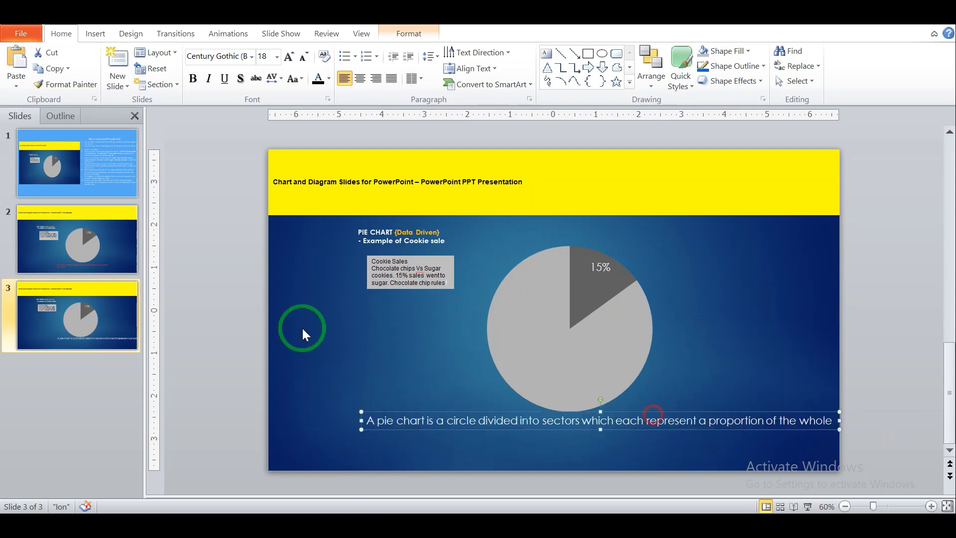
{"action": "left_click", "coordinate": [85, 175]}
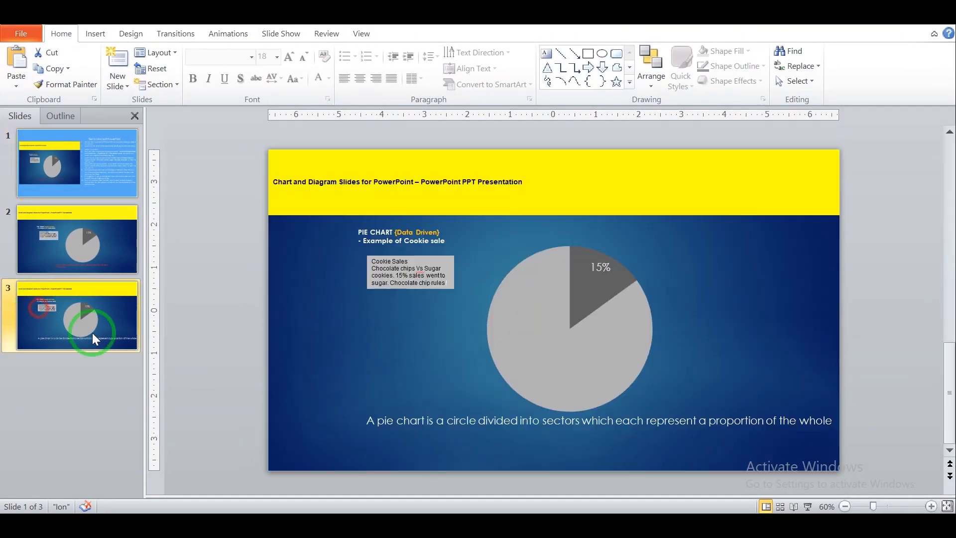
Step: Format the whole slide 3 caption as red Arial 12
{"action": "left_click", "coordinate": [399, 421]}
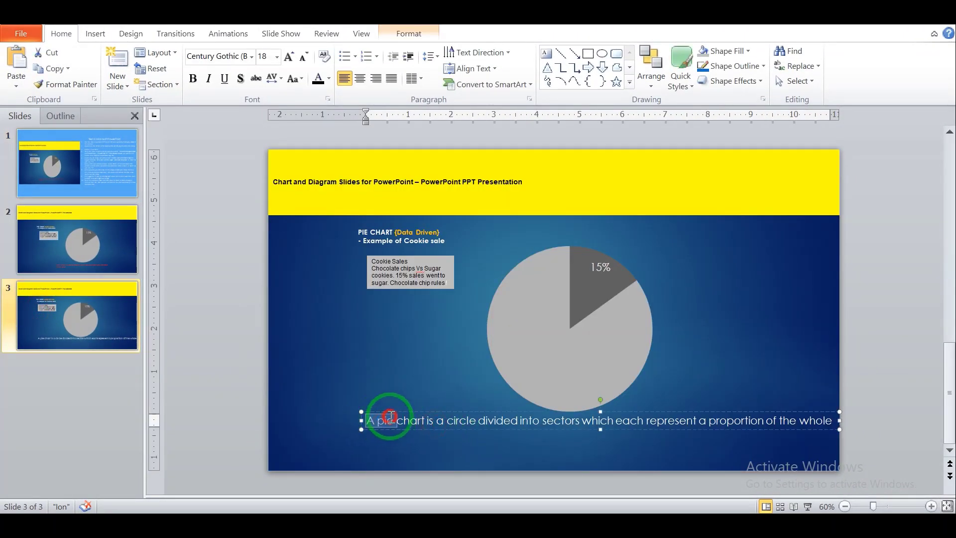
{"action": "triple_click", "coordinate": [389, 418]}
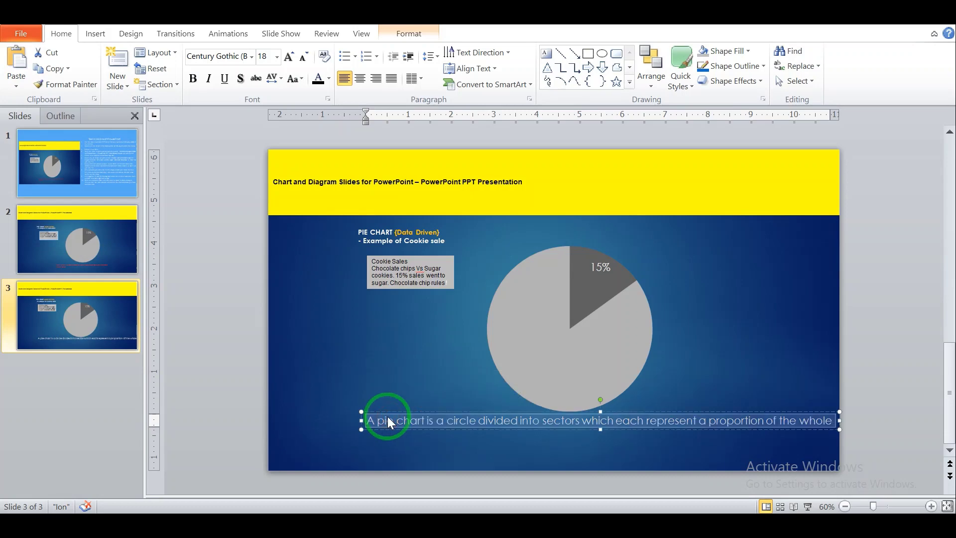
{"action": "left_click", "coordinate": [251, 56]}
{"action": "left_click", "coordinate": [228, 135]}
{"action": "left_click", "coordinate": [304, 57]}
{"action": "left_click", "coordinate": [304, 57]}
{"action": "left_click", "coordinate": [289, 55]}
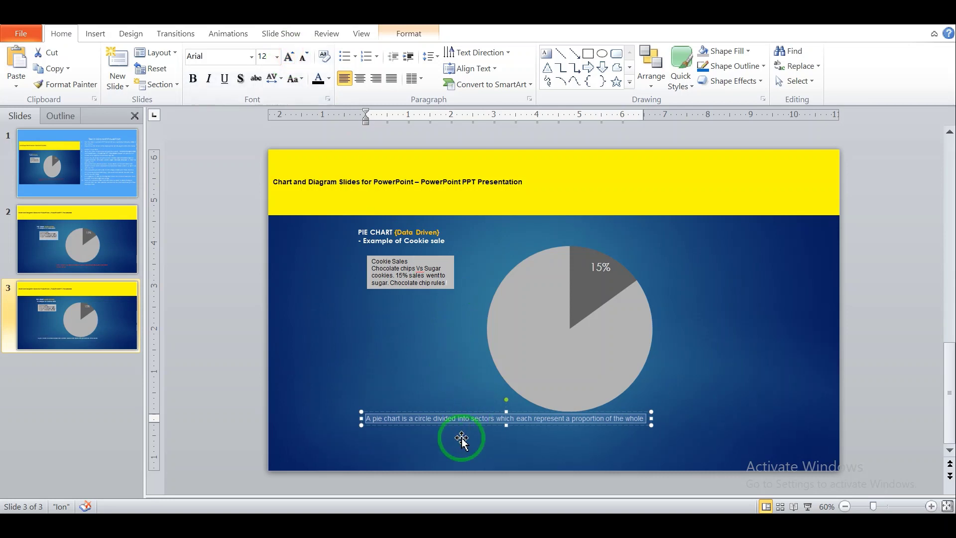
{"action": "left_click", "coordinate": [328, 81]}
{"action": "left_click", "coordinate": [325, 178]}
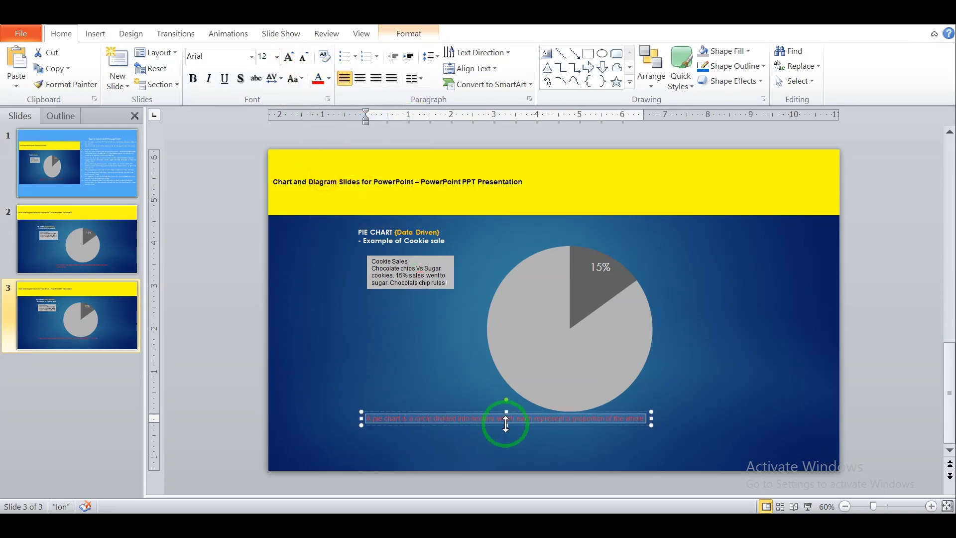
Step: Move the caption box so it sits centred beneath the pie chart
{"action": "left_click", "coordinate": [491, 443]}
{"action": "left_click", "coordinate": [490, 422]}
{"action": "left_click_drag", "start_coordinate": [491, 425], "coordinate": [555, 426]}
Step: Check which words of the sample caption on slide 2 wrap to the second line
{"action": "left_click", "coordinate": [80, 253]}
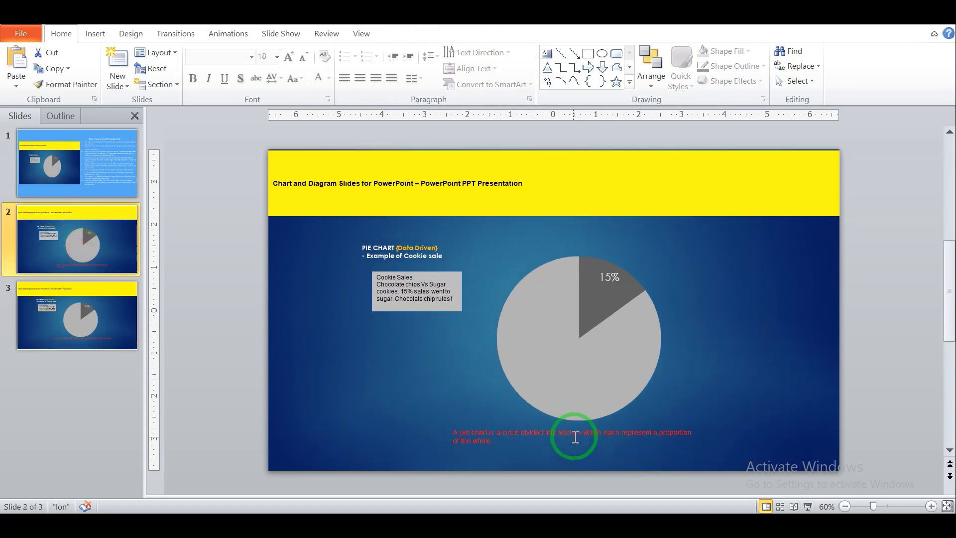
{"action": "left_click", "coordinate": [496, 436]}
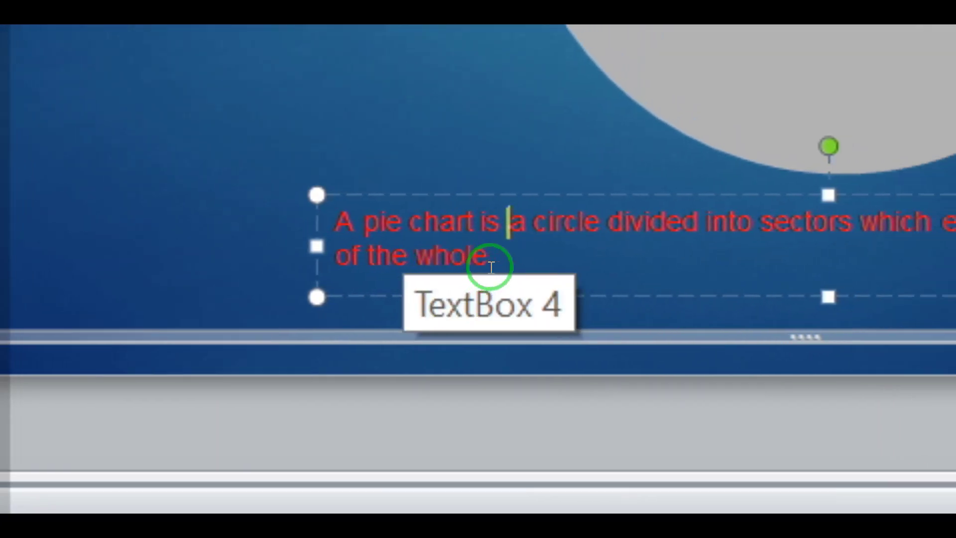
{"action": "left_click_drag", "start_coordinate": [526, 264], "coordinate": [393, 256]}
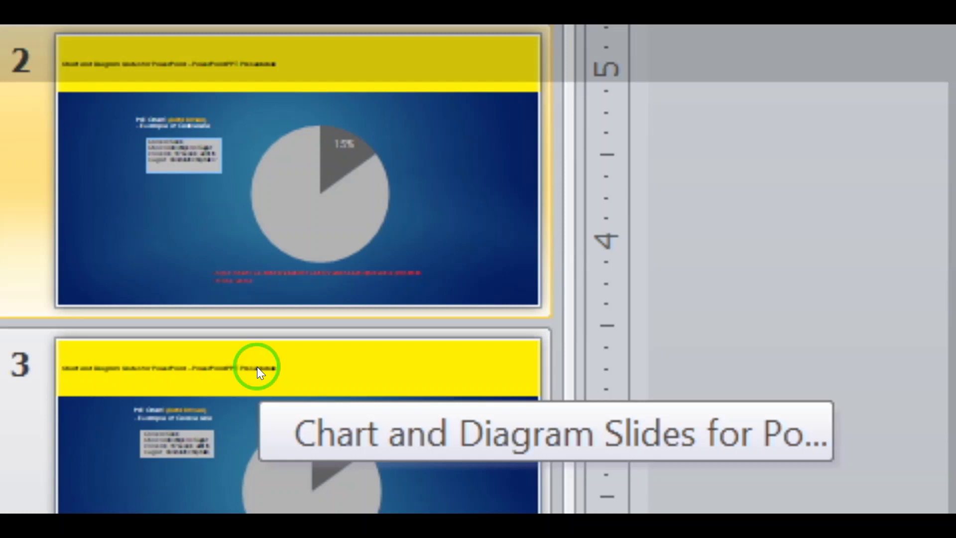
Step: Break the slide 3 caption before 'of the whole' and nudge the box under the chart
{"action": "left_click", "coordinate": [269, 273]}
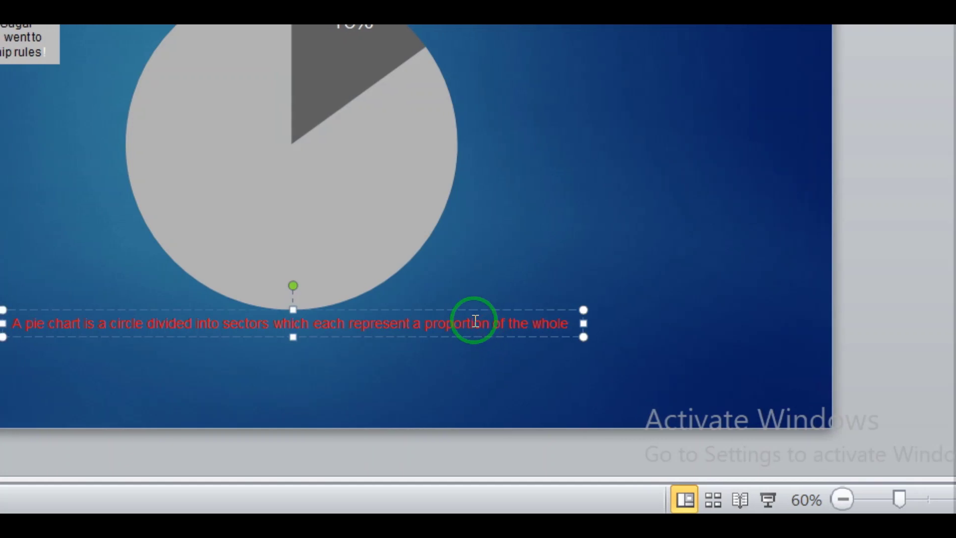
{"action": "left_click", "coordinate": [477, 325]}
{"action": "key", "text": "Return"}
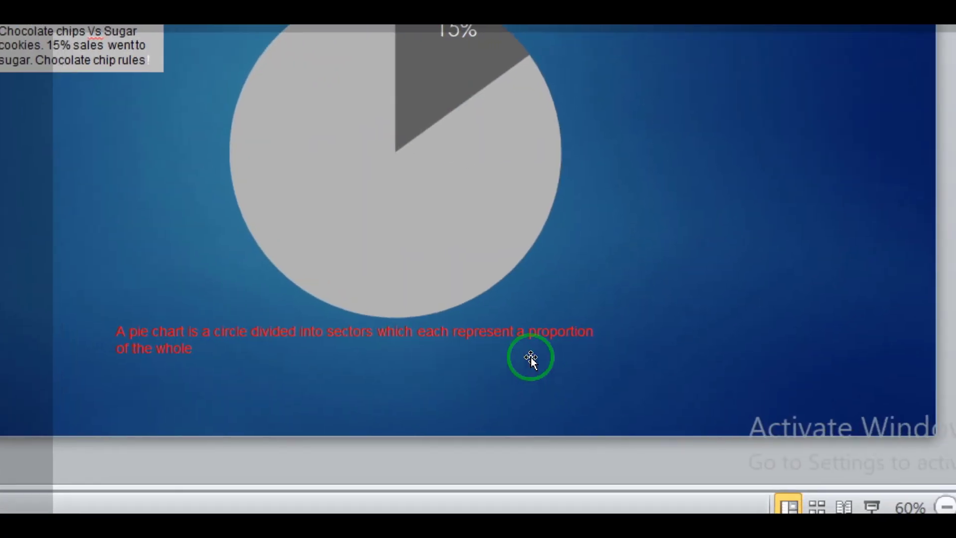
{"action": "left_click", "coordinate": [478, 331]}
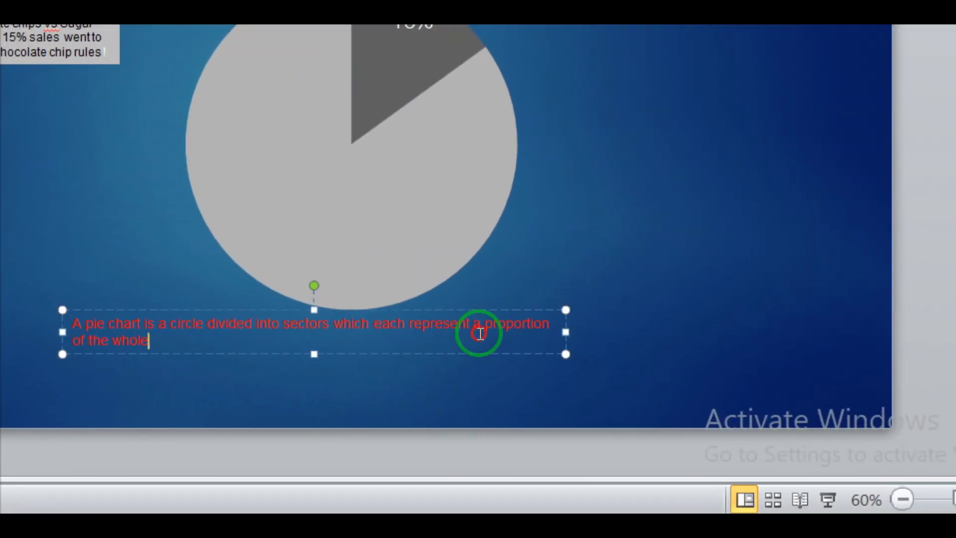
{"action": "left_click", "coordinate": [482, 309]}
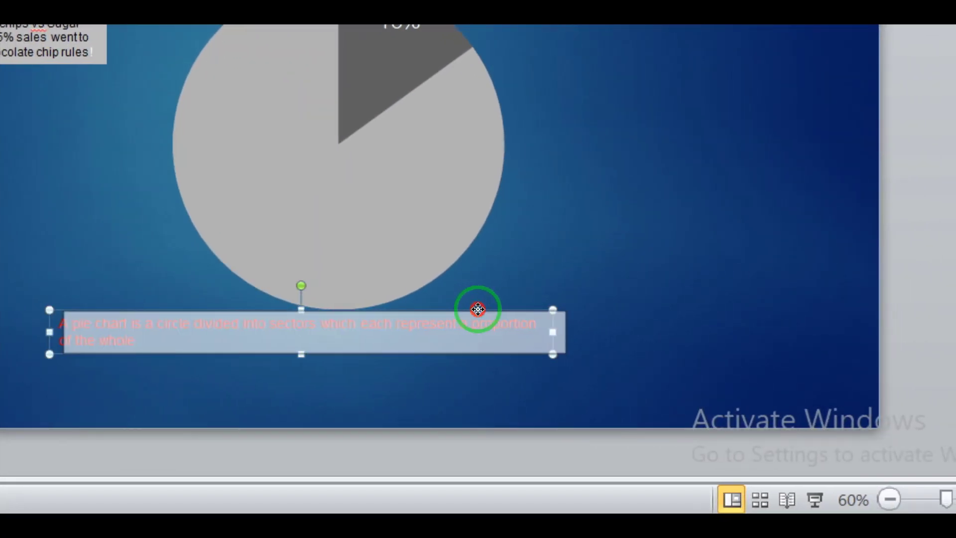
{"action": "left_click_drag", "start_coordinate": [478, 310], "coordinate": [478, 306]}
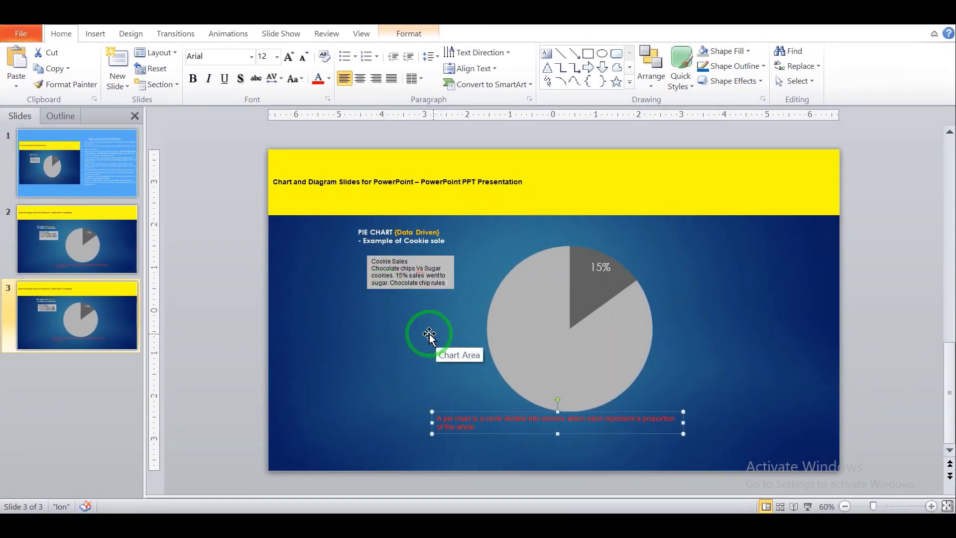
{"action": "left_click", "coordinate": [79, 247]}
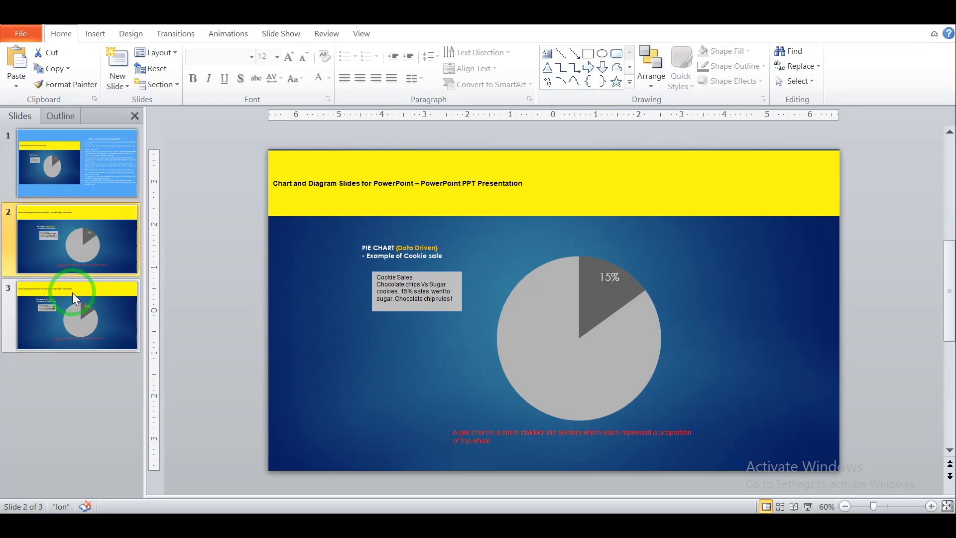
{"action": "left_click", "coordinate": [68, 311]}
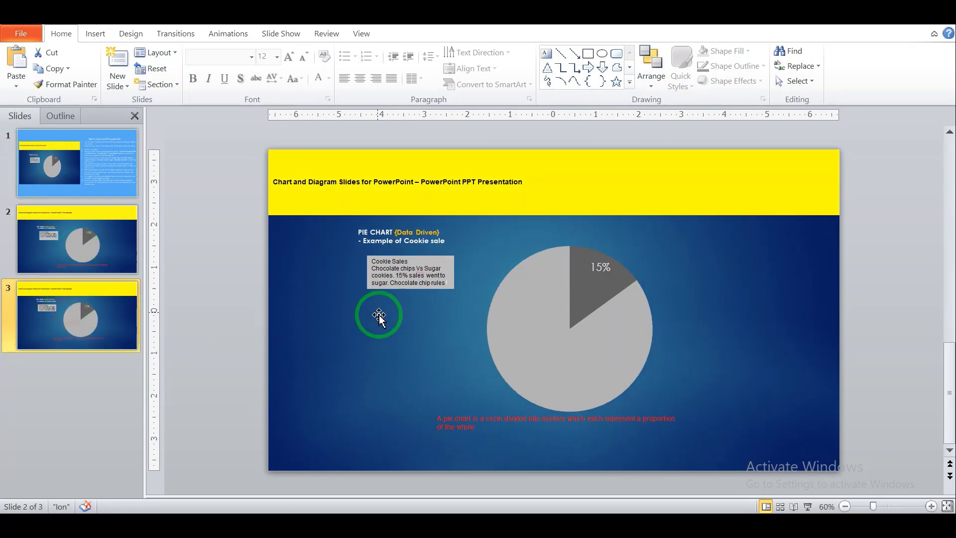
{"action": "left_click", "coordinate": [419, 345]}
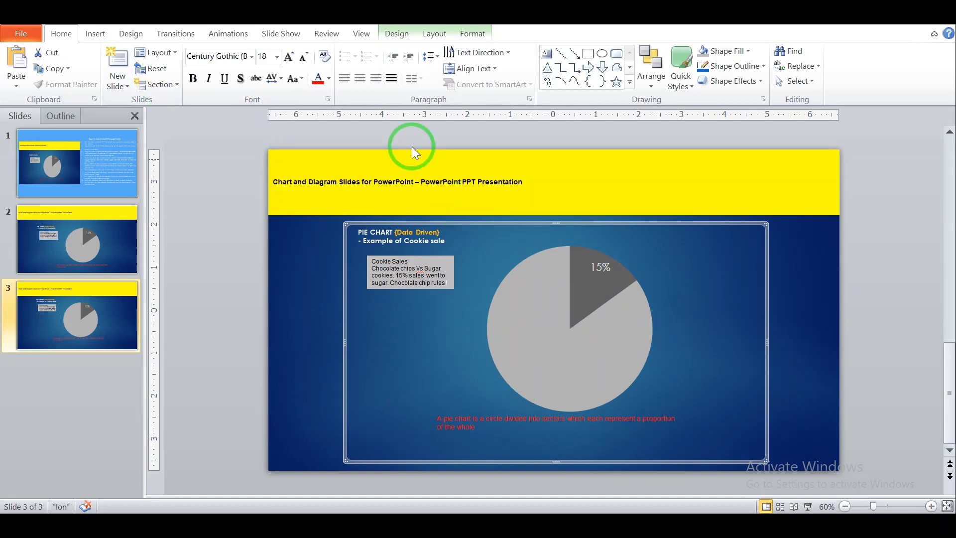
Step: Open the Change Chart Type choices for the slide 3 pie chart and scroll the list
{"action": "left_click", "coordinate": [135, 35]}
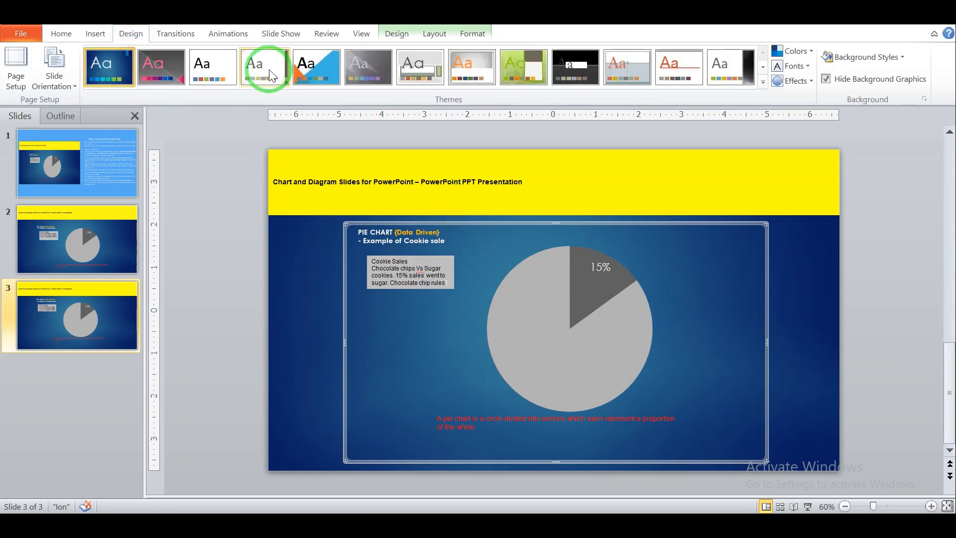
{"action": "left_click", "coordinate": [87, 36]}
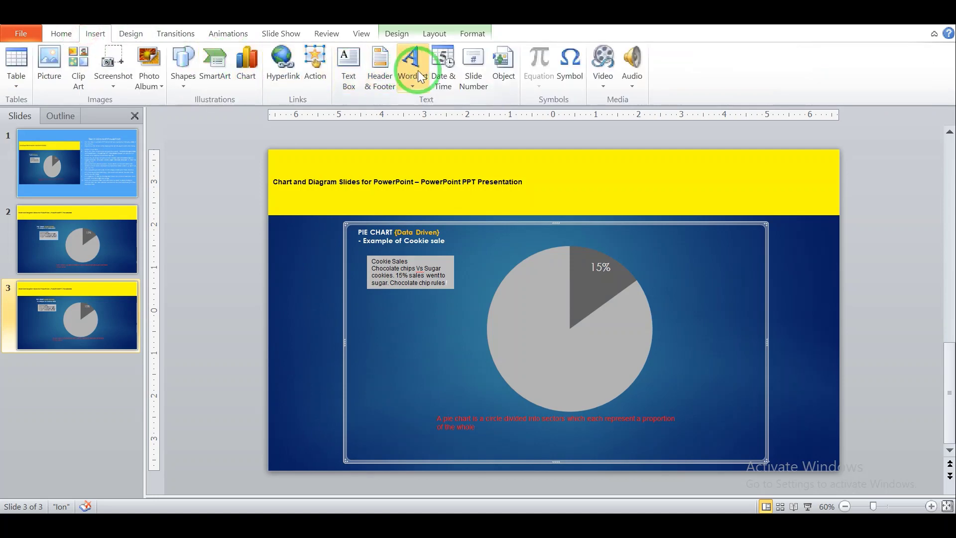
{"action": "left_click", "coordinate": [246, 67]}
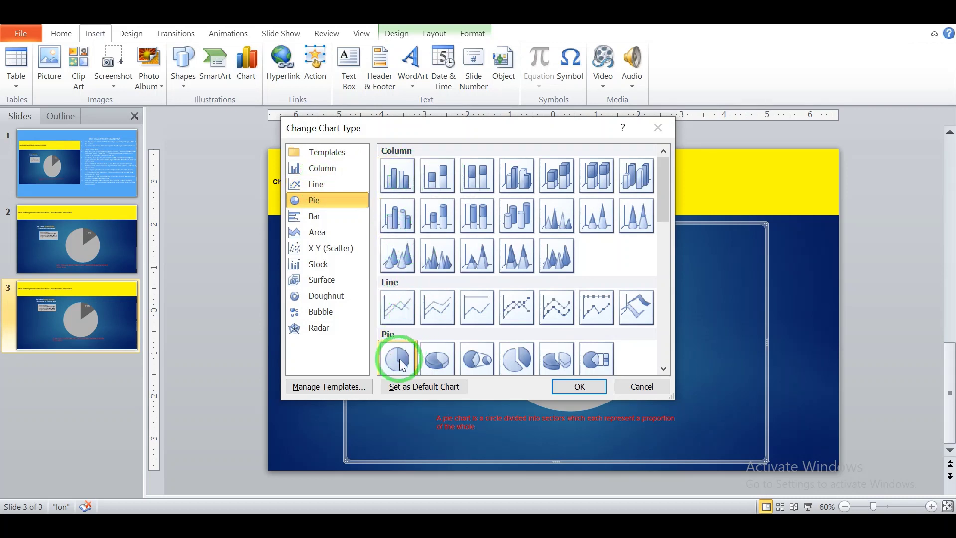
{"action": "left_click_drag", "start_coordinate": [668, 211], "coordinate": [658, 360]}
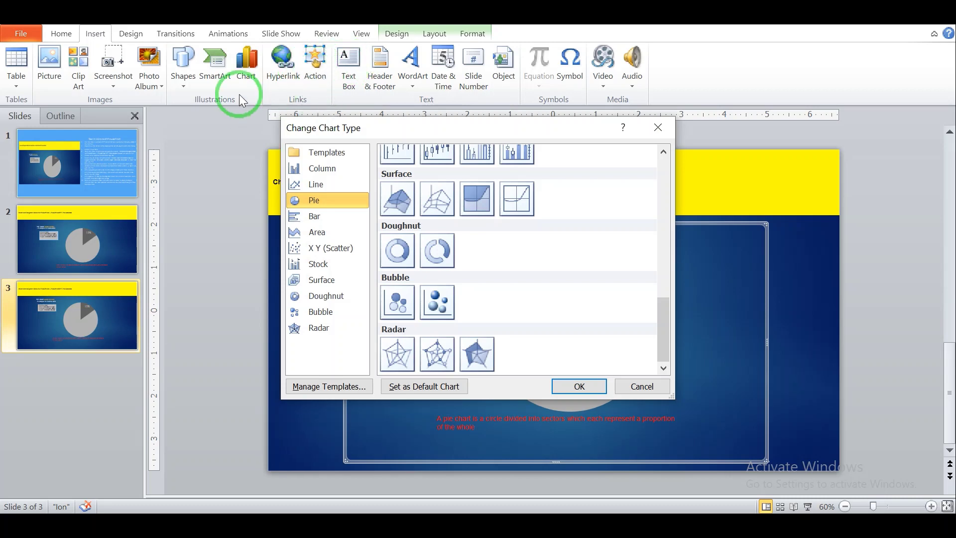
Step: Cancel Change Chart Type, keeping the gray pie chart unchanged
{"action": "left_click", "coordinate": [641, 386]}
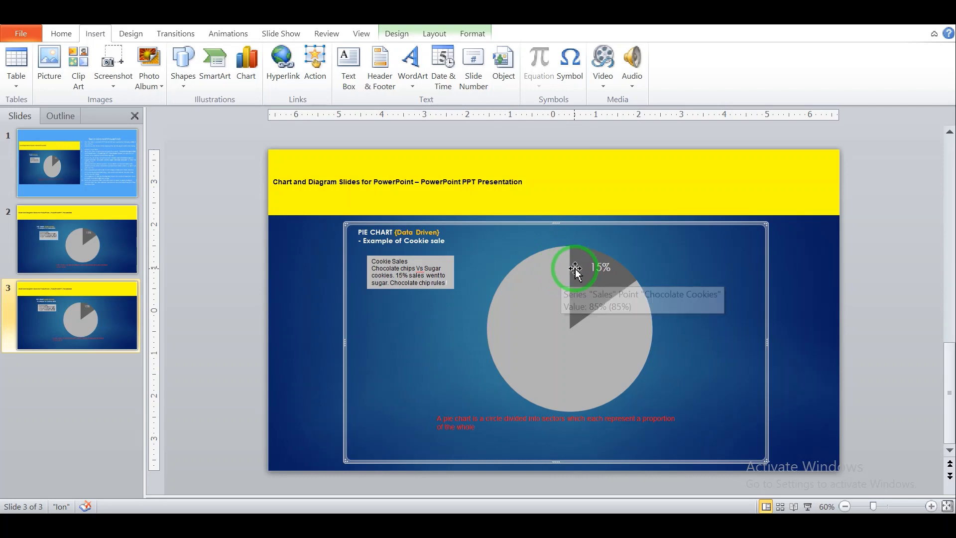